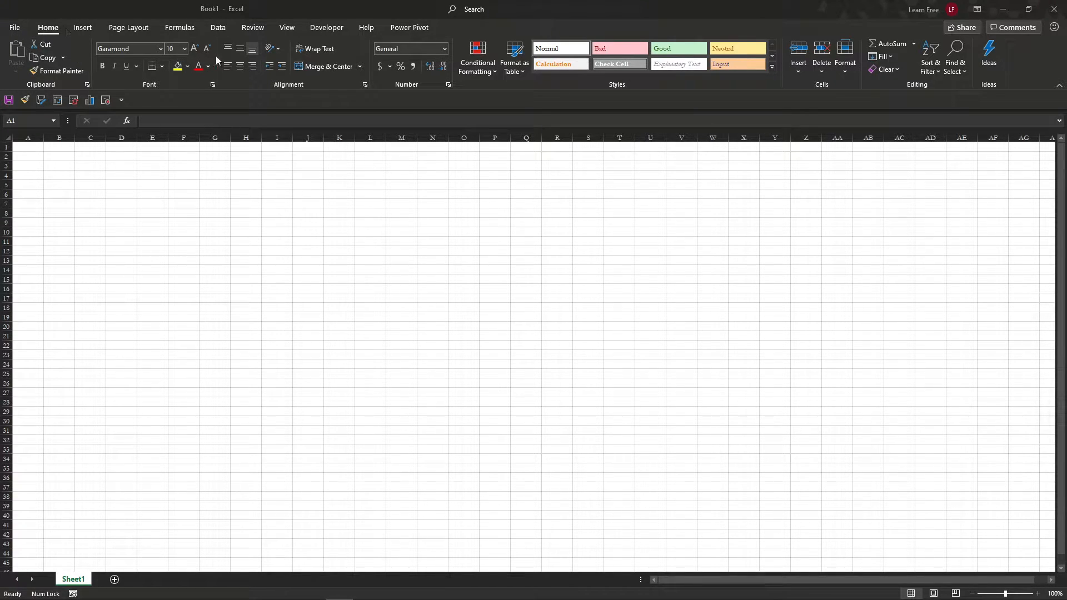
{"action": "left_click", "coordinate": [56, 166]}
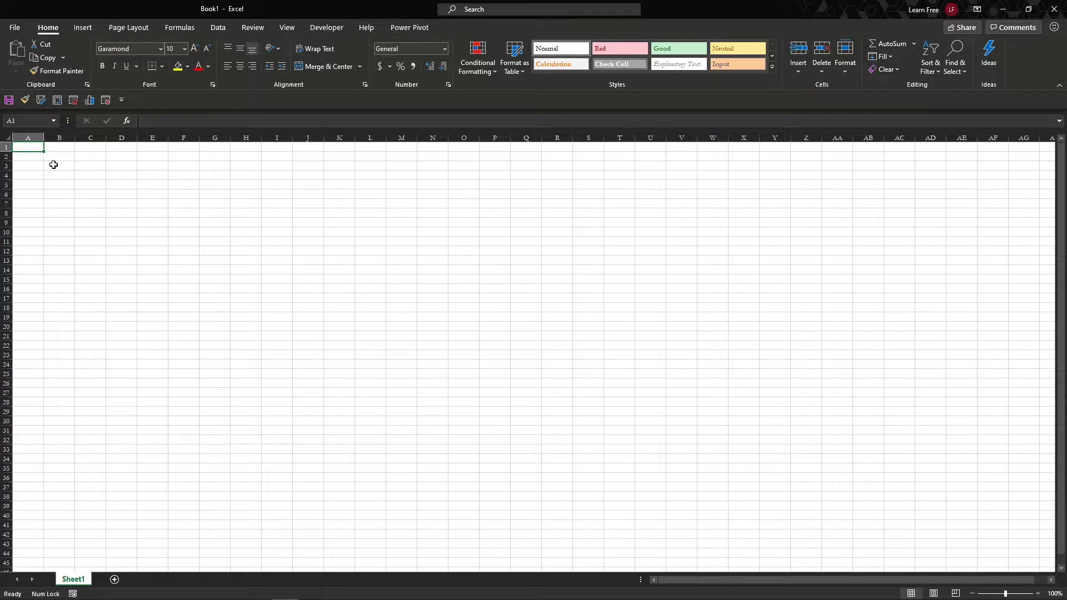
{"action": "left_click", "coordinate": [91, 31]}
{"action": "left_click", "coordinate": [149, 30]}
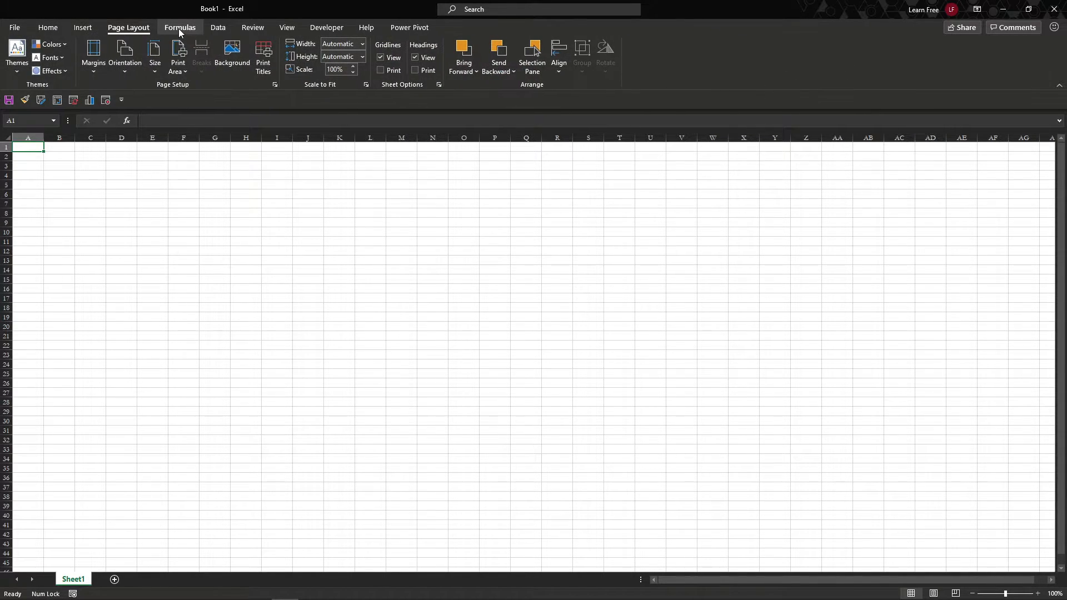
{"action": "left_click", "coordinate": [179, 31]}
{"action": "left_click", "coordinate": [218, 27]}
{"action": "left_click", "coordinate": [262, 29]}
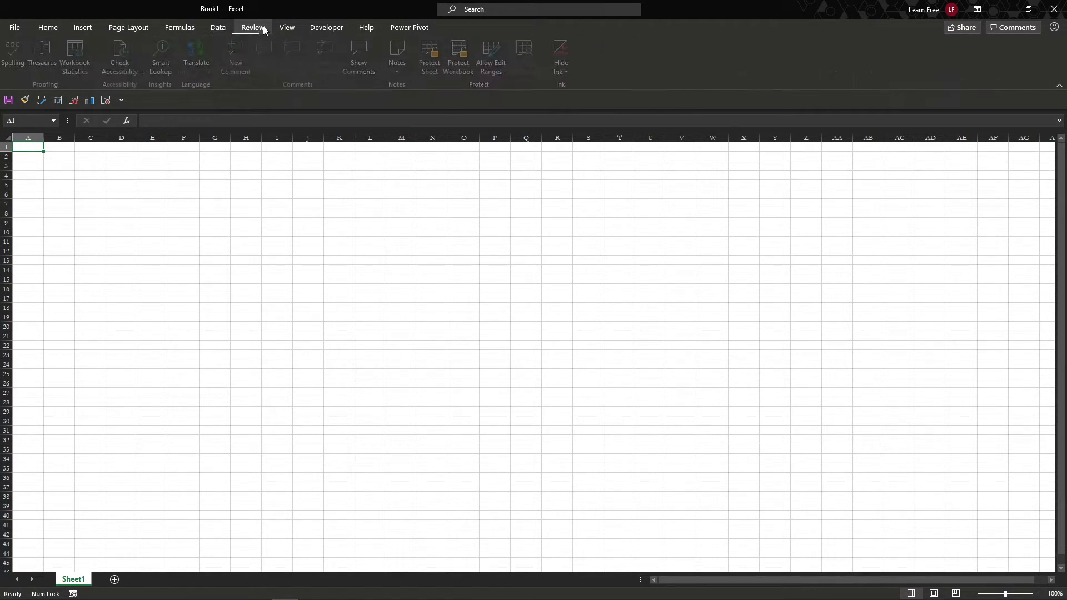
{"action": "left_click", "coordinate": [287, 28]}
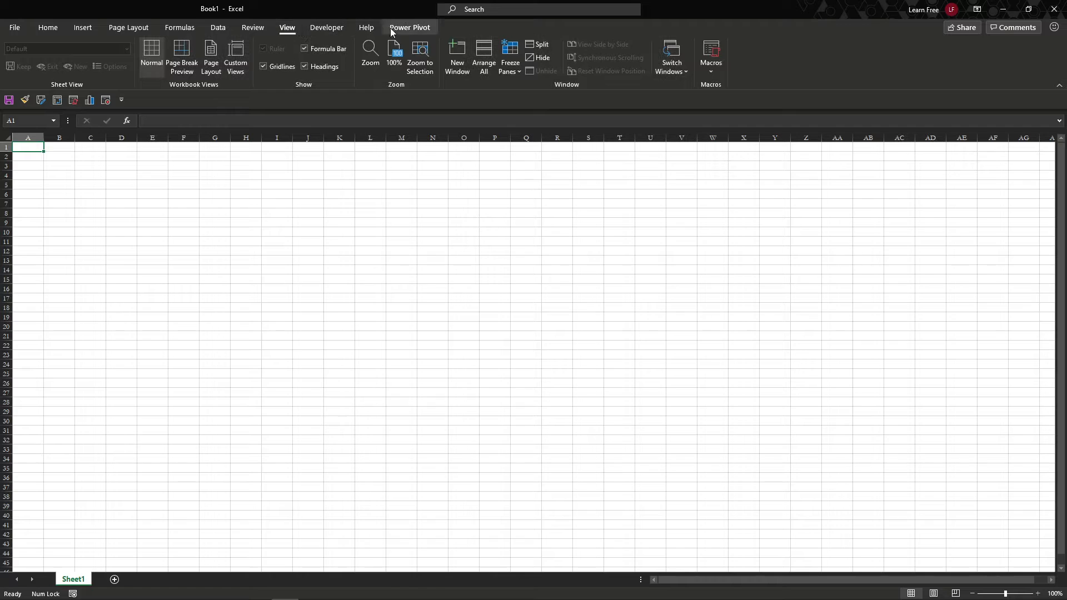
{"action": "left_click", "coordinate": [48, 27]}
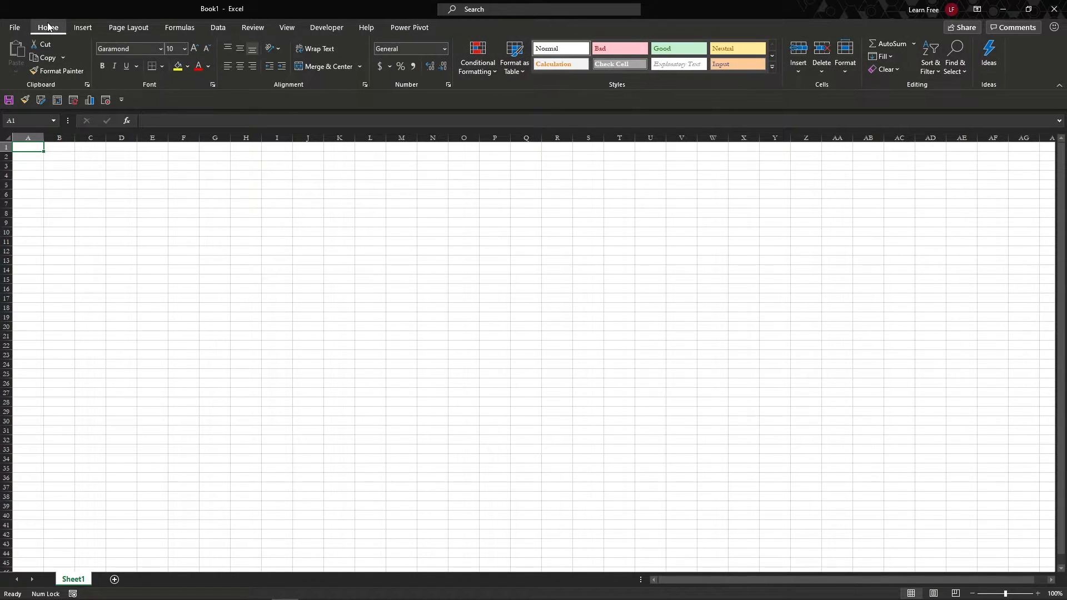
Step: Browse the templates offered for a new workbook and show the suggested Budgets templates
{"action": "left_click", "coordinate": [15, 27]}
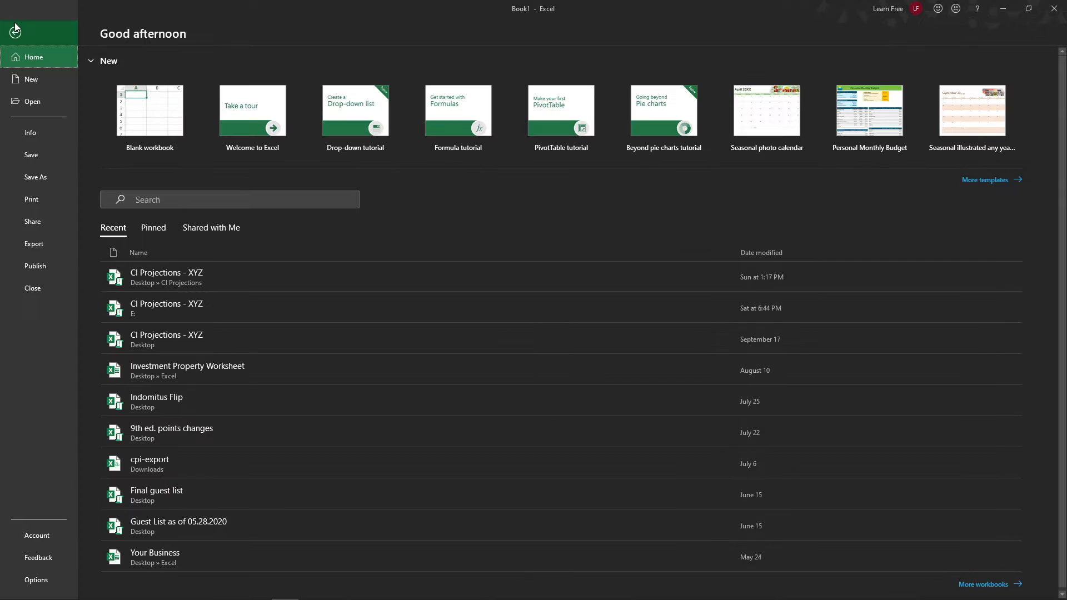
{"action": "left_click", "coordinate": [41, 76]}
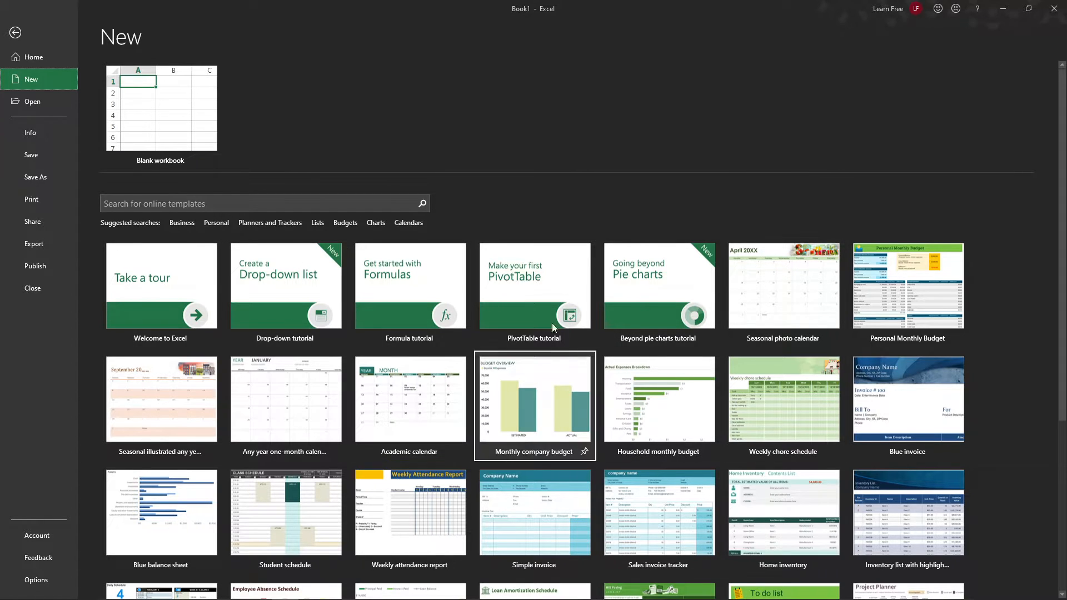
{"action": "scroll", "coordinate": [459, 350], "scroll_direction": "down", "scroll_amount": 1}
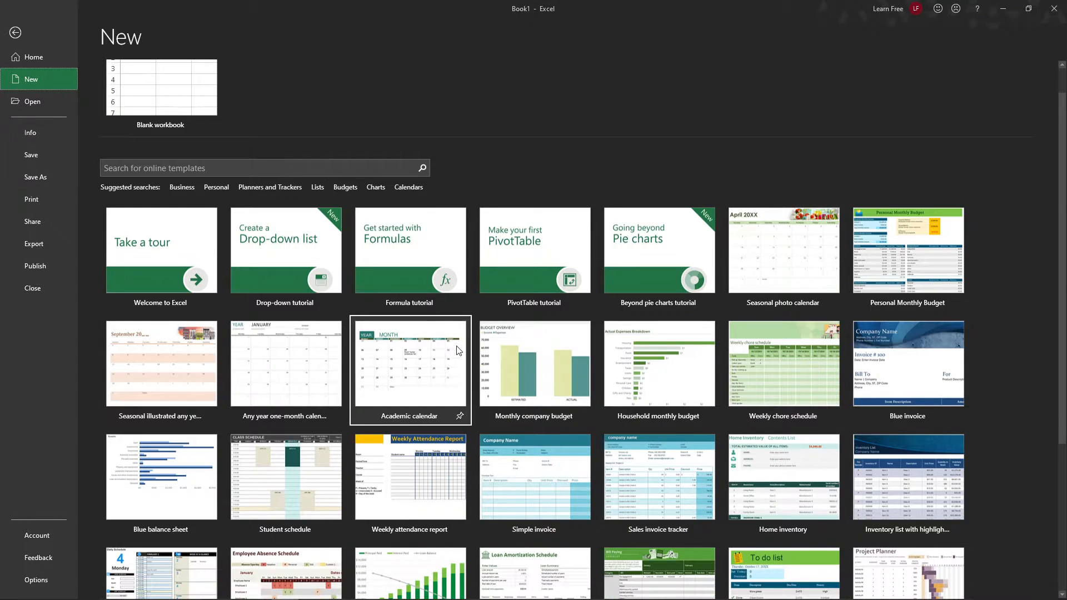
{"action": "scroll", "coordinate": [459, 351], "scroll_direction": "down", "scroll_amount": 1}
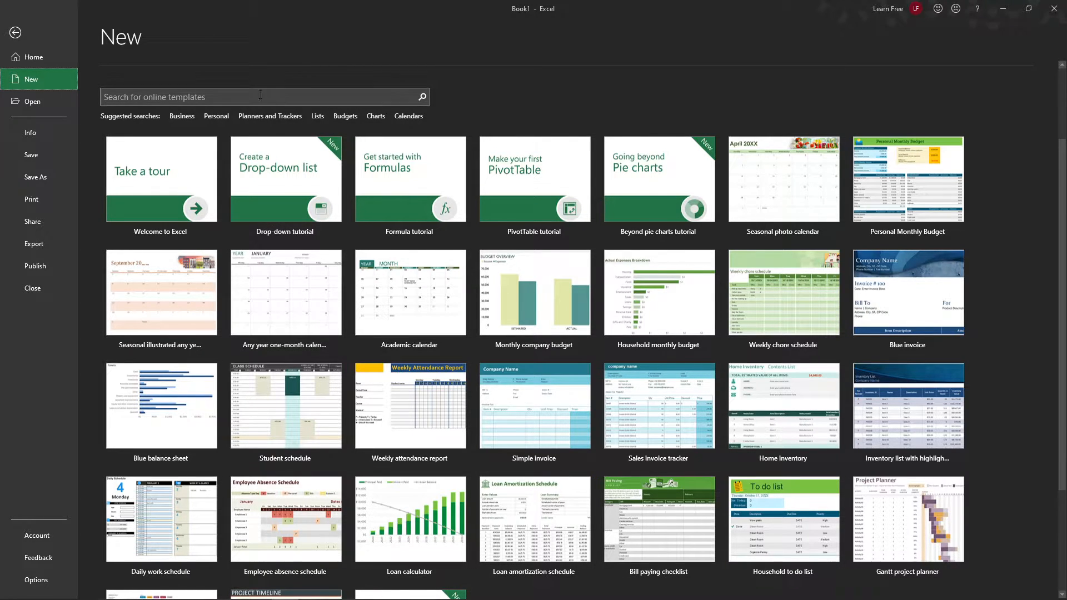
{"action": "left_click", "coordinate": [355, 116]}
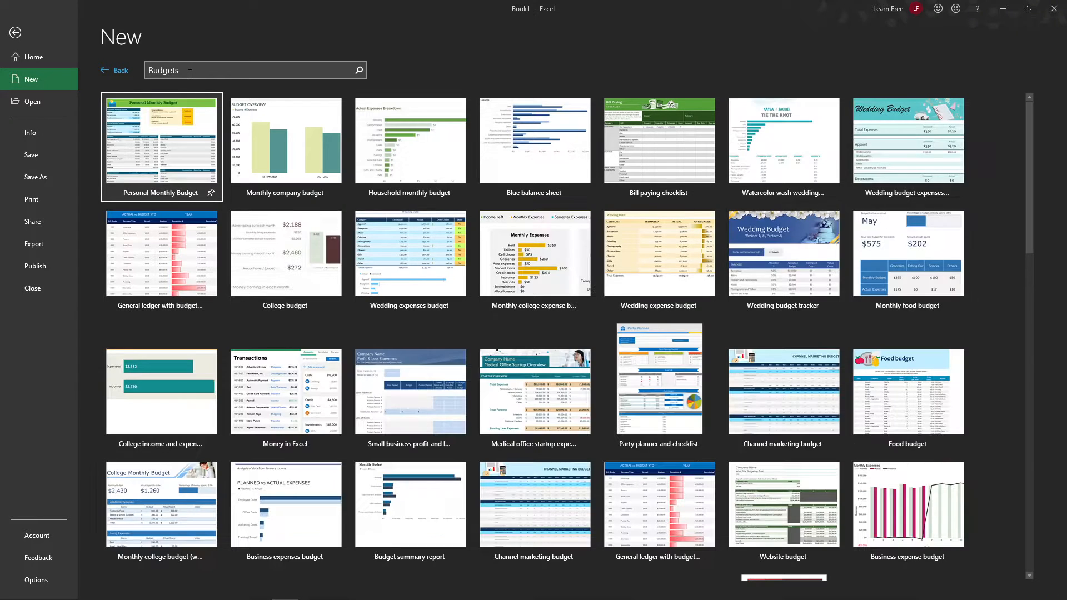
Step: Search the online templates for "calendar"
{"action": "left_click", "coordinate": [186, 72]}
{"action": "type", "text": "calend"}
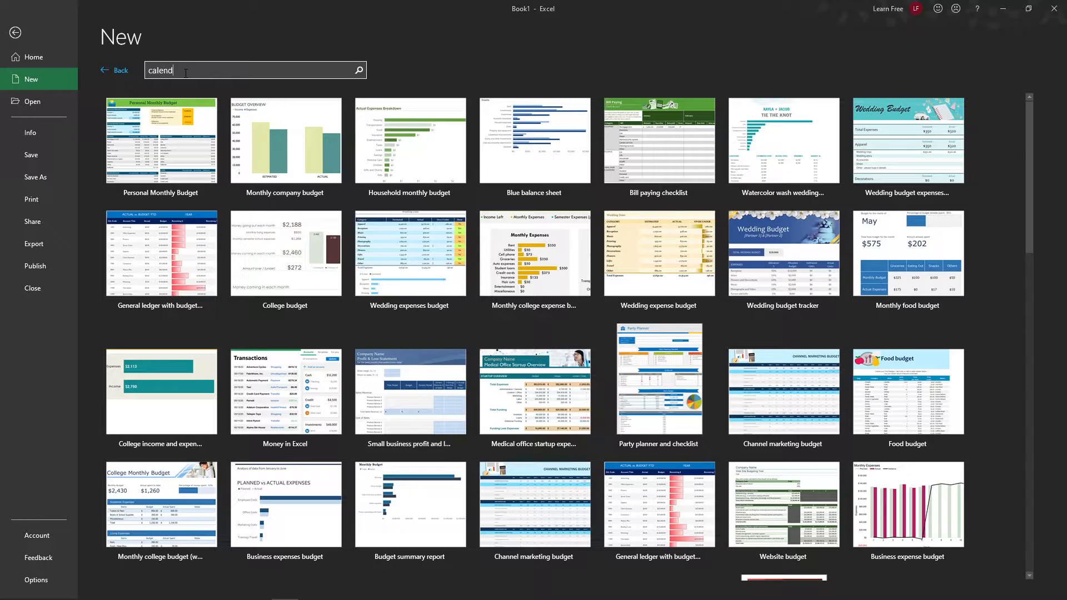
{"action": "type", "text": "ar"}
{"action": "key", "text": "Return"}
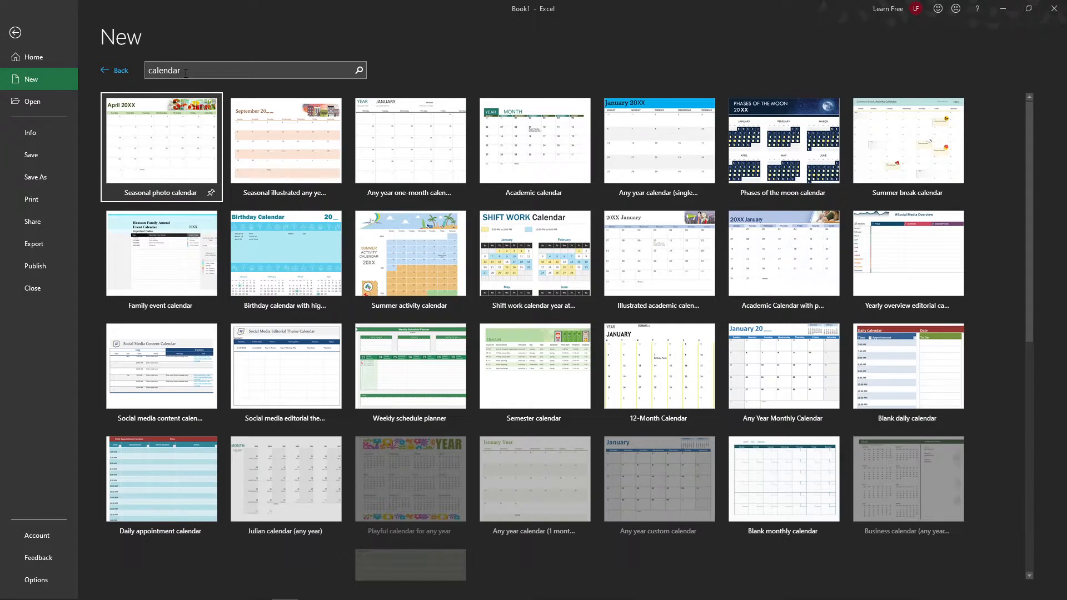
Step: Leave the template search, create a new blank workbook and return to cell A1
{"action": "left_click", "coordinate": [120, 69]}
{"action": "left_click", "coordinate": [156, 105]}
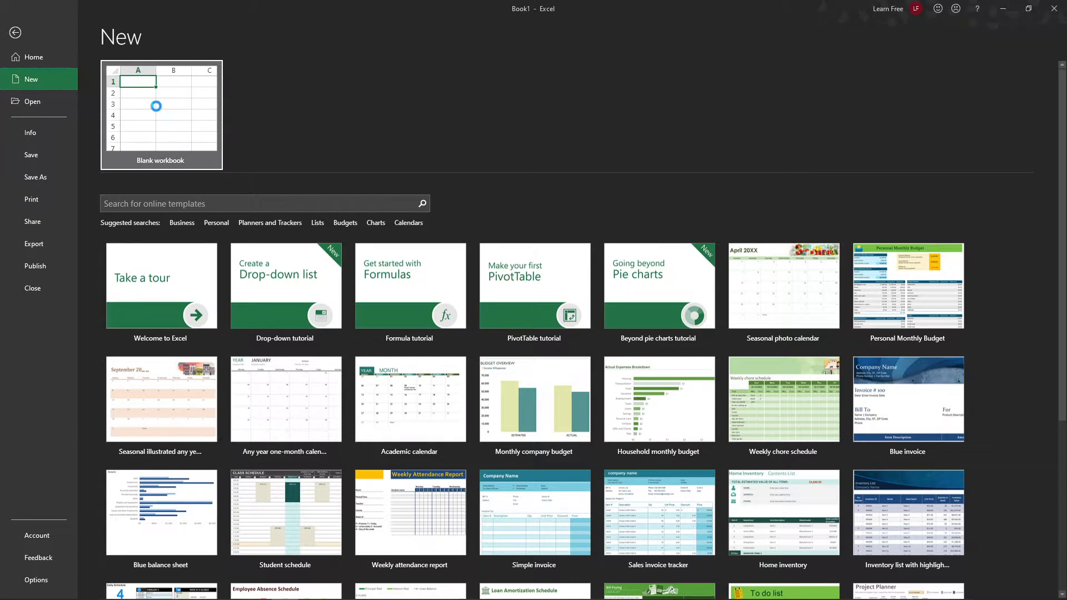
{"action": "left_click", "coordinate": [211, 157]}
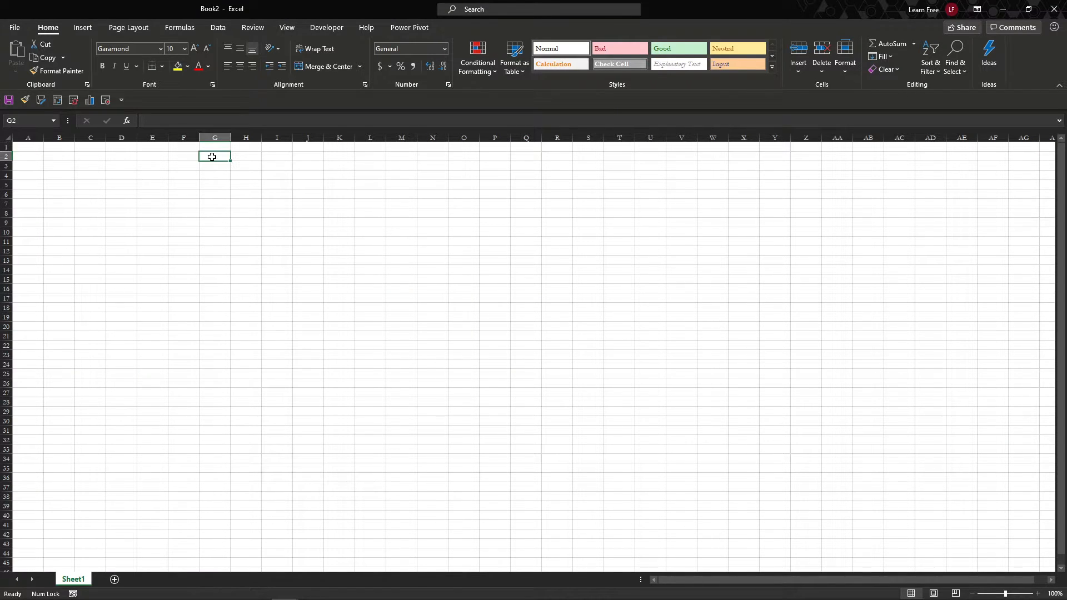
{"action": "key", "text": "ctrl+Home"}
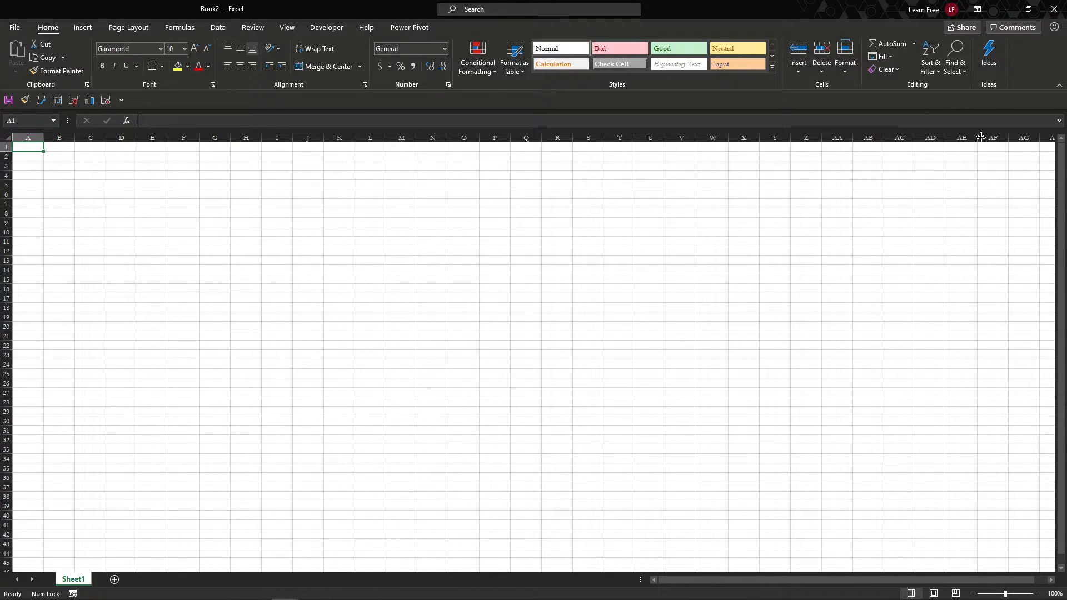
Step: Select single columns one after another, including I, F and D, followed by single rows, including row 5
{"action": "left_click", "coordinate": [303, 137]}
{"action": "left_click", "coordinate": [283, 137]}
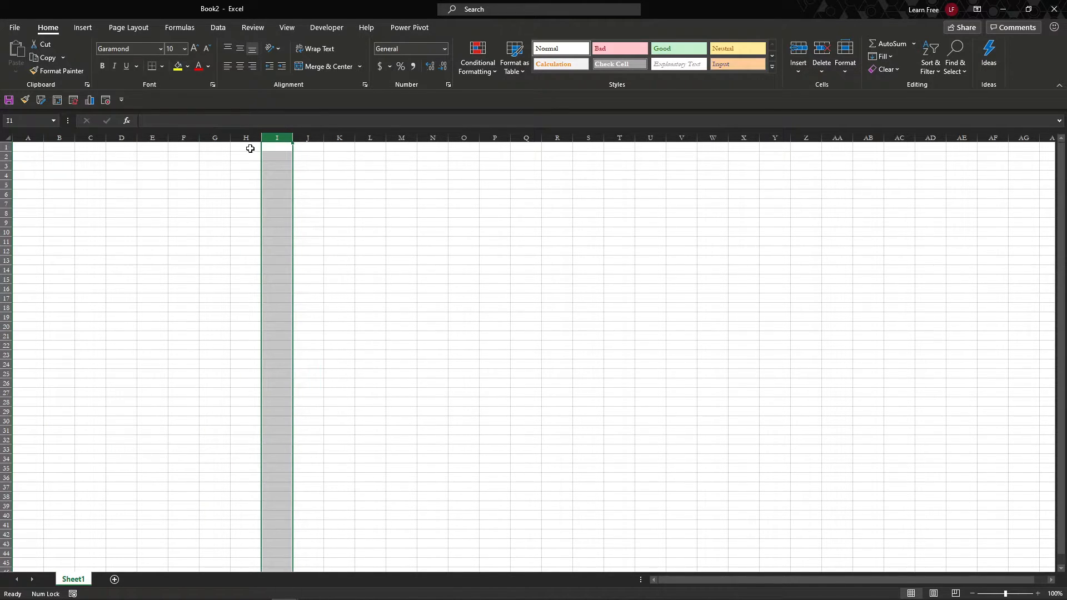
{"action": "left_click", "coordinate": [190, 137]}
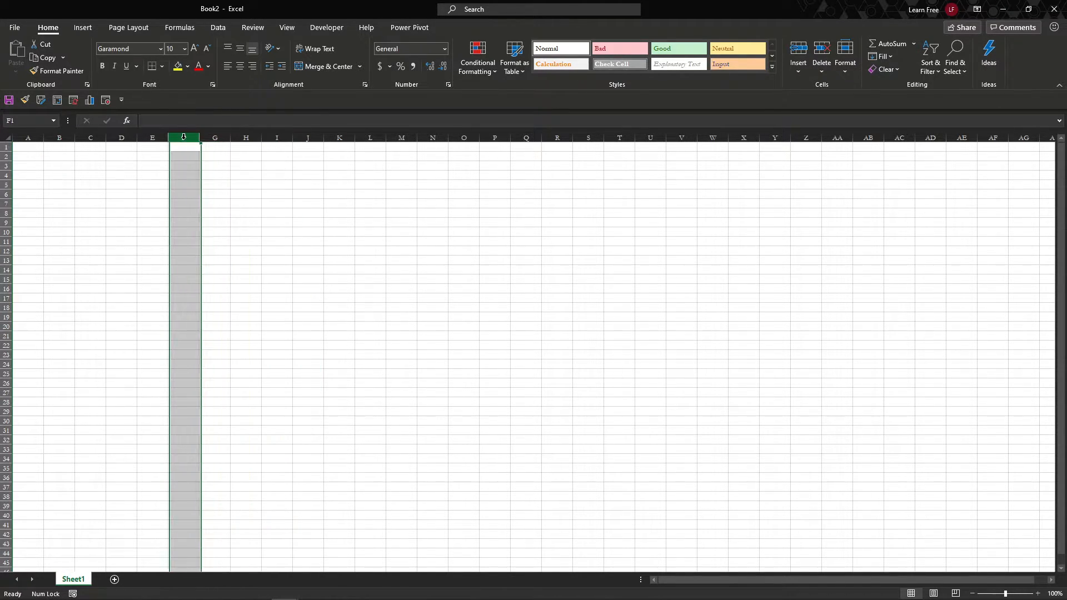
{"action": "left_click", "coordinate": [120, 137]}
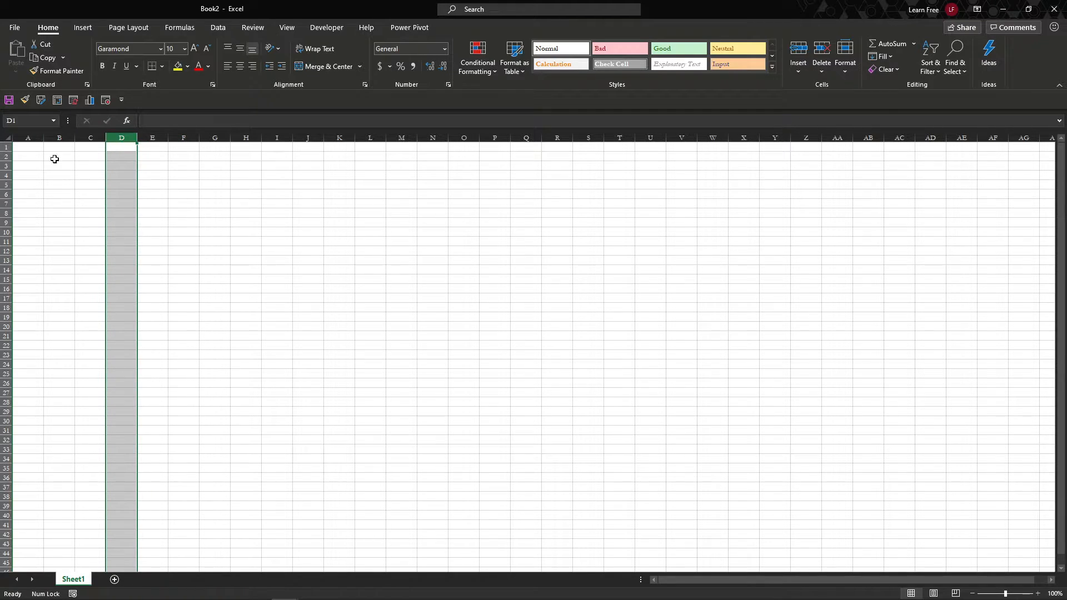
{"action": "left_click", "coordinate": [6, 176]}
{"action": "left_click", "coordinate": [6, 185]}
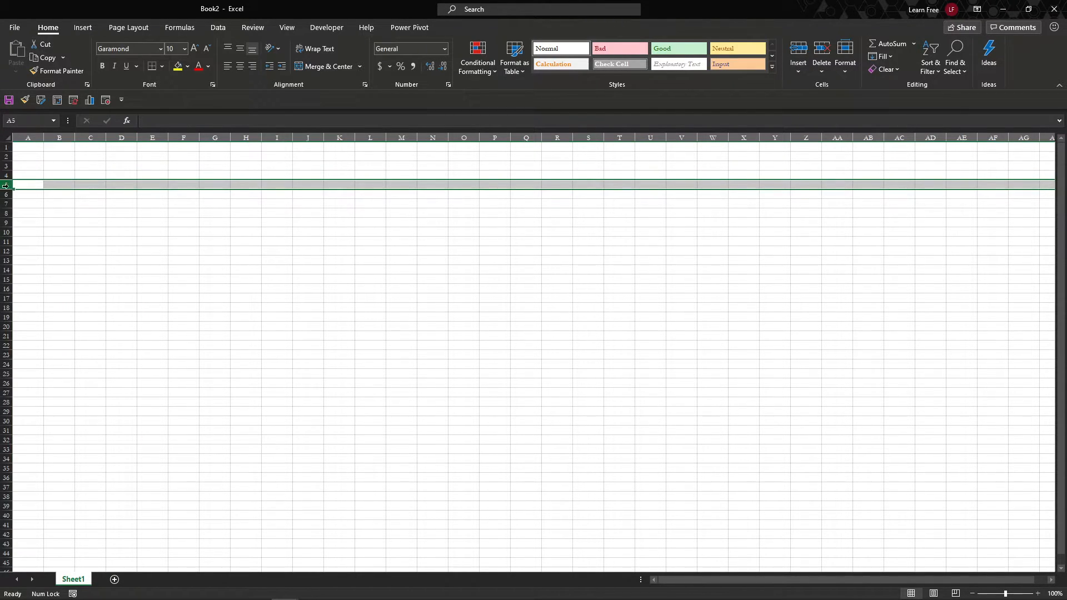
{"action": "left_click", "coordinate": [4, 231]}
Step: Jump from cell A7 to the last row of column A and back up to A1
{"action": "left_click", "coordinate": [33, 202]}
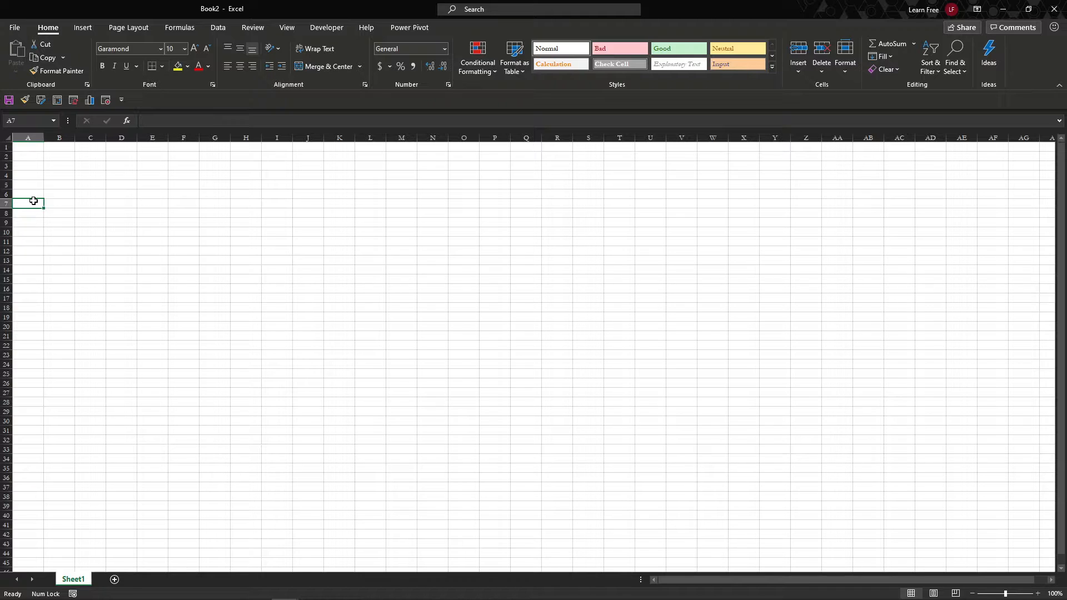
{"action": "key", "text": "ctrl+Down"}
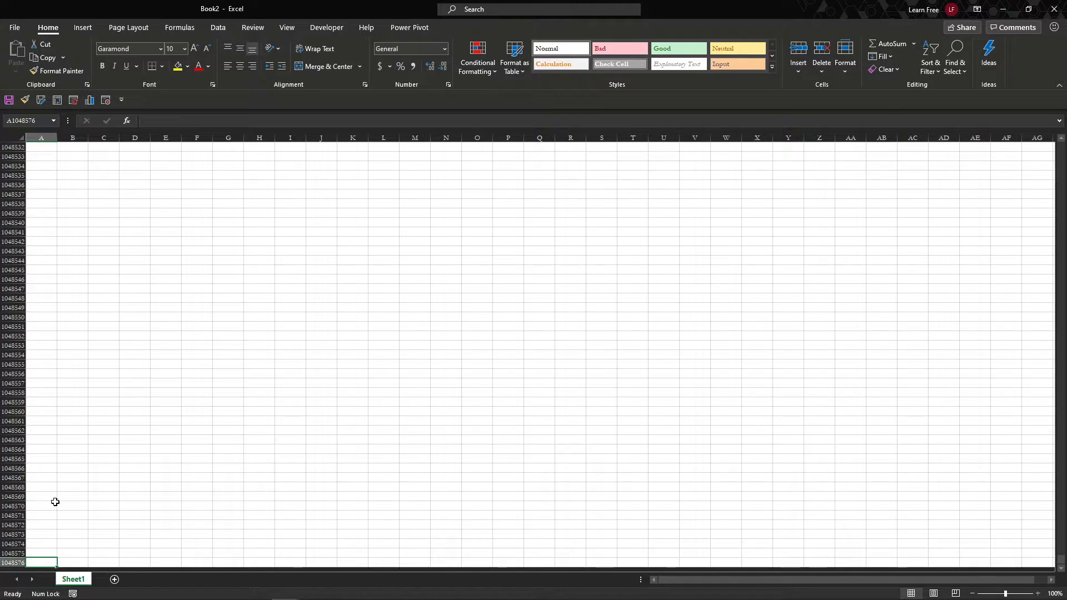
{"action": "key", "text": "ctrl+Up"}
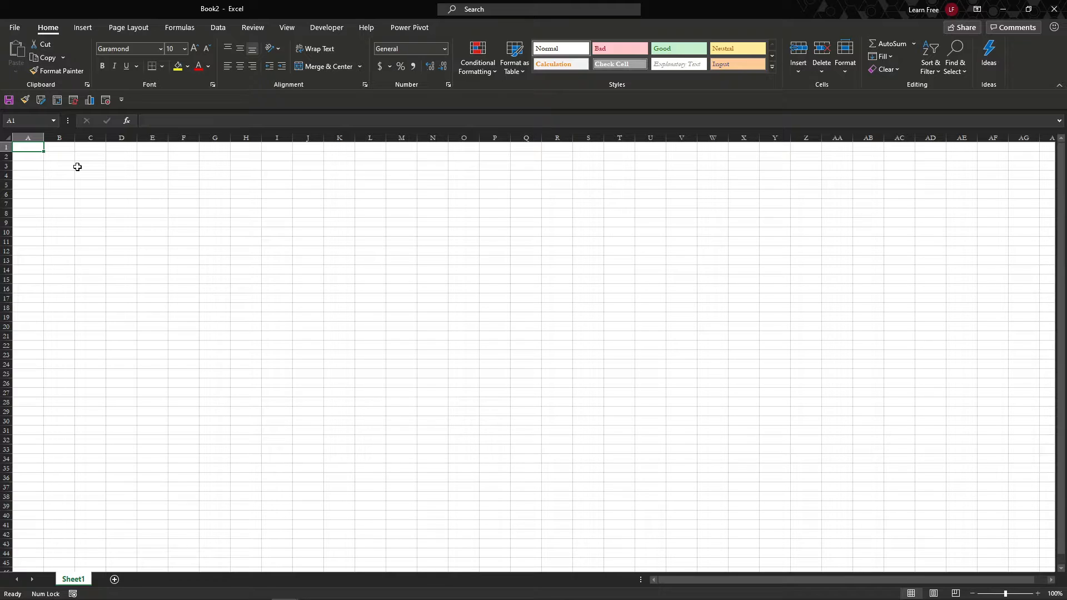
Step: Enter the heading Weekday in A1, with Monday in A2 and Tuesday in A3
{"action": "type", "text": "Weekday"}
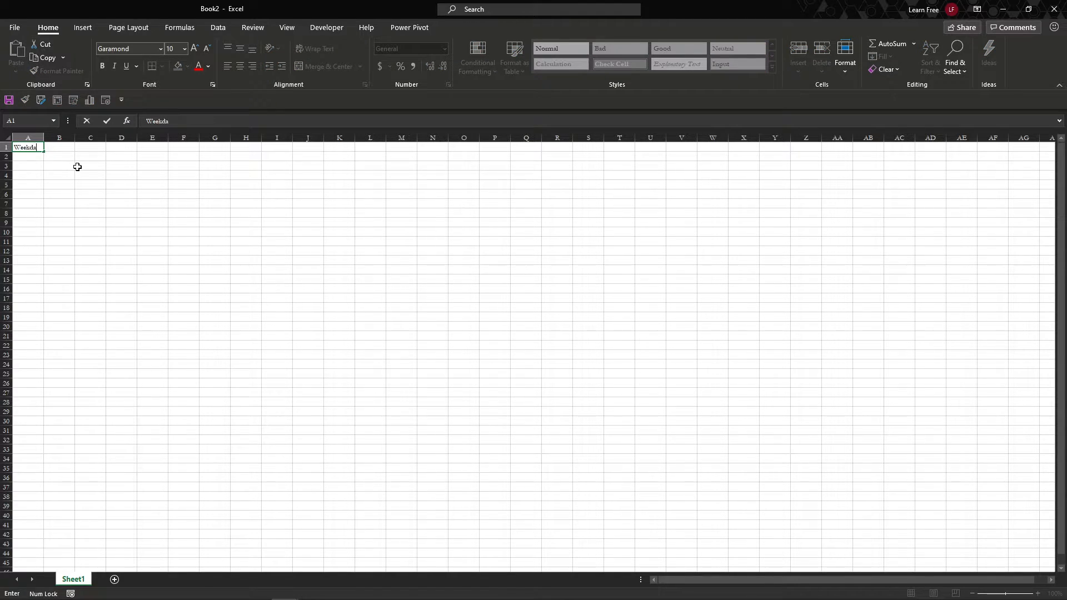
{"action": "key", "text": "Return"}
{"action": "type", "text": "Monday"}
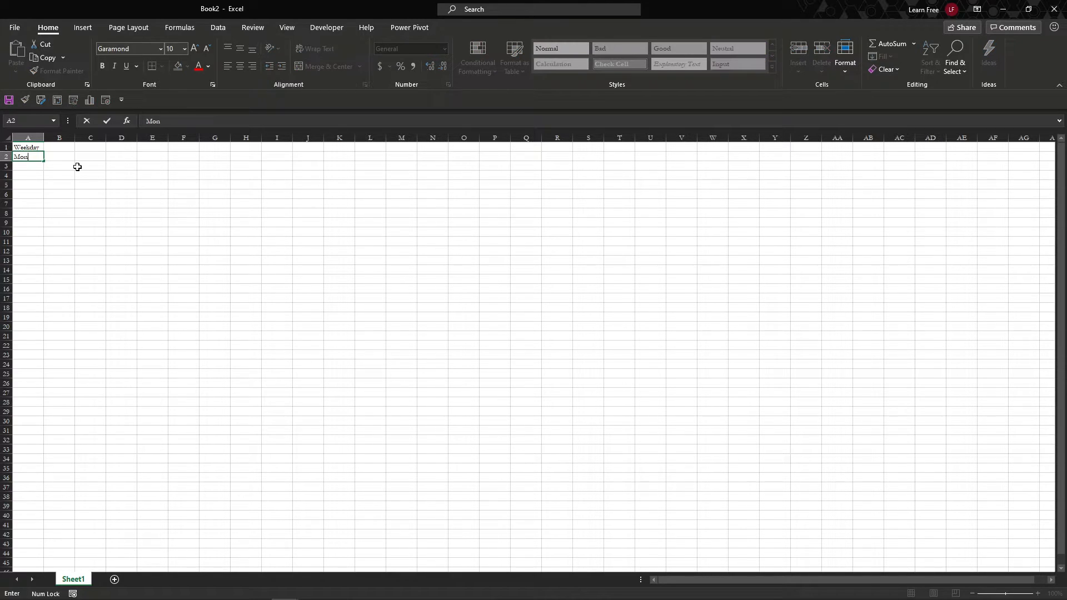
{"action": "key", "text": "Return"}
{"action": "type", "text": "Tuesday"}
{"action": "key", "text": "Return"}
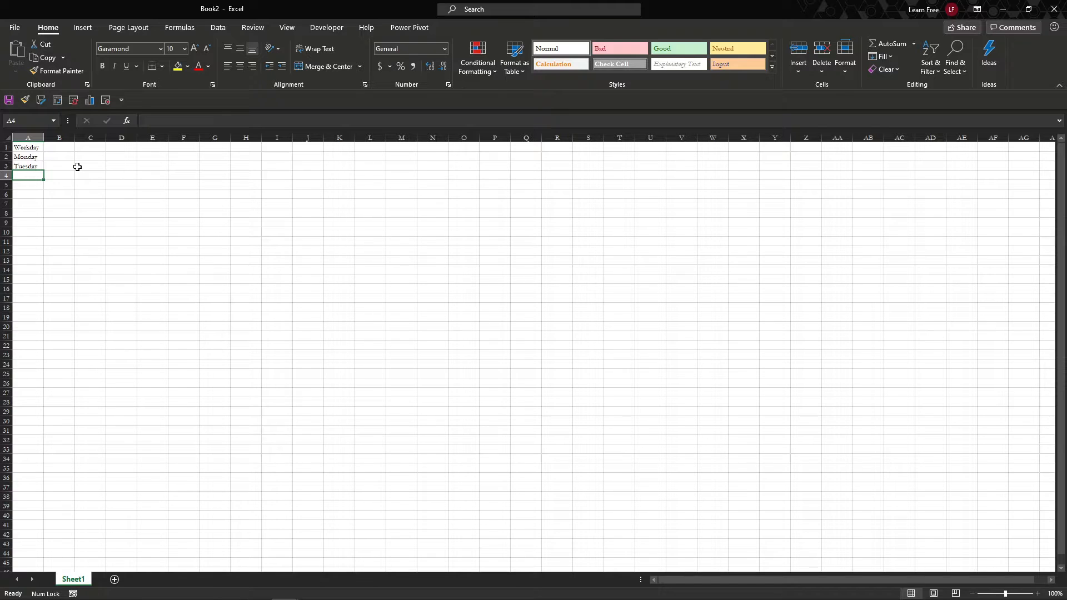
{"action": "key", "text": "Right"}
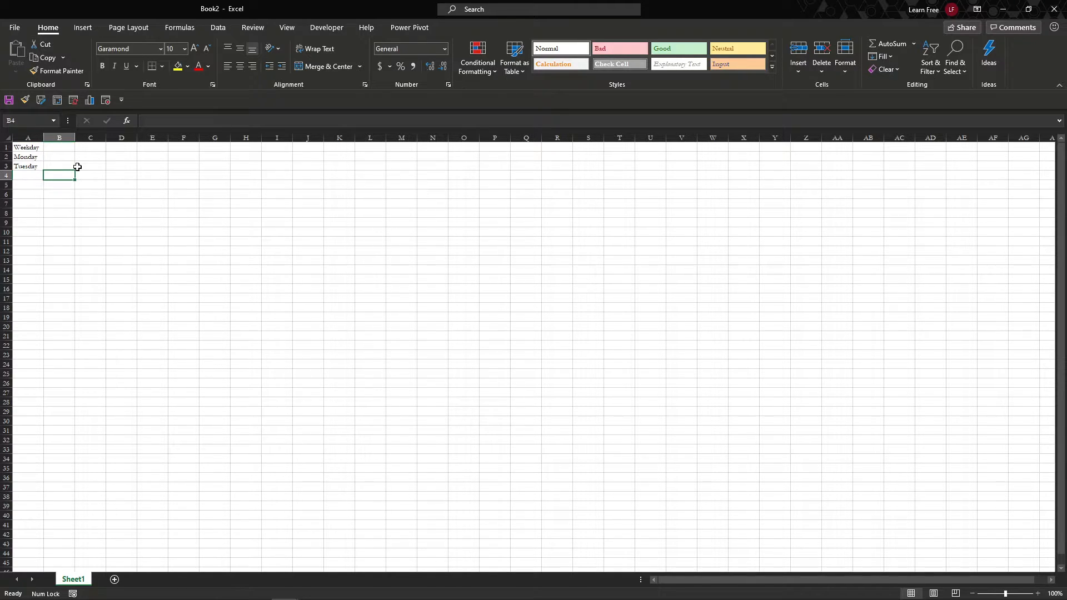
{"action": "key", "text": "Left"}
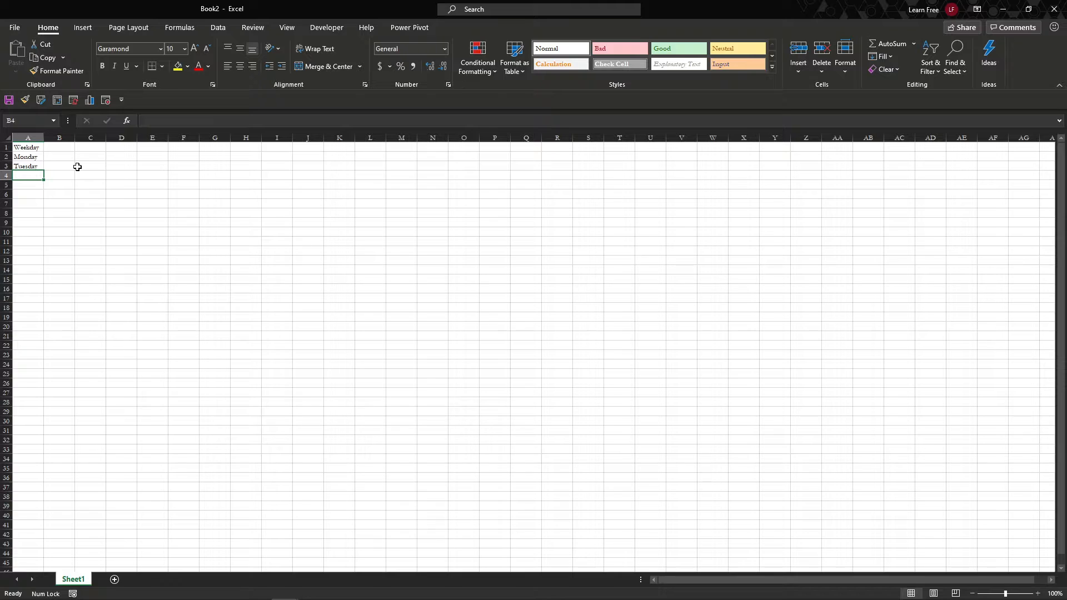
{"action": "key", "text": "Up"}
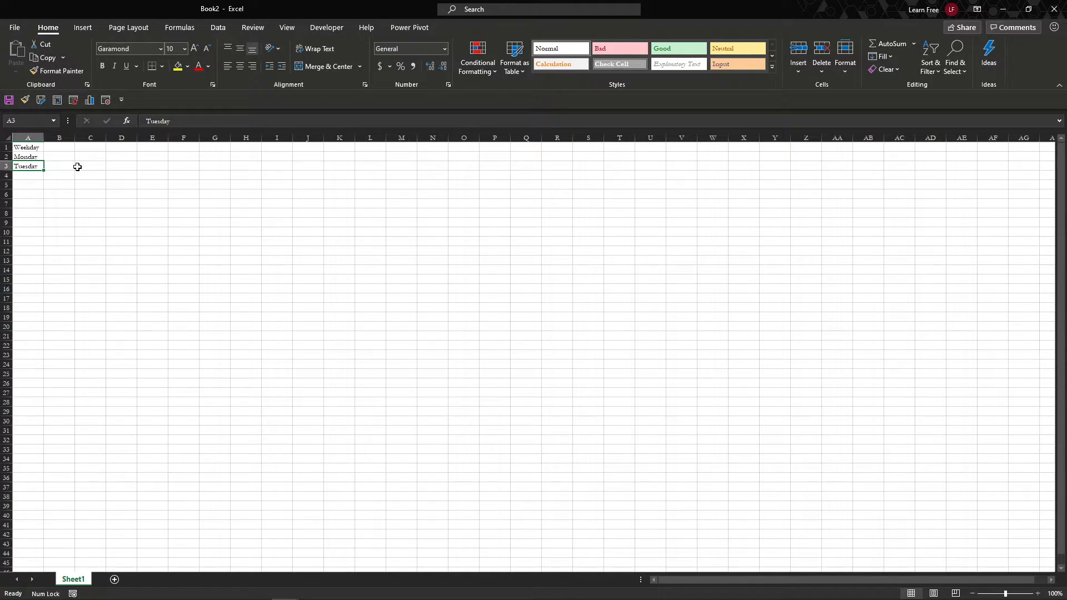
{"action": "key", "text": "Right"}
{"action": "key", "text": "Left"}
{"action": "key", "text": "Up"}
{"action": "key", "text": "Down"}
{"action": "left_click", "coordinate": [64, 185]}
{"action": "left_click", "coordinate": [88, 185]}
{"action": "left_click", "coordinate": [100, 176]}
Step: Continue the list in A4:A8 with Wednesday, Thursday, Friday, Saturday and Sunday, and enter Week Total in A9
{"action": "left_click", "coordinate": [38, 177]}
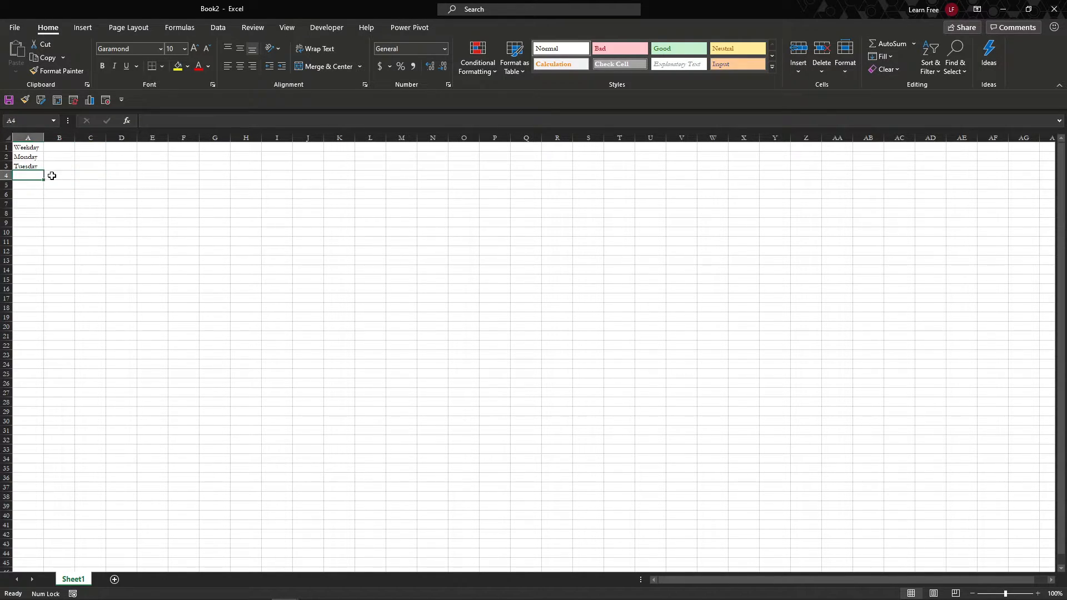
{"action": "type", "text": "Wen"}
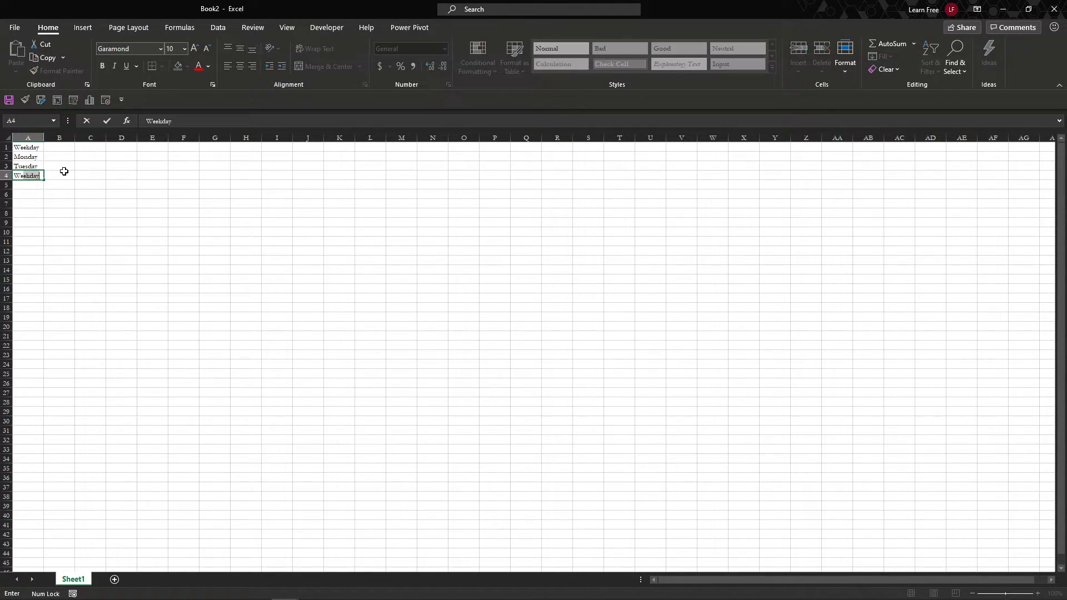
{"action": "type", "text": "nesday"}
{"action": "key", "text": "Return"}
{"action": "type", "text": "Thurs"}
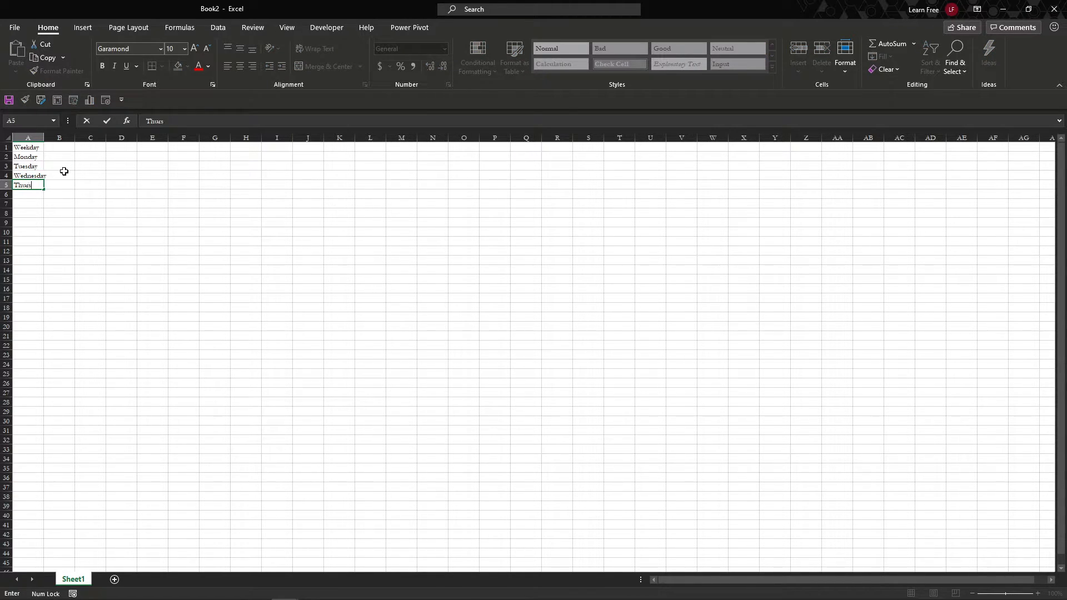
{"action": "type", "text": "day"}
{"action": "key", "text": "Return"}
{"action": "type", "text": "Friday"}
{"action": "key", "text": "Return"}
{"action": "type", "text": "Saturday"}
{"action": "key", "text": "Return"}
{"action": "type", "text": "Sunday"}
{"action": "key", "text": "Return"}
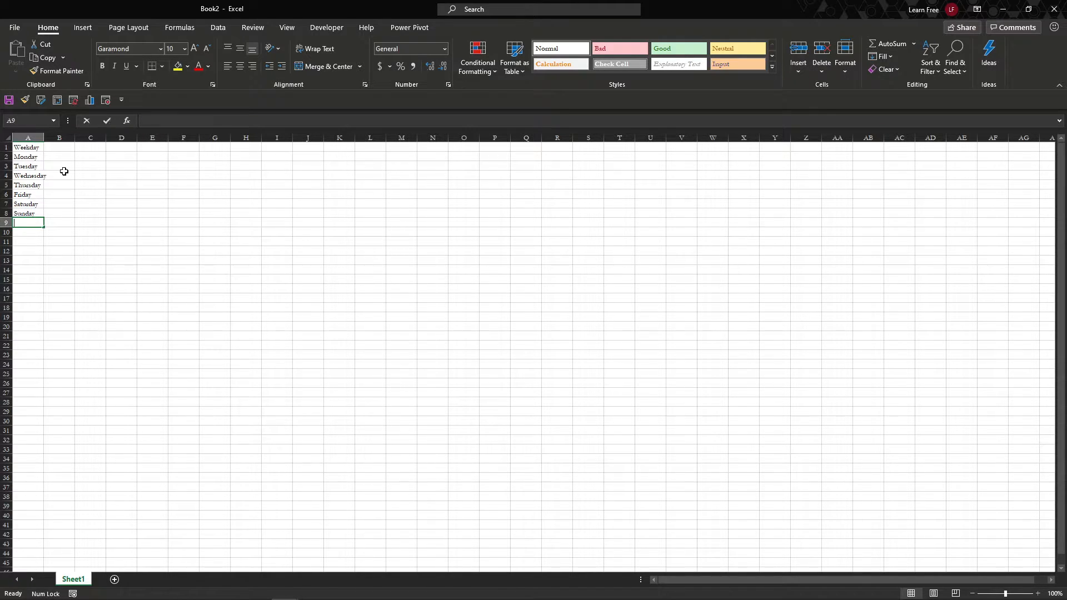
{"action": "type", "text": "Week Total"}
{"action": "key", "text": "Return"}
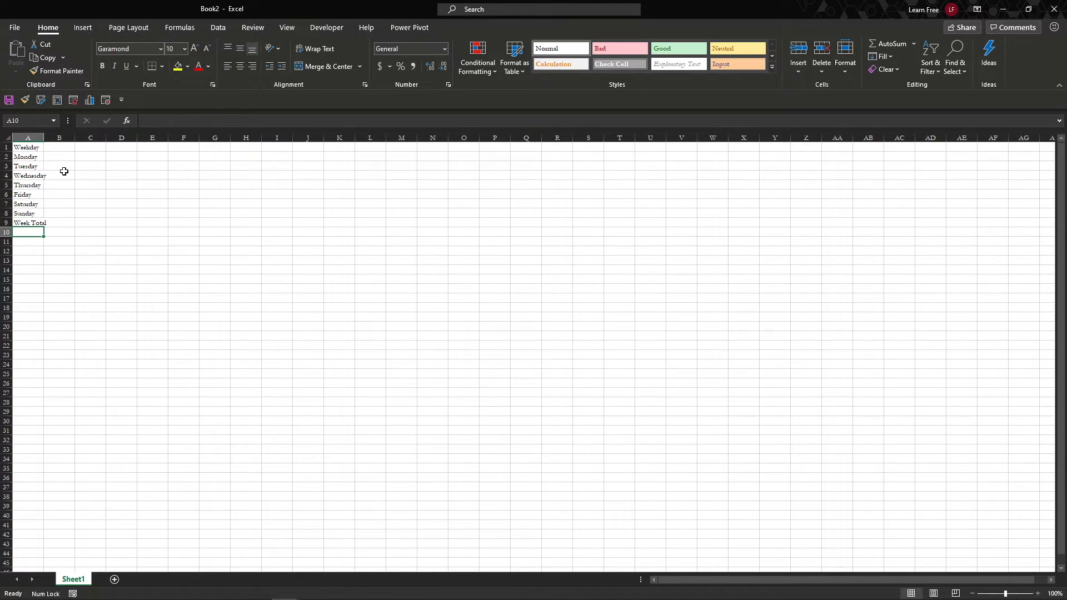
Step: Autofit column A to its longest weekday entry
{"action": "left_click", "coordinate": [38, 176]}
{"action": "left_click", "coordinate": [37, 194]}
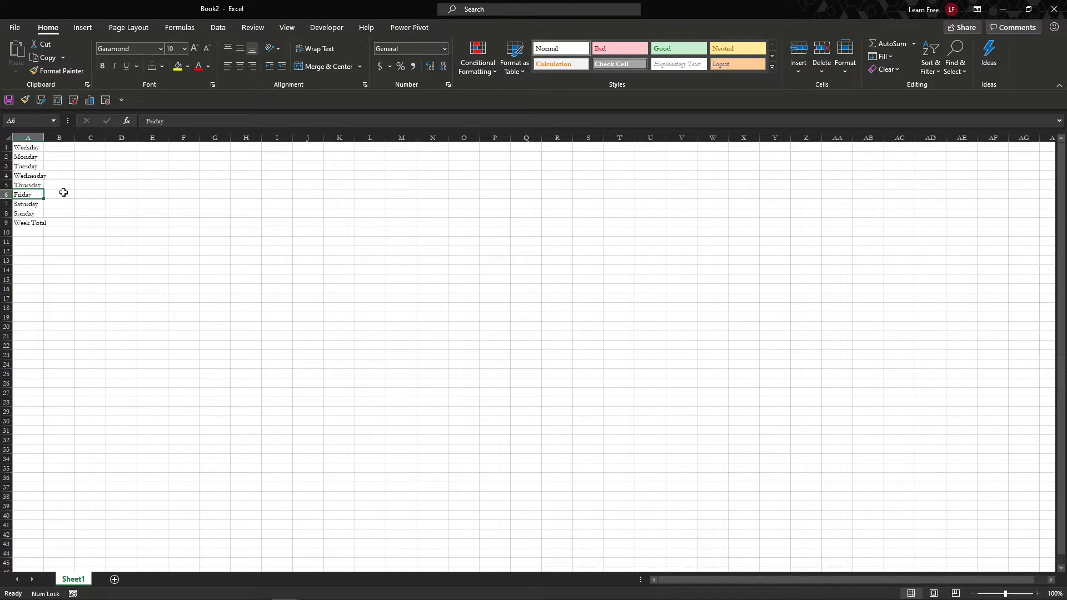
{"action": "left_click", "coordinate": [34, 140]}
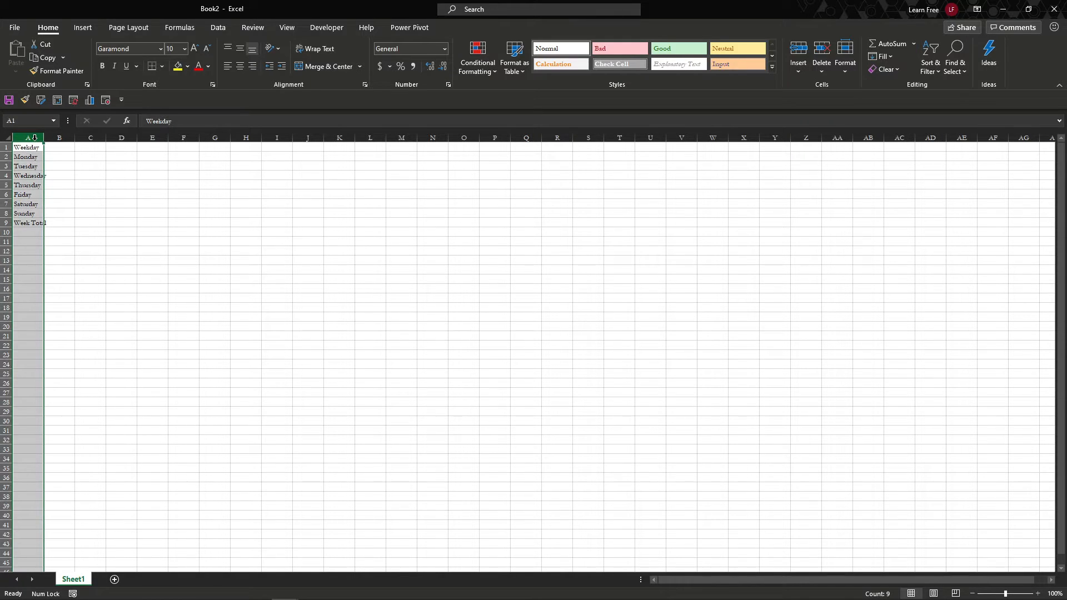
{"action": "double_click", "coordinate": [45, 139]}
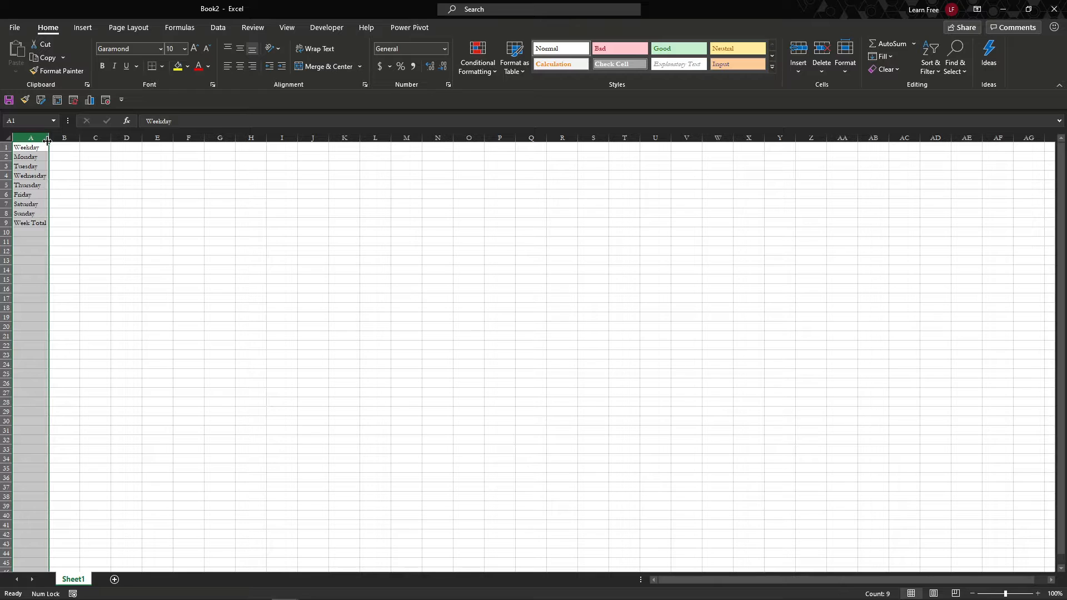
Step: Enter the text Tuesday is not today in C2 and autofit column C to it
{"action": "left_click", "coordinate": [98, 160]}
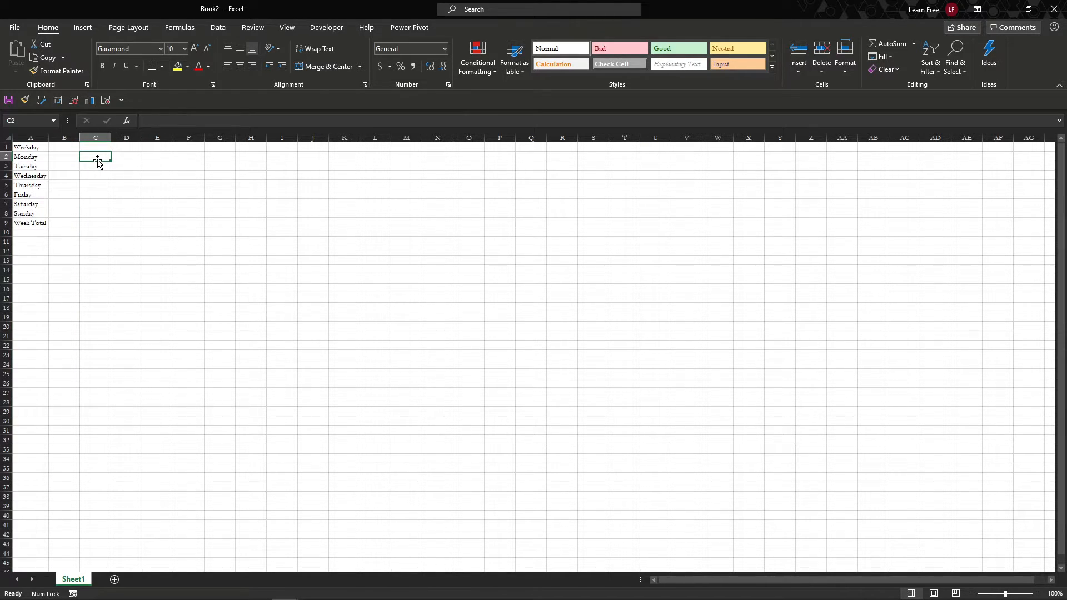
{"action": "type", "text": "Tuesda"}
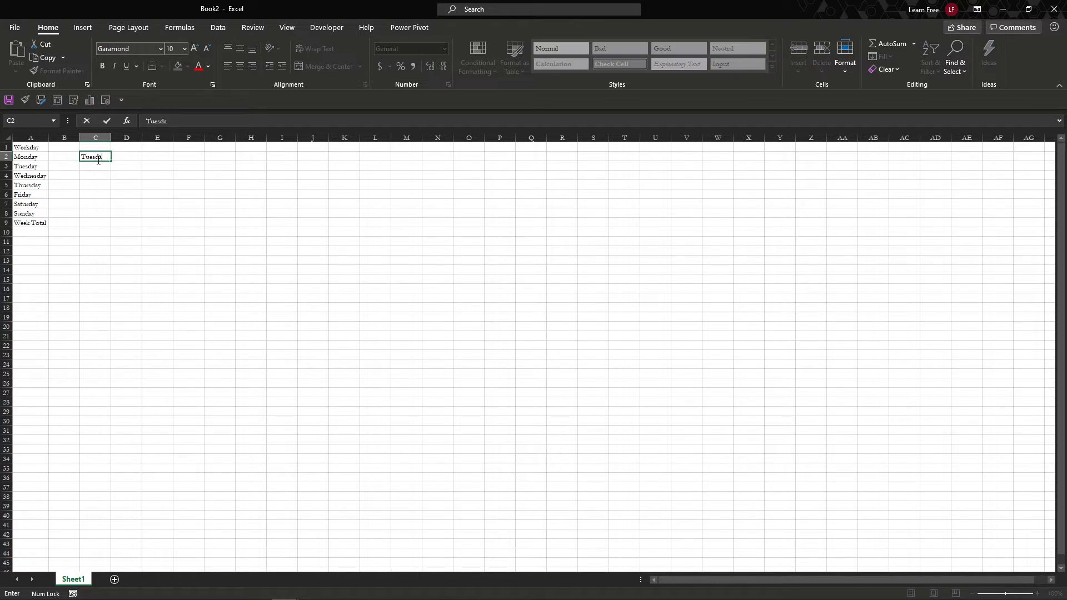
{"action": "type", "text": "y is no t today"}
{"action": "key", "text": "Return"}
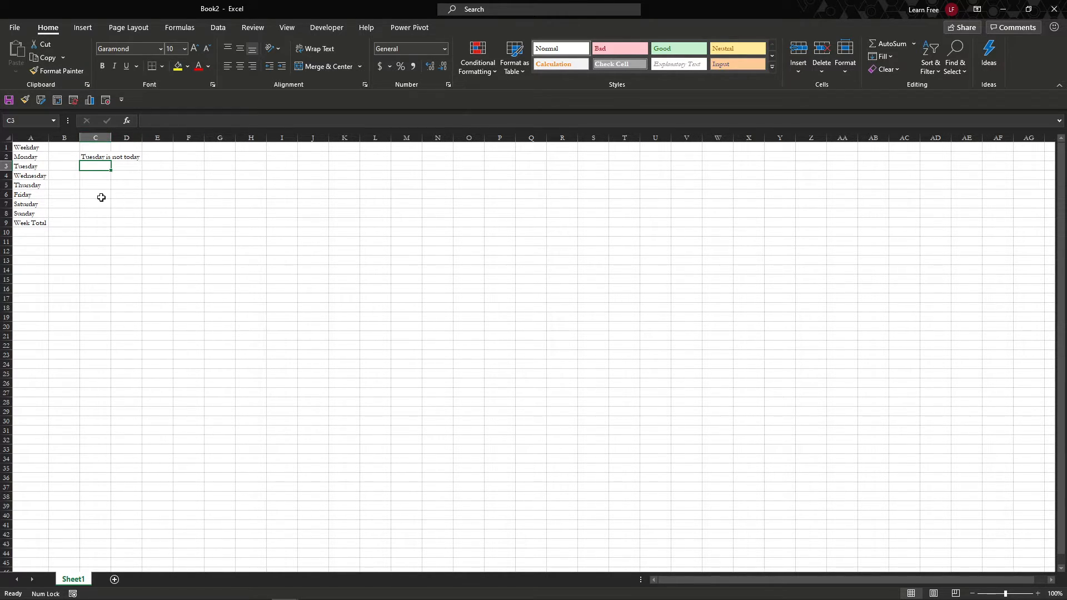
{"action": "double_click", "coordinate": [111, 138]}
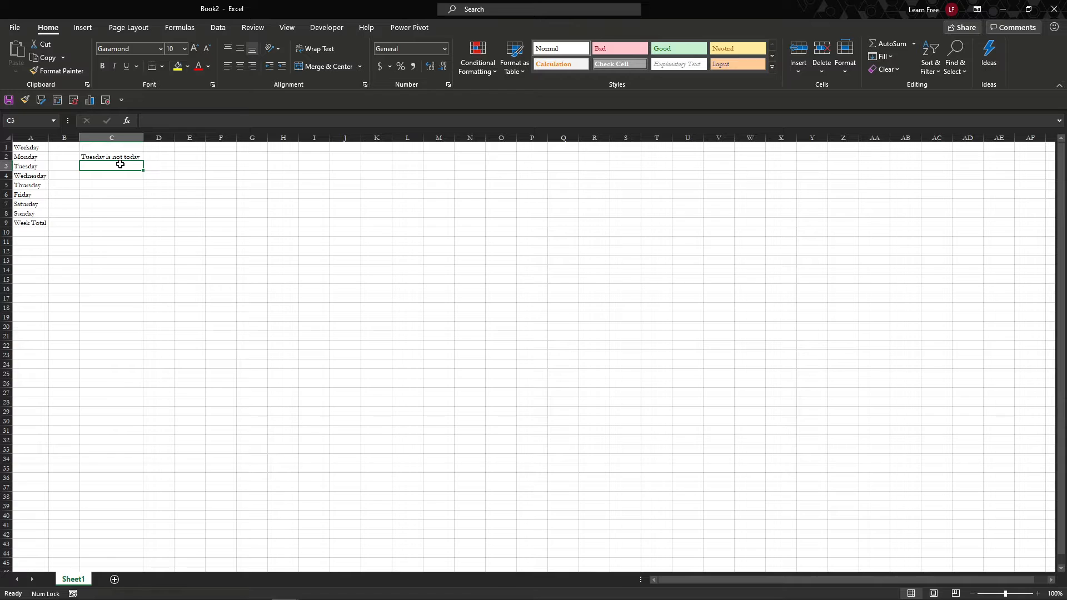
Step: Undo and redo the width change of column C, twice in a row
{"action": "key", "text": "ctrl+z"}
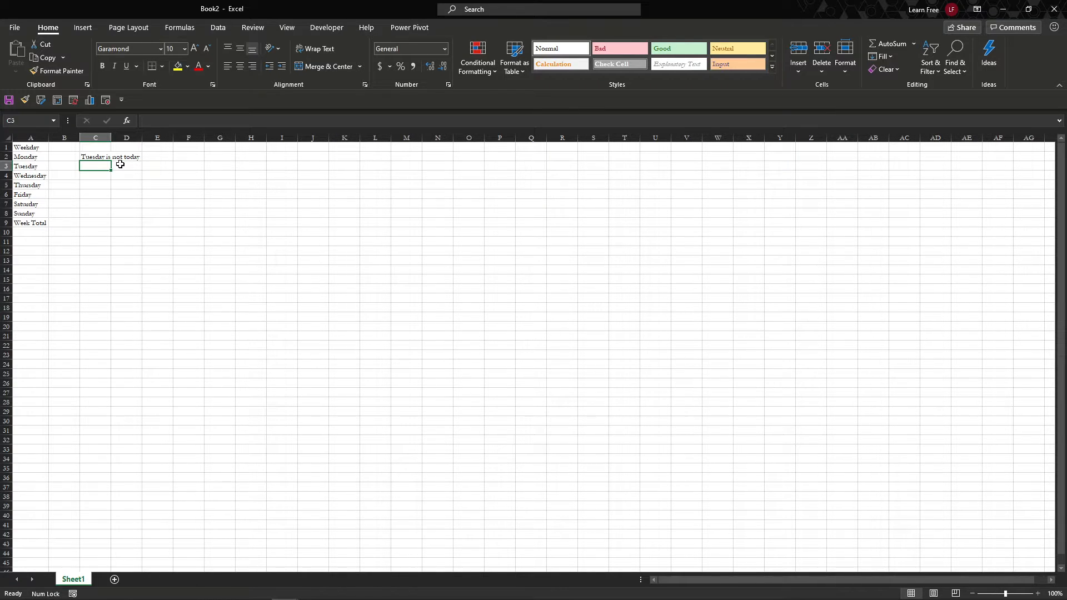
{"action": "key", "text": "ctrl+y"}
{"action": "key", "text": "ctrl+z"}
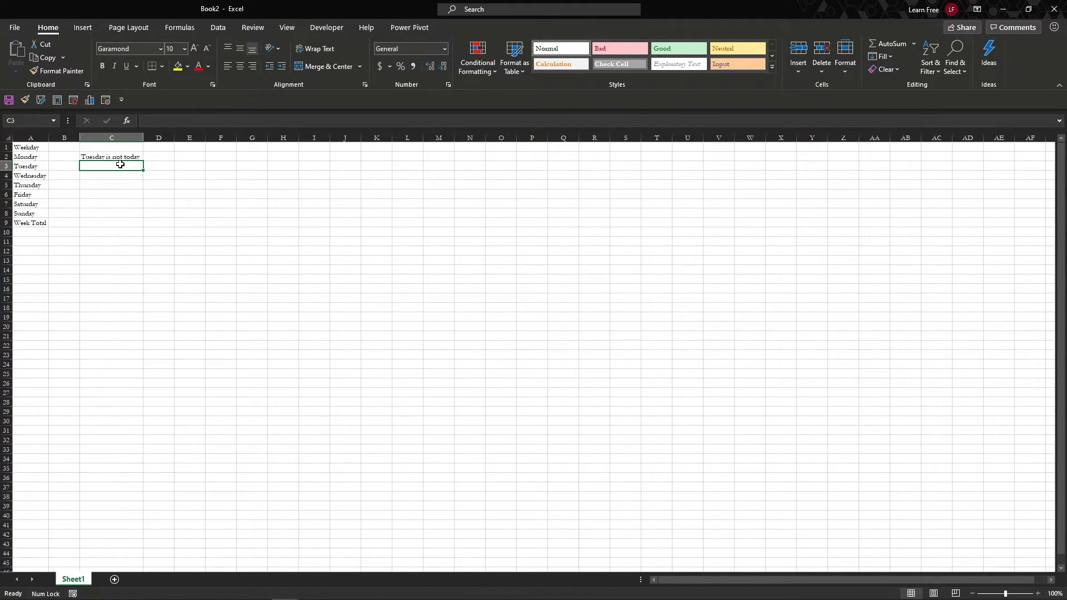
{"action": "key", "text": "ctrl+y"}
Step: Clear the text in C2, undo back past column C's autofit, and clear C2 again
{"action": "left_click", "coordinate": [135, 157]}
{"action": "key", "text": "Delete"}
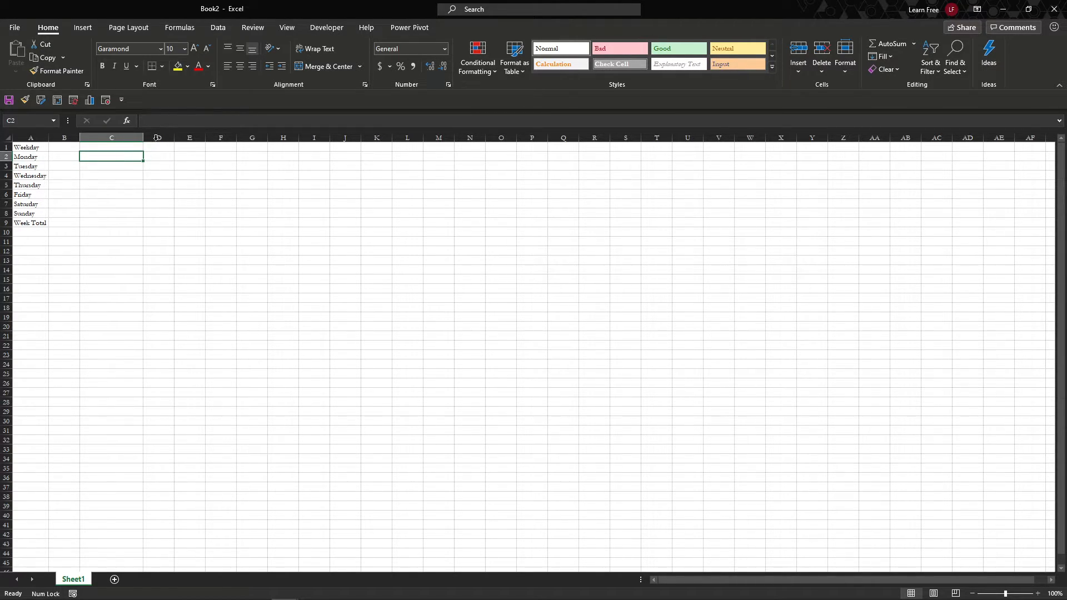
{"action": "key", "text": "ctrl+z"}
{"action": "key", "text": "ctrl+z"}
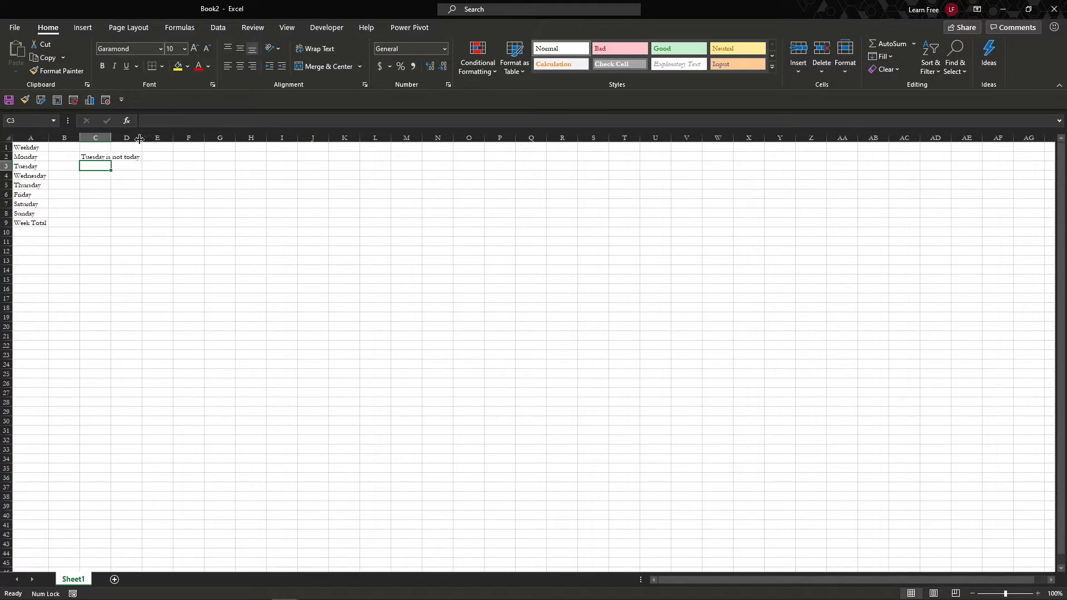
{"action": "left_click", "coordinate": [104, 157]}
{"action": "key", "text": "Delete"}
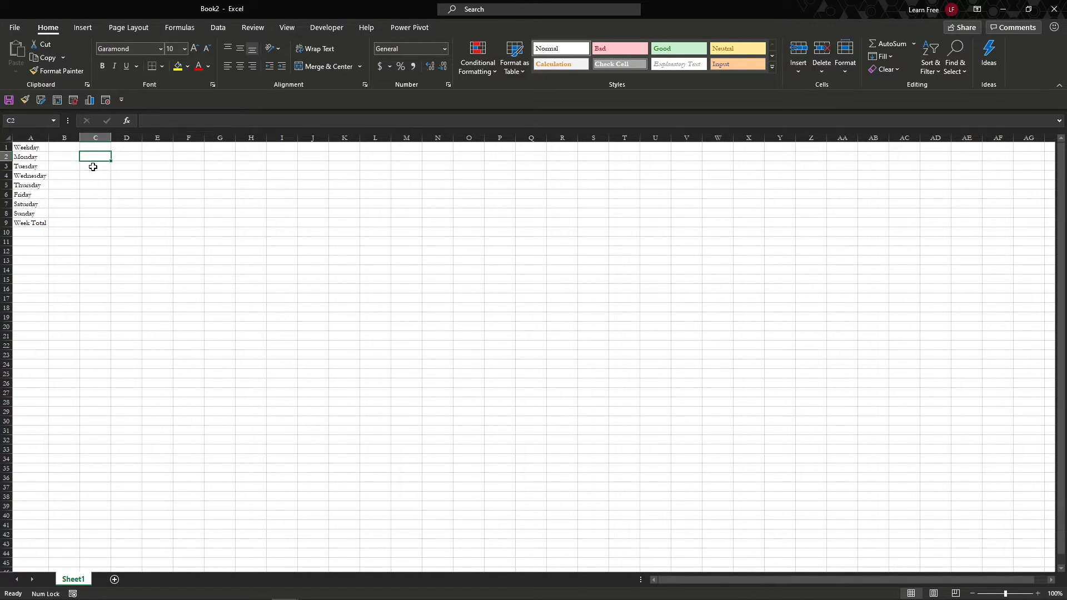
Step: Make the Weekday heading in A1 bold
{"action": "left_click", "coordinate": [41, 149]}
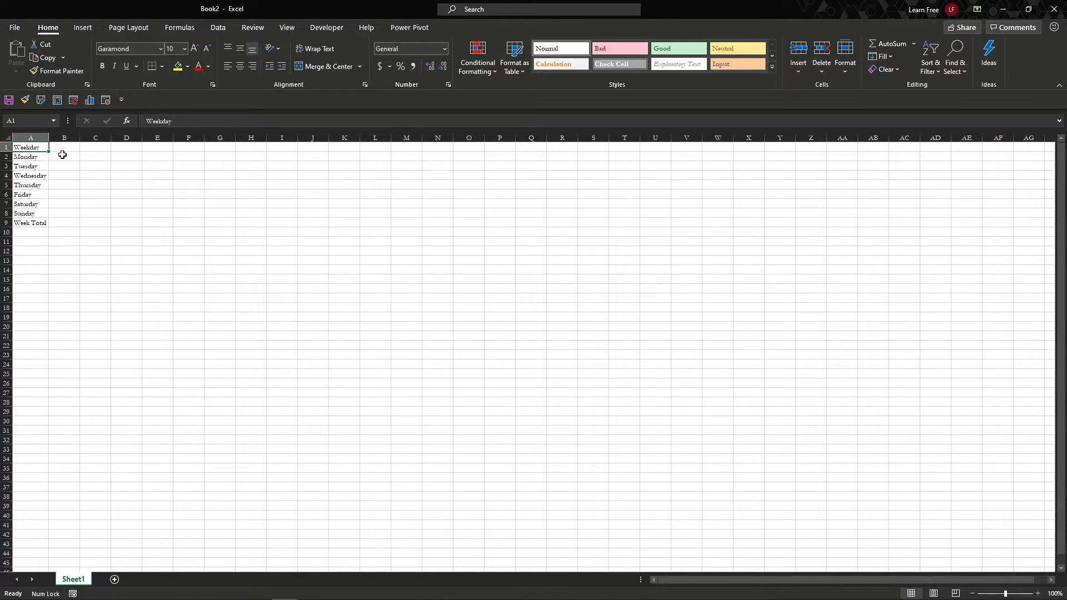
{"action": "left_click", "coordinate": [103, 67]}
{"action": "left_click", "coordinate": [84, 147]}
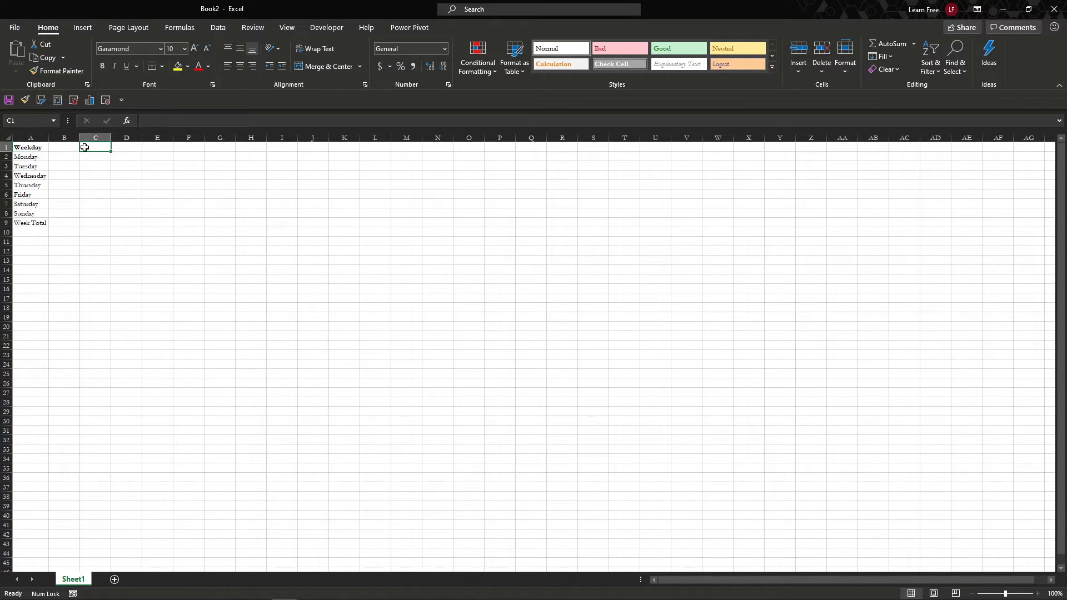
Step: Copy the Weekday heading from A1 and paste it into E1, E5 and E9
{"action": "left_click", "coordinate": [48, 148]}
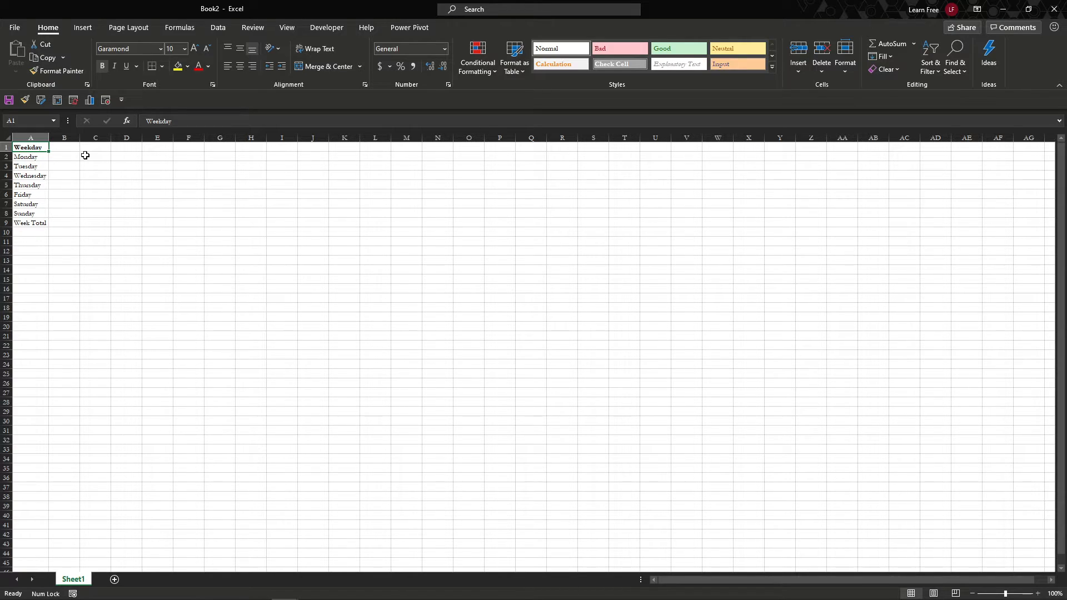
{"action": "left_click", "coordinate": [49, 59]}
{"action": "left_click", "coordinate": [147, 144]}
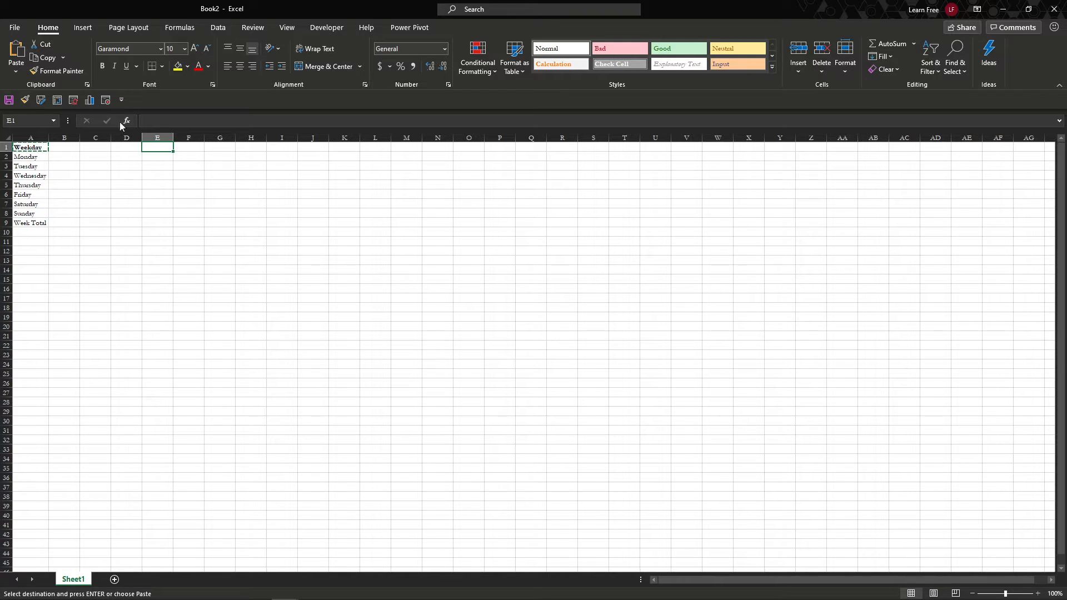
{"action": "left_click", "coordinate": [17, 51]}
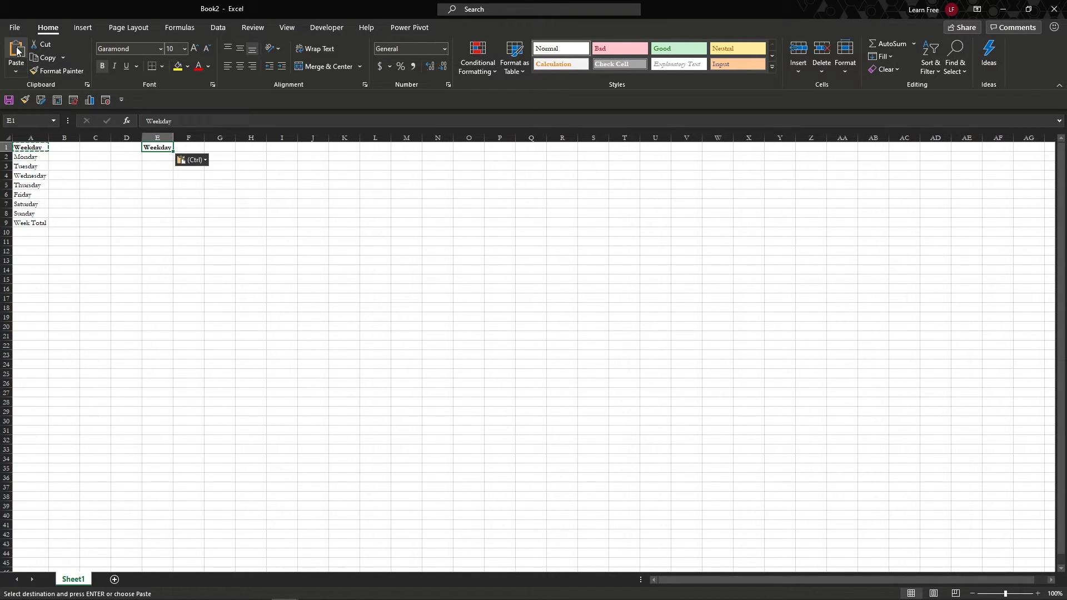
{"action": "left_click", "coordinate": [150, 186]}
{"action": "left_click", "coordinate": [16, 51]}
{"action": "left_click", "coordinate": [153, 223]}
{"action": "left_click", "coordinate": [15, 51]}
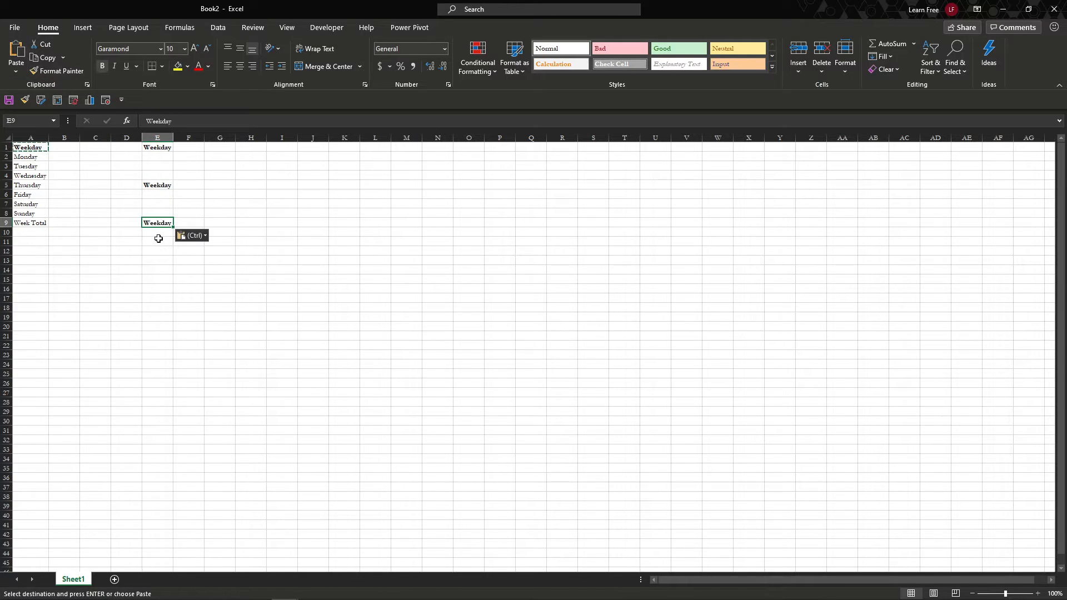
Step: Delete the pasted headings from E1:E9
{"action": "key", "text": "ctrl+shift+Up"}
{"action": "key", "text": "ctrl+shift+Up"}
{"action": "key", "text": "Delete"}
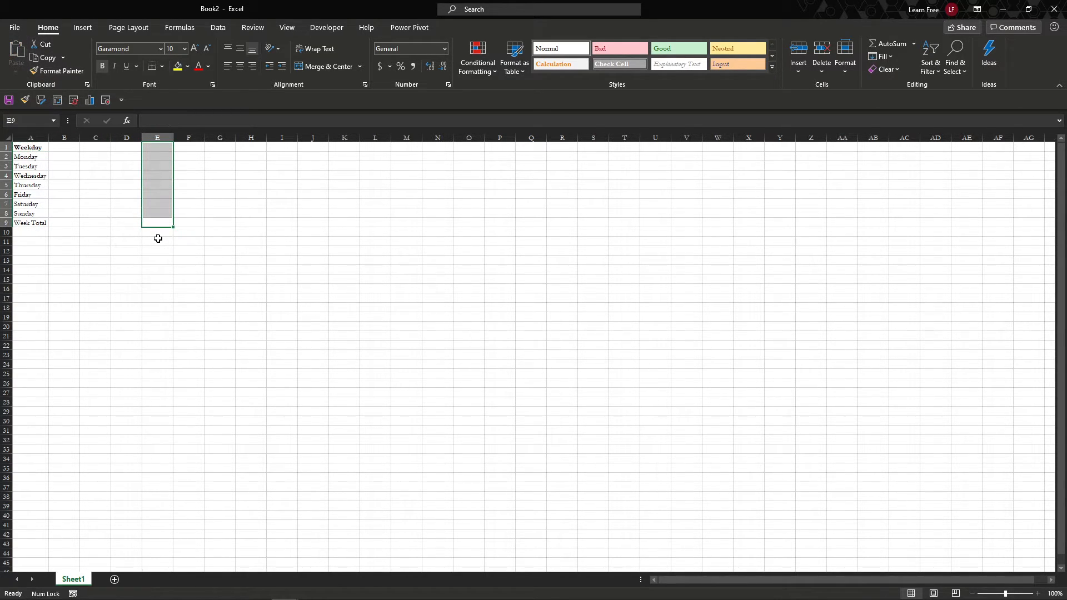
Step: Enter the heading Phone Calls in B1 and autofit column B to it
{"action": "key", "text": "ctrl+Home"}
{"action": "key", "text": "Right"}
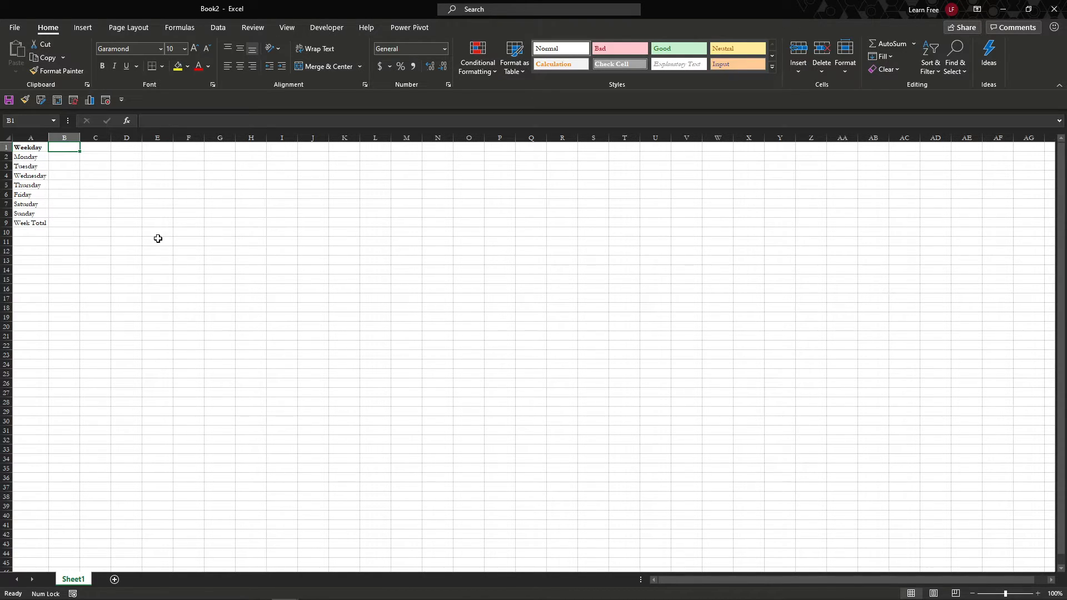
{"action": "type", "text": "Phone "}
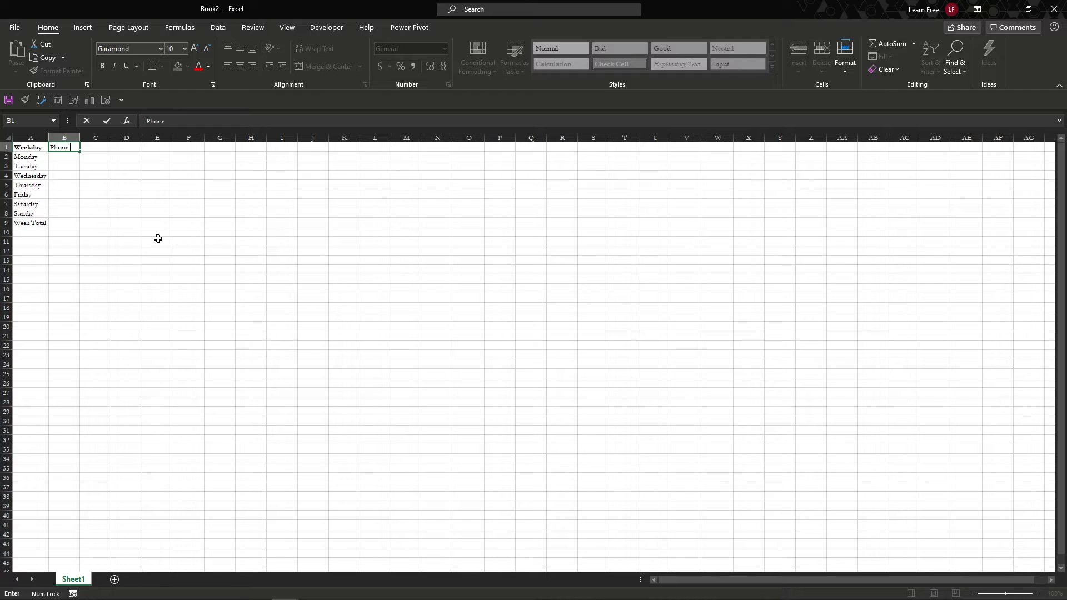
{"action": "type", "text": "Calls"}
{"action": "key", "text": "Return"}
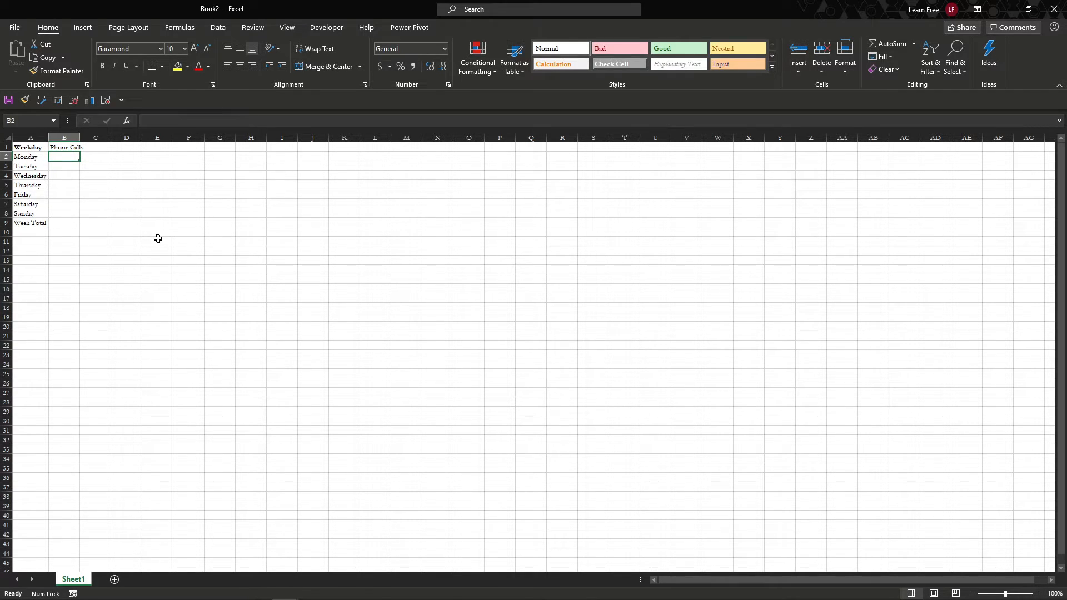
{"action": "double_click", "coordinate": [80, 138]}
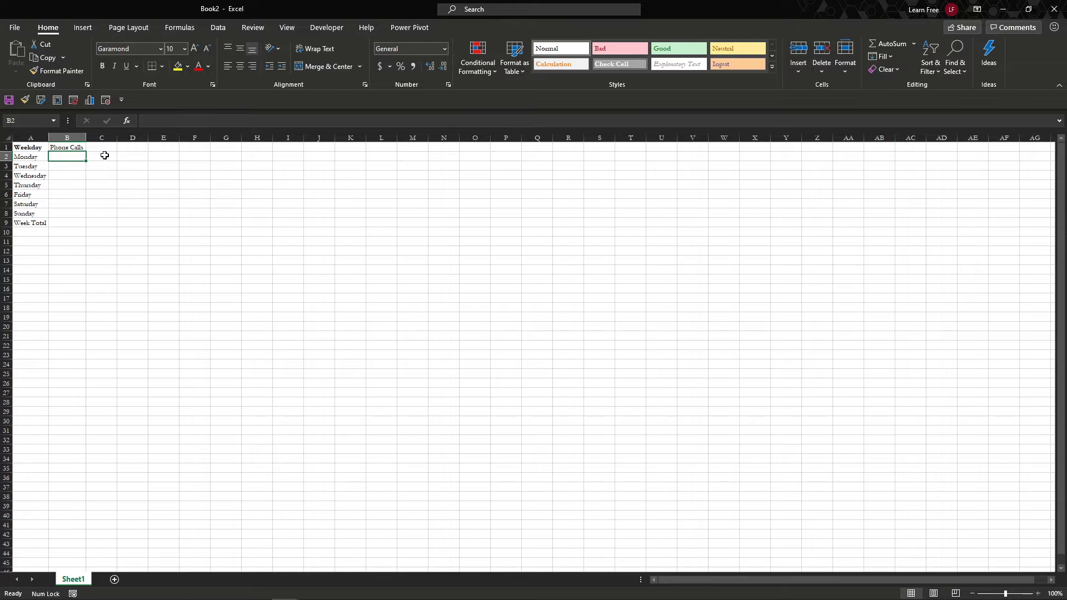
Step: Fill in the phone calls for Monday to Friday in B2:B6 with 7, 5, 2, 0 and 0
{"action": "type", "text": "7"}
{"action": "key", "text": "Return"}
{"action": "type", "text": "5"}
{"action": "key", "text": "Return"}
{"action": "type", "text": "2"}
{"action": "key", "text": "Return"}
{"action": "type", "text": "0"}
{"action": "key", "text": "Return"}
{"action": "type", "text": "0"}
{"action": "key", "text": "Return"}
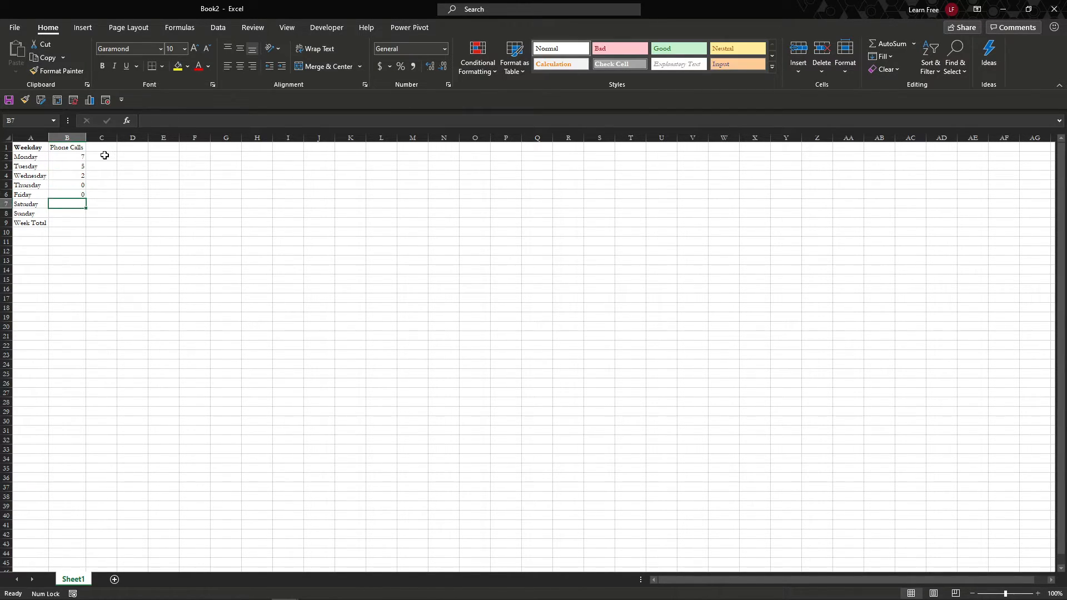
Step: Enter 3 for Saturday in B7, change Friday's value in B6 to 9, and enter 0 for Sunday in B8
{"action": "type", "text": "3"}
{"action": "key", "text": "Return"}
{"action": "key", "text": "Up"}
{"action": "key", "text": "Up"}
{"action": "type", "text": "9"}
{"action": "key", "text": "Return"}
{"action": "key", "text": "Return"}
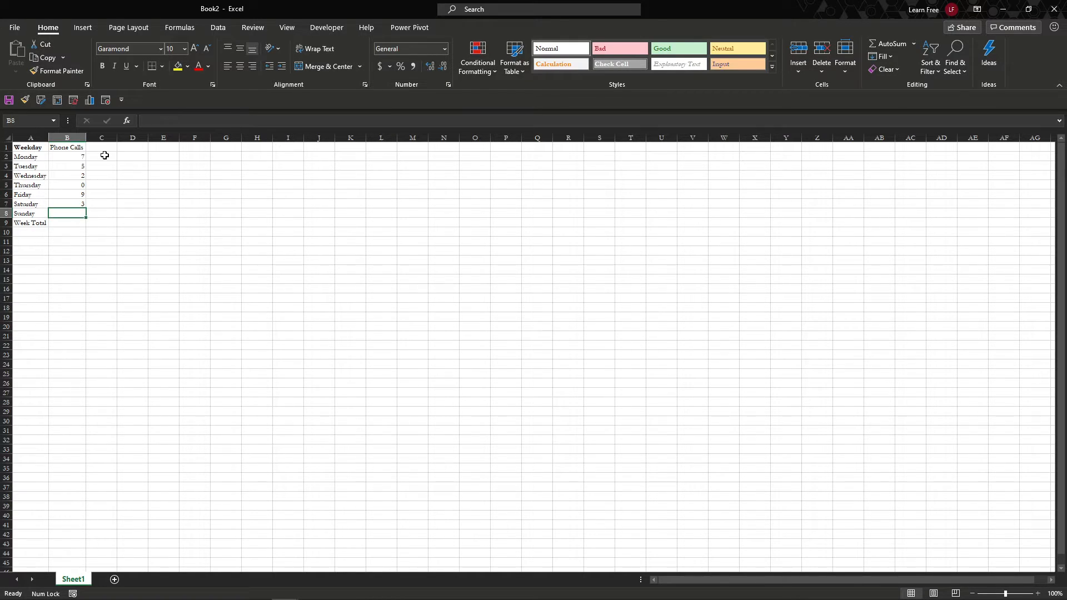
{"action": "type", "text": "0"}
{"action": "key", "text": "Return"}
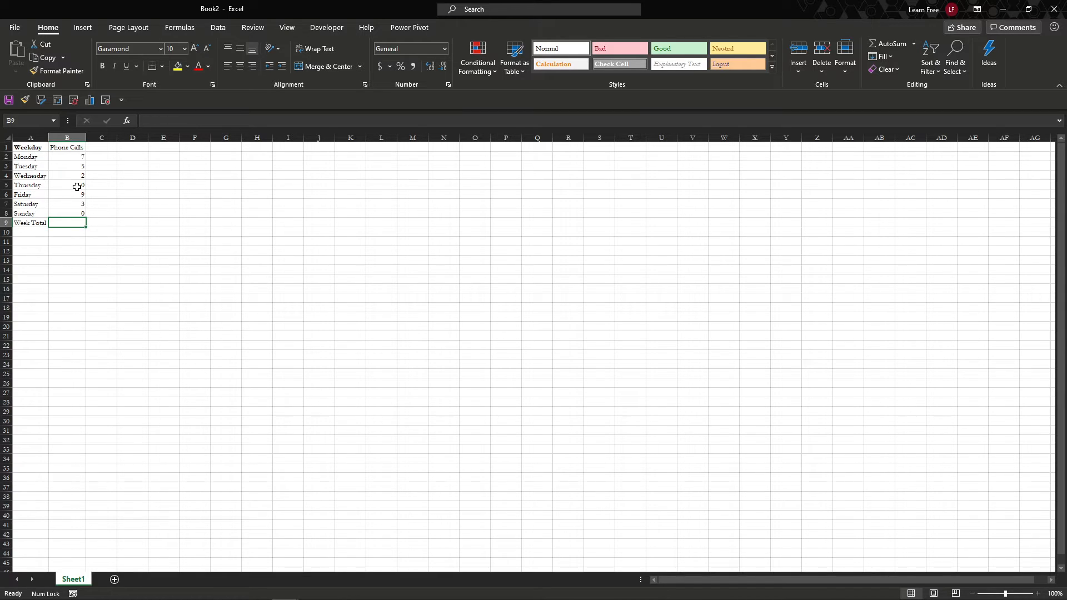
Step: Total the phone calls in B9 with AutoSum, trying H2:H8 as the range before reselecting B2:B8
{"action": "left_click", "coordinate": [71, 157]}
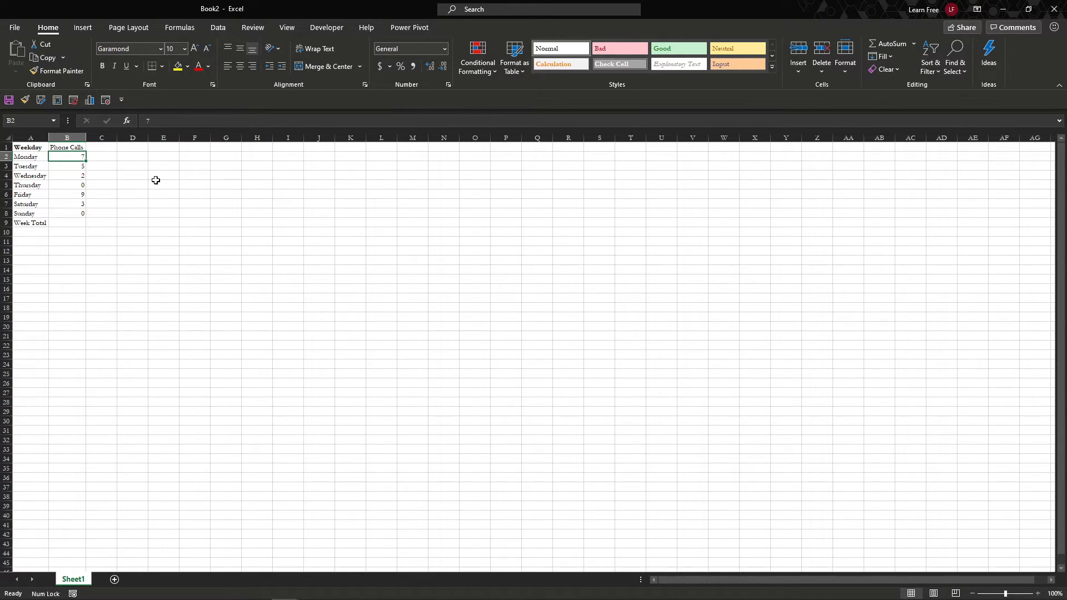
{"action": "left_click", "coordinate": [73, 224]}
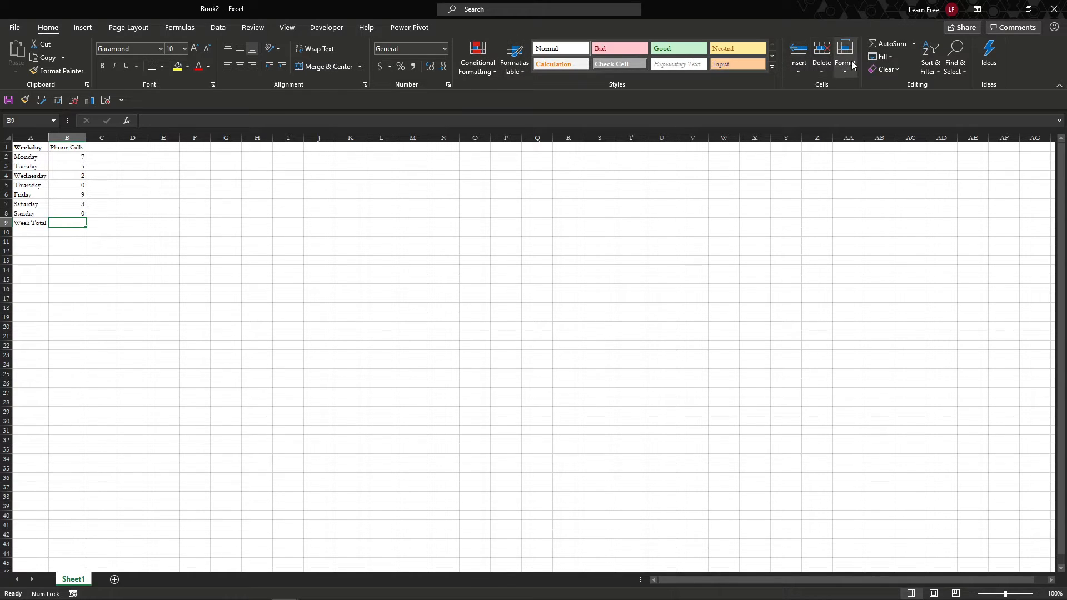
{"action": "left_click", "coordinate": [893, 44]}
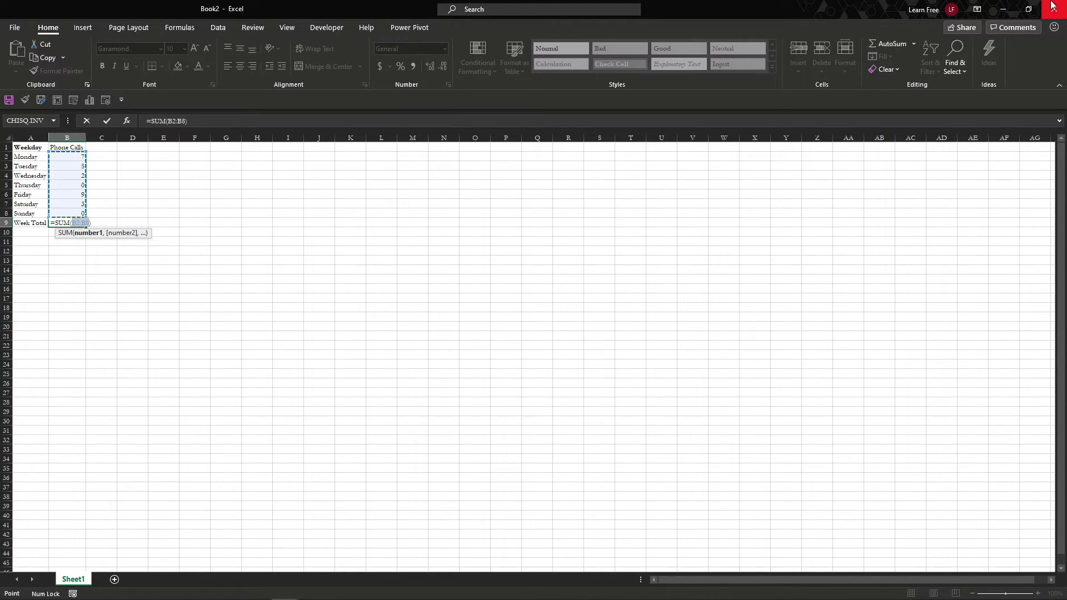
{"action": "left_click_drag", "start_coordinate": [71, 157], "coordinate": [72, 195]}
{"action": "left_click_drag", "start_coordinate": [254, 157], "coordinate": [251, 217]}
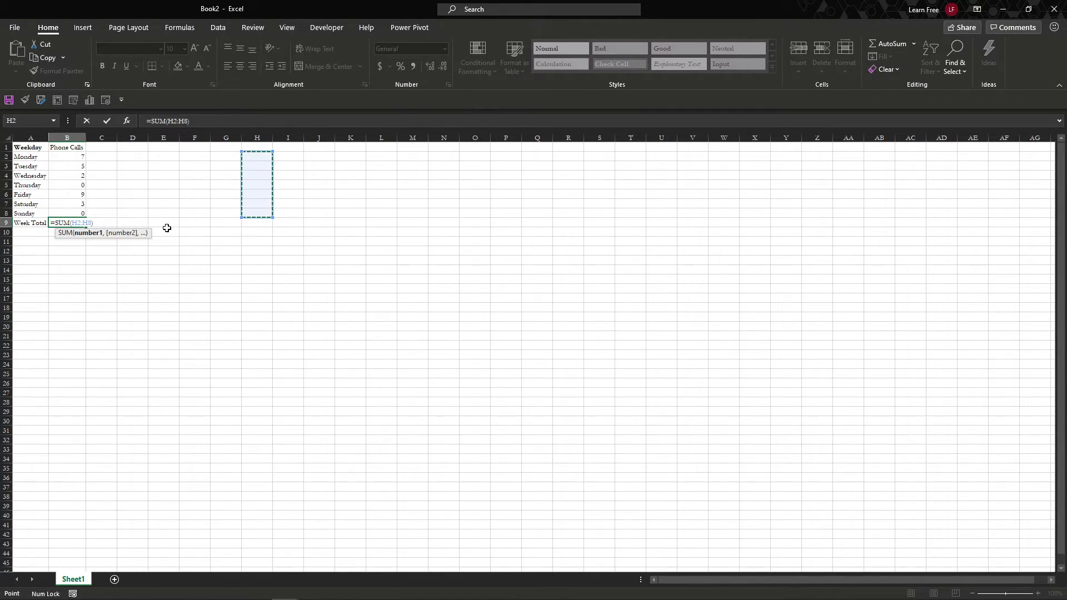
{"action": "left_click_drag", "start_coordinate": [84, 157], "coordinate": [78, 212]}
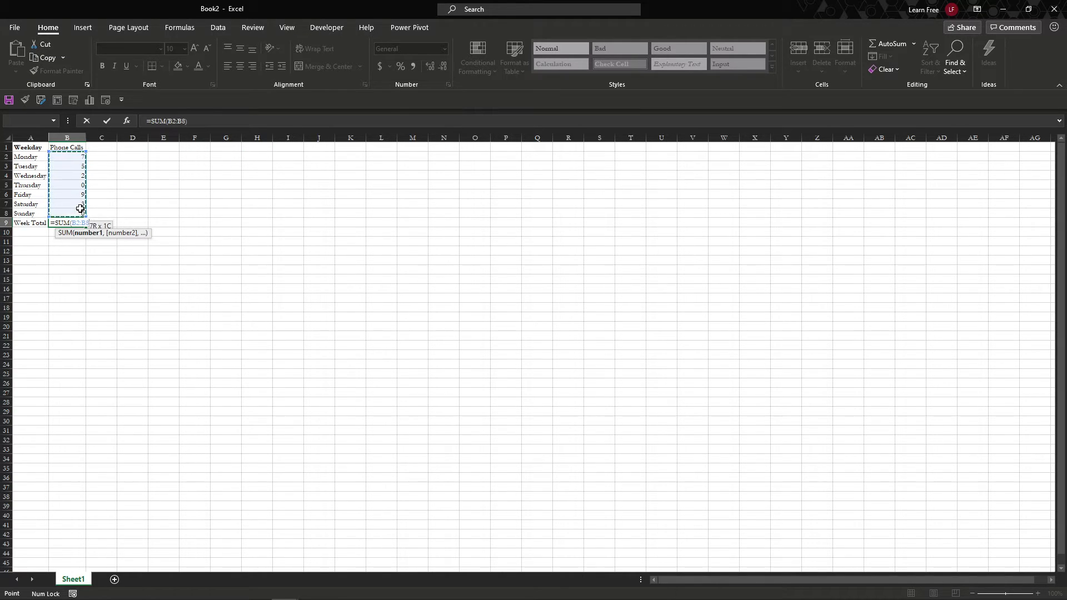
{"action": "key", "text": "Return"}
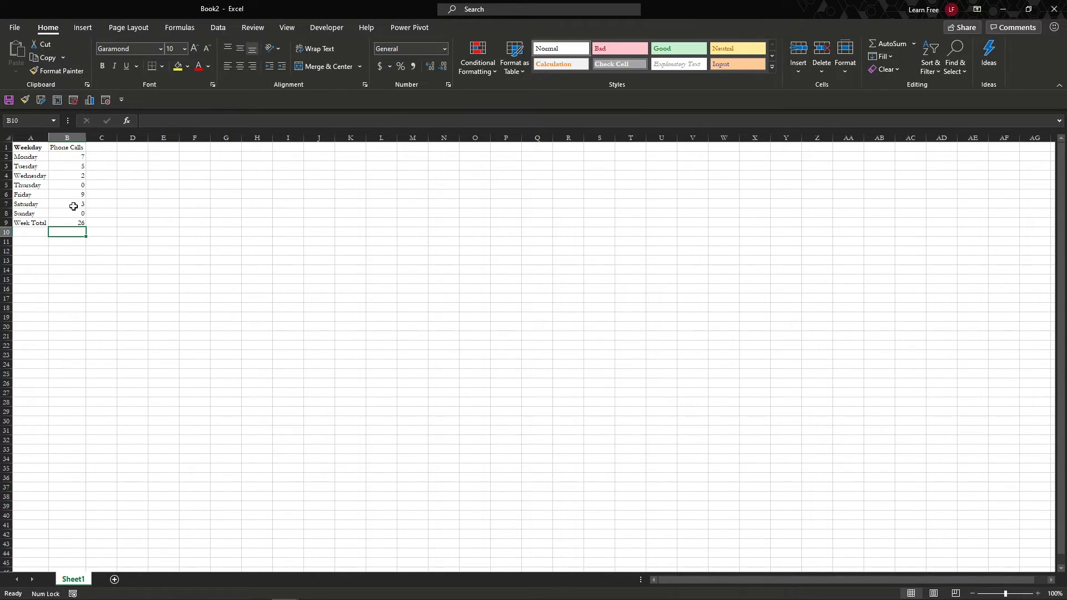
Step: Enter the heading Calls Missed in C1, correcting the capitalisation
{"action": "left_click", "coordinate": [103, 157]}
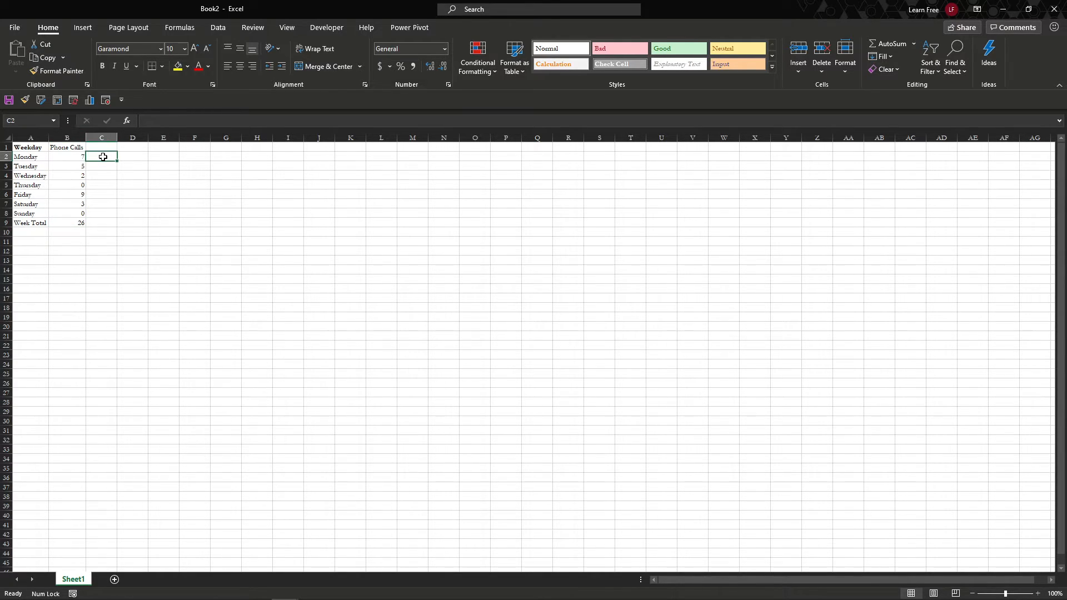
{"action": "key", "text": "Up"}
{"action": "type", "text": "CAl"}
{"action": "key", "text": "Caps_Lock"}
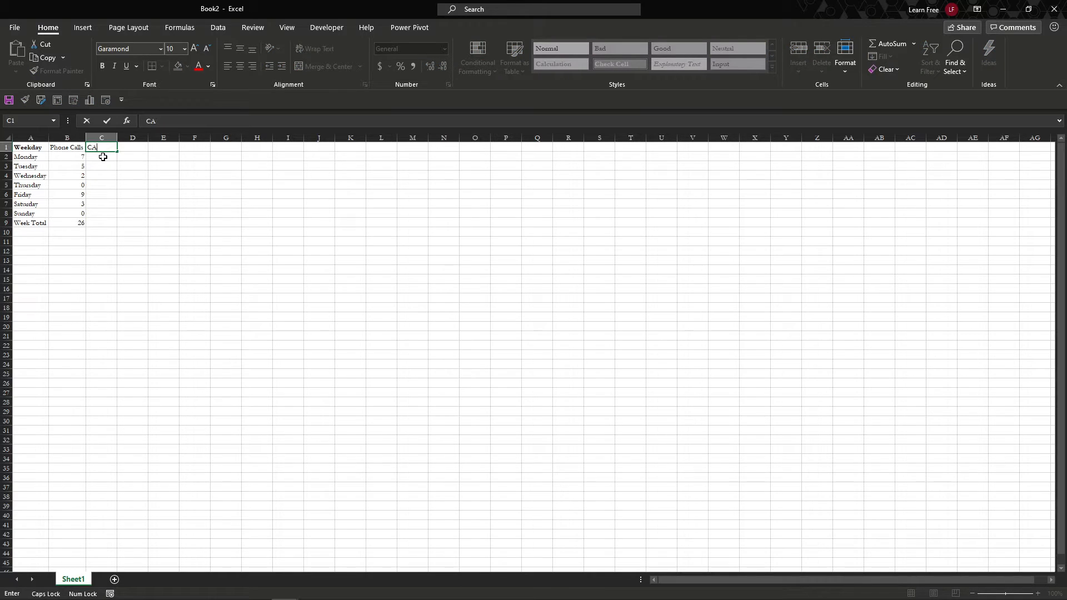
{"action": "type", "text": "L"}
{"action": "key", "text": "Caps_Lock"}
{"action": "key", "text": "BackSpace"}
{"action": "key", "text": "BackSpace"}
{"action": "key", "text": "BackSpace"}
{"action": "type", "text": "alls Missed"}
{"action": "key", "text": "Return"}
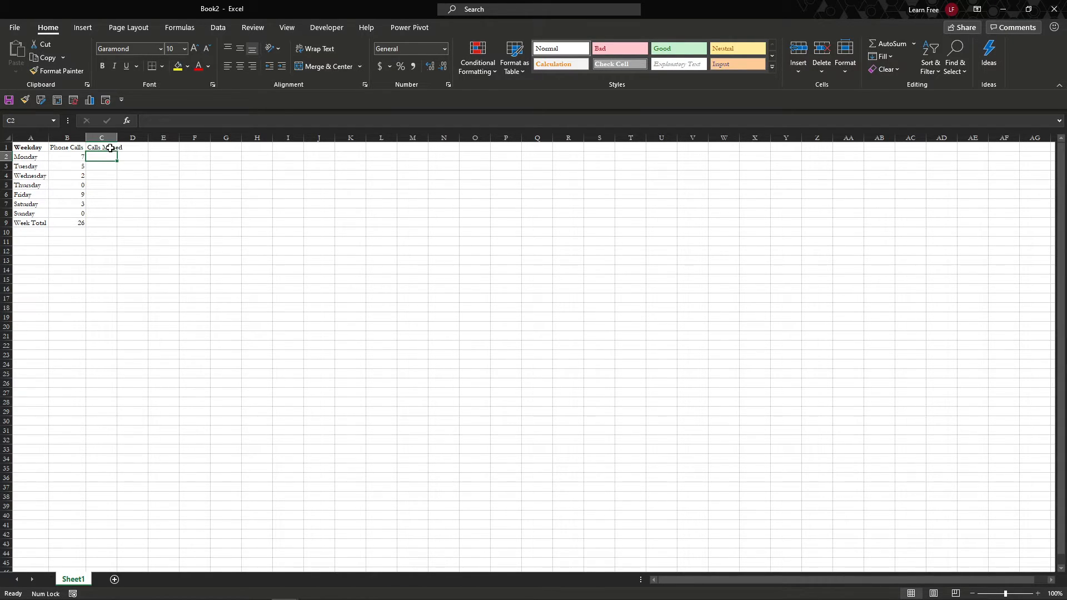
Step: Fit column C to its heading and enter the calls missed for Monday to Sunday in C2:C8 as 5, 3, 1, 0, 4, 2 and 0
{"action": "double_click", "coordinate": [117, 139]}
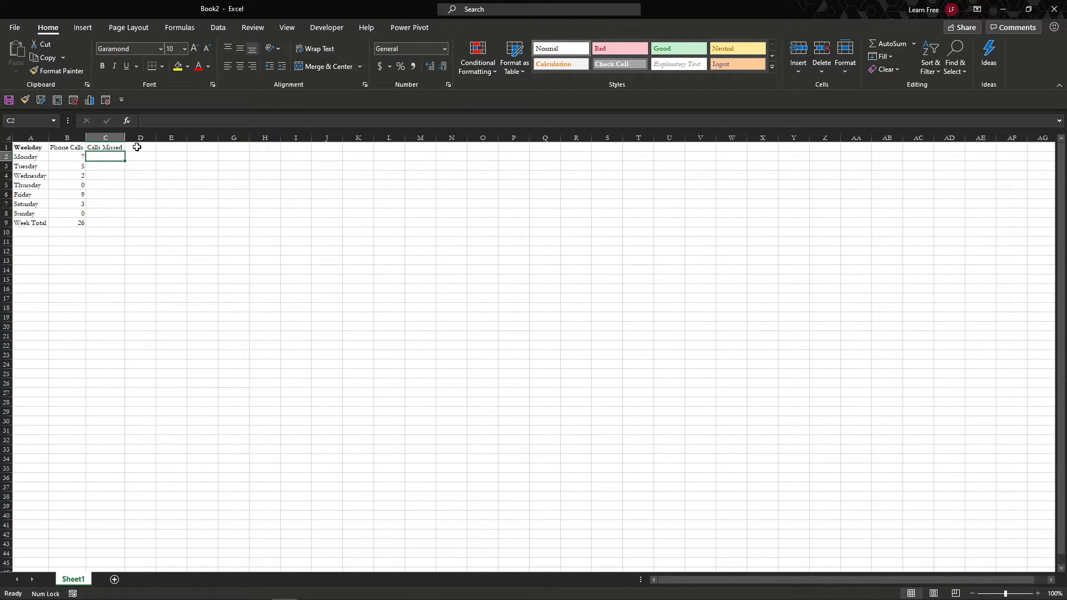
{"action": "type", "text": "5"}
{"action": "key", "text": "Return"}
{"action": "type", "text": "3"}
{"action": "key", "text": "Return"}
{"action": "type", "text": "1"}
{"action": "key", "text": "Return"}
{"action": "type", "text": "0"}
{"action": "key", "text": "Return"}
{"action": "type", "text": "4"}
{"action": "key", "text": "Return"}
{"action": "type", "text": "2"}
{"action": "key", "text": "Return"}
{"action": "type", "text": "0"}
{"action": "key", "text": "Return"}
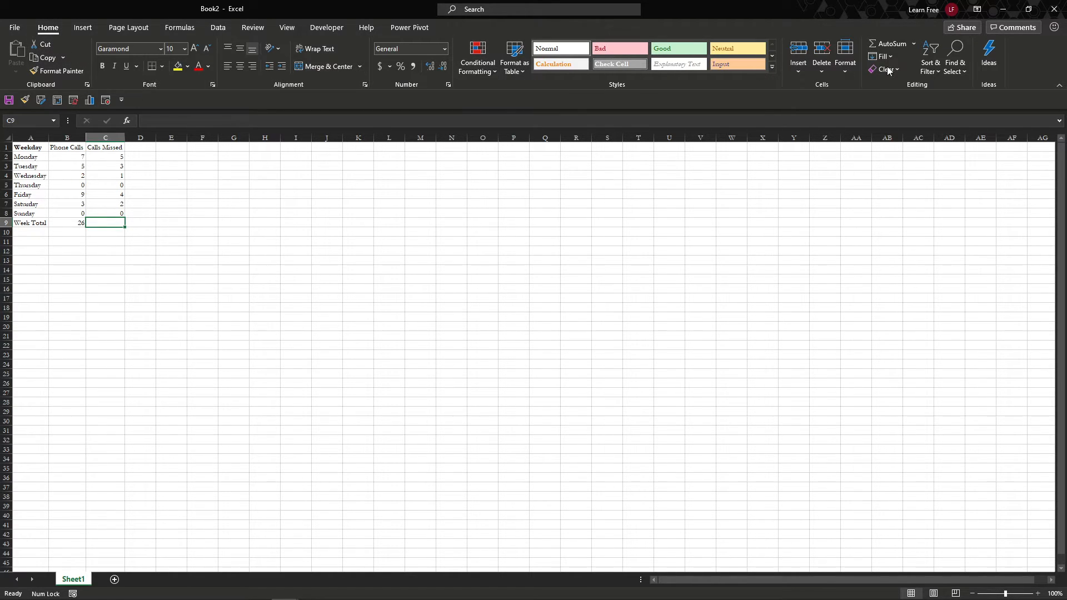
Step: Total the calls missed in C9 with AutoSum over C2:C8
{"action": "left_click", "coordinate": [891, 46]}
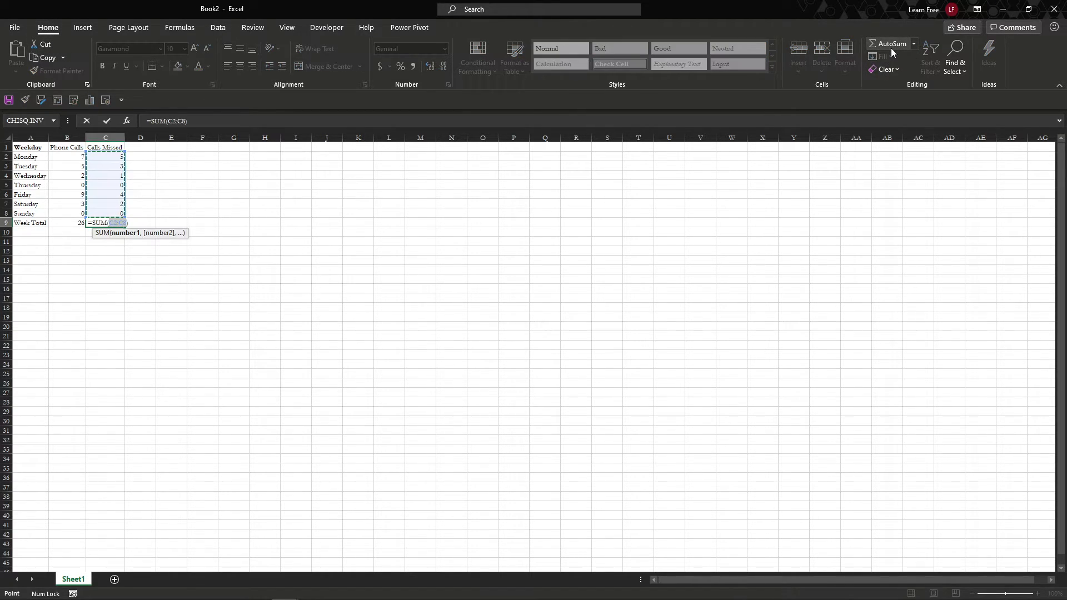
{"action": "key", "text": "Return"}
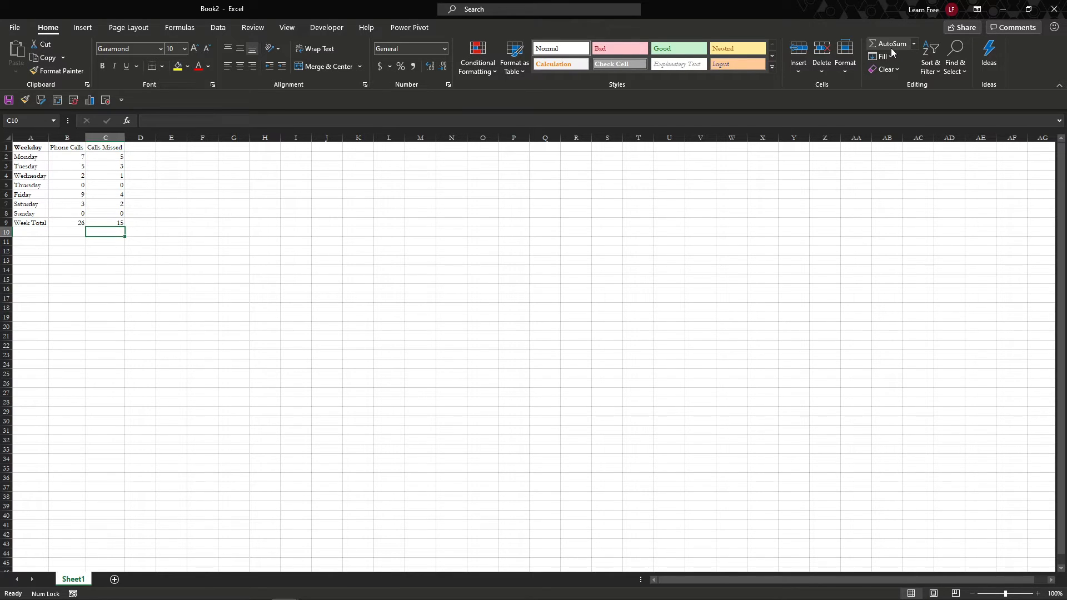
Step: Enter the heading Calls Answered in D1 and fit column D to its width
{"action": "left_click", "coordinate": [145, 147]}
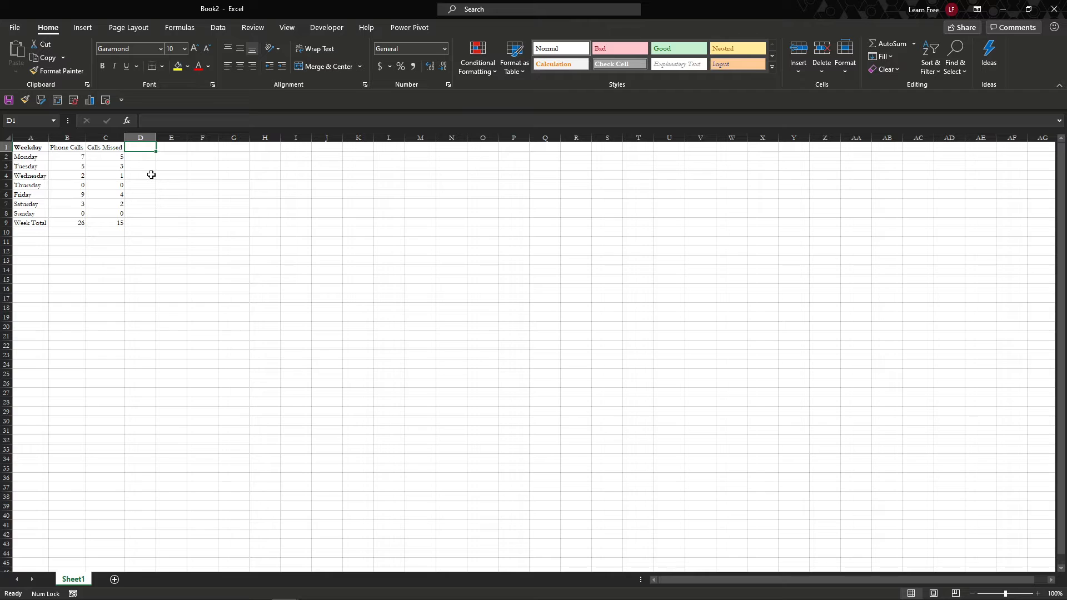
{"action": "type", "text": "Calls A"}
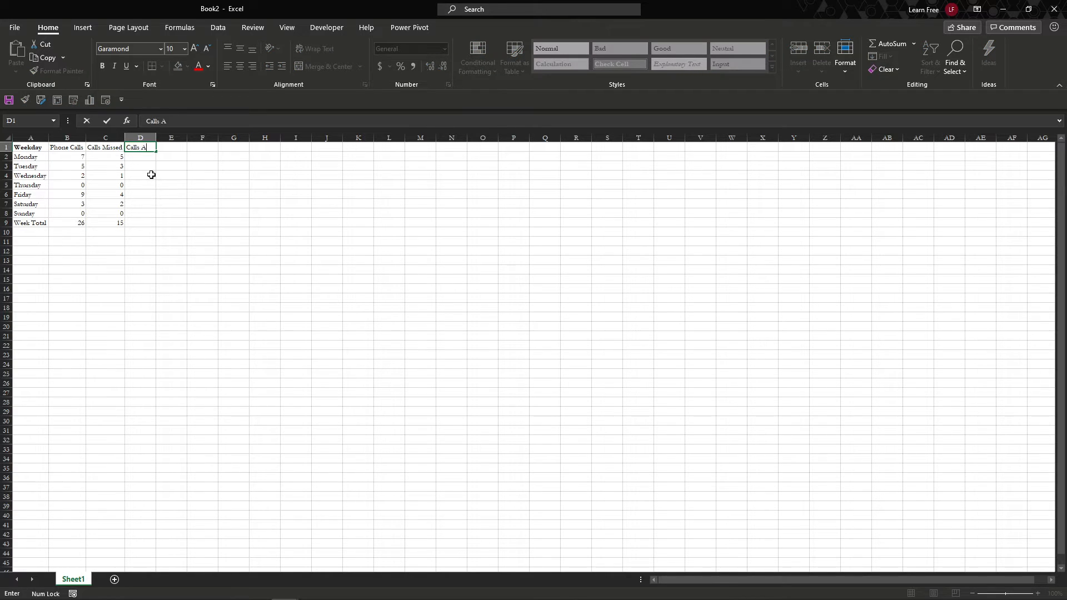
{"action": "type", "text": "nswwered"}
{"action": "key", "text": "Return"}
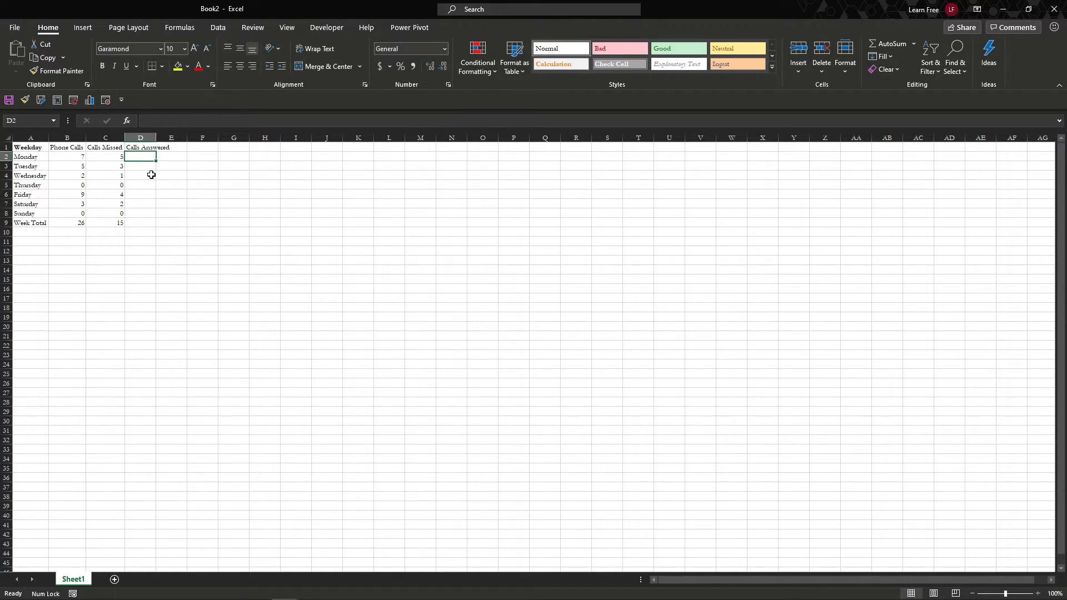
{"action": "double_click", "coordinate": [157, 137]}
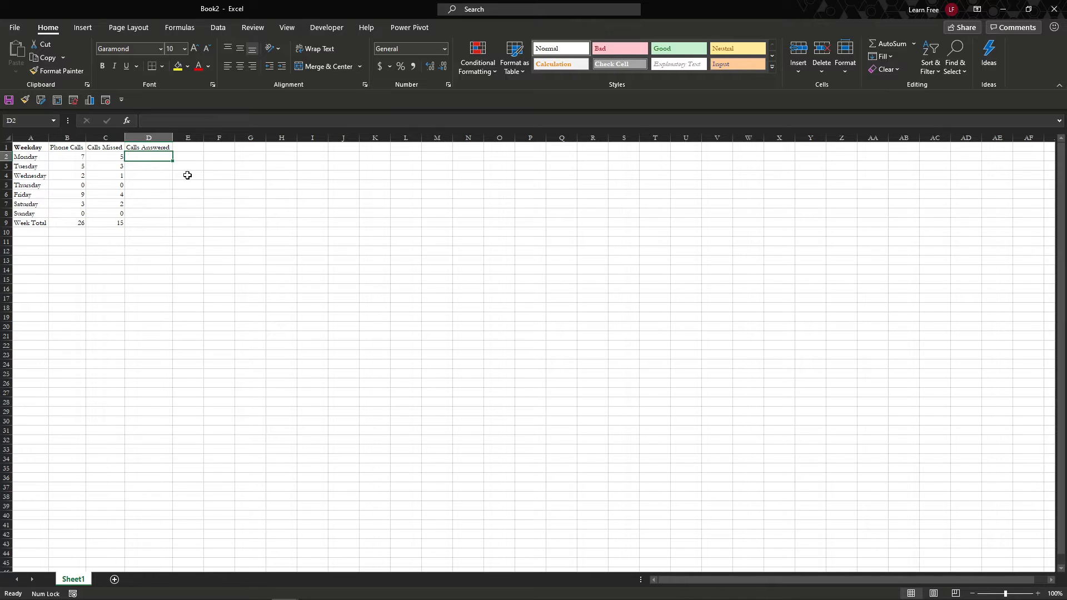
Step: Calculate Monday's calls answered in D2 with the formula =B2-C2
{"action": "type", "text": "="}
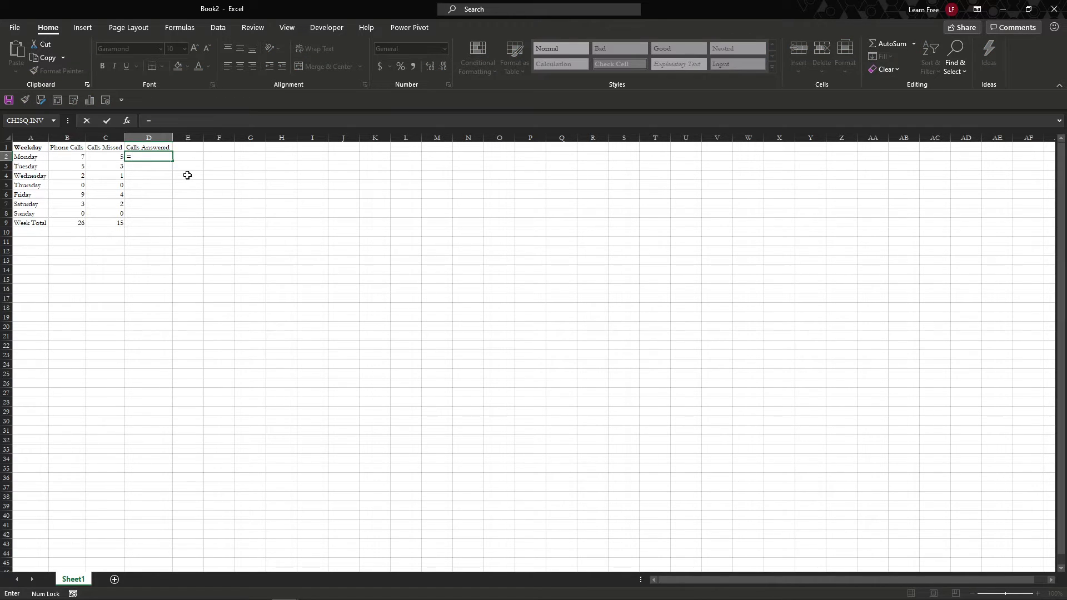
{"action": "left_click", "coordinate": [57, 158]}
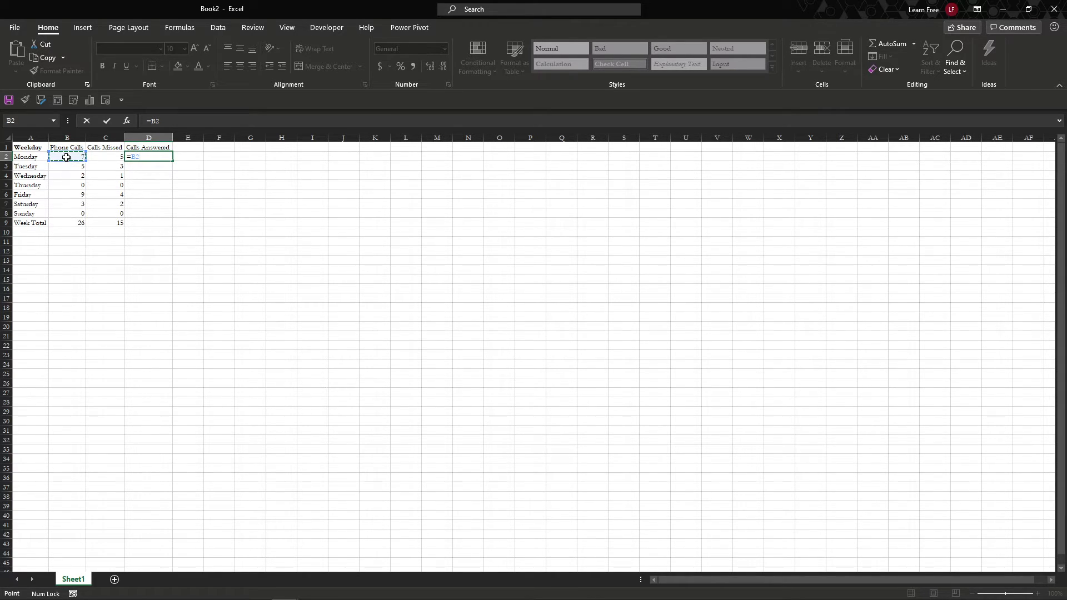
{"action": "type", "text": "-"}
{"action": "left_click", "coordinate": [105, 158]}
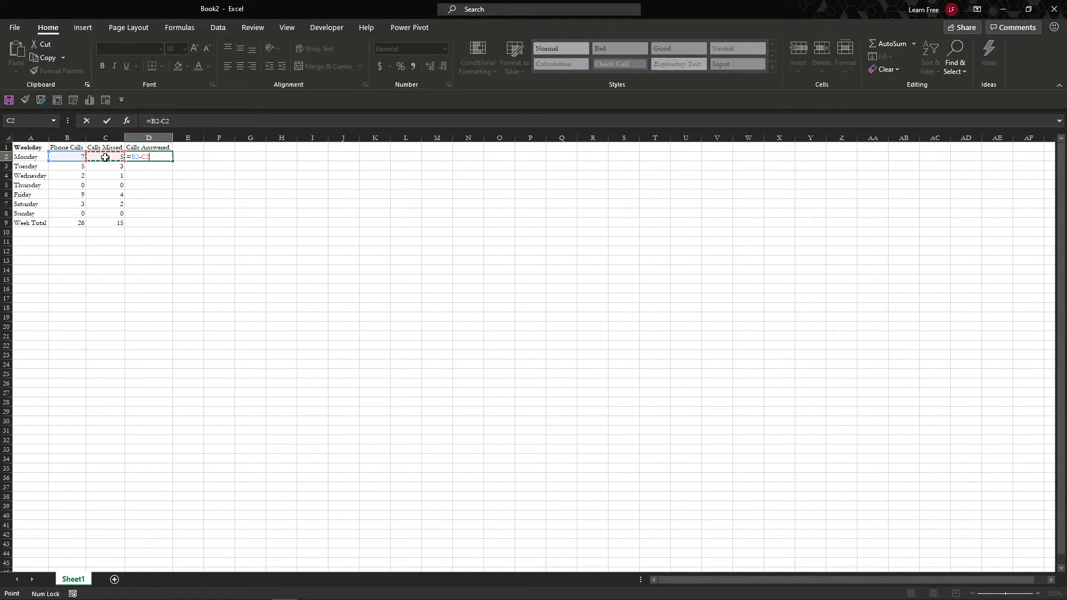
{"action": "key", "text": "Return"}
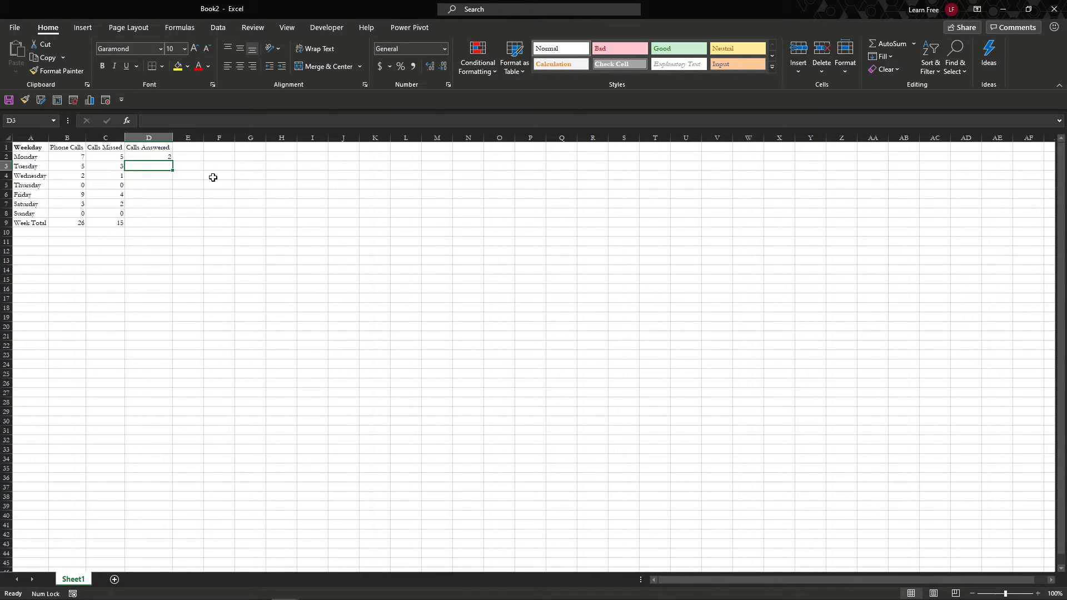
Step: Check the formula in D2 and change Monday's calls missed in C2 to 3
{"action": "left_click", "coordinate": [161, 155]}
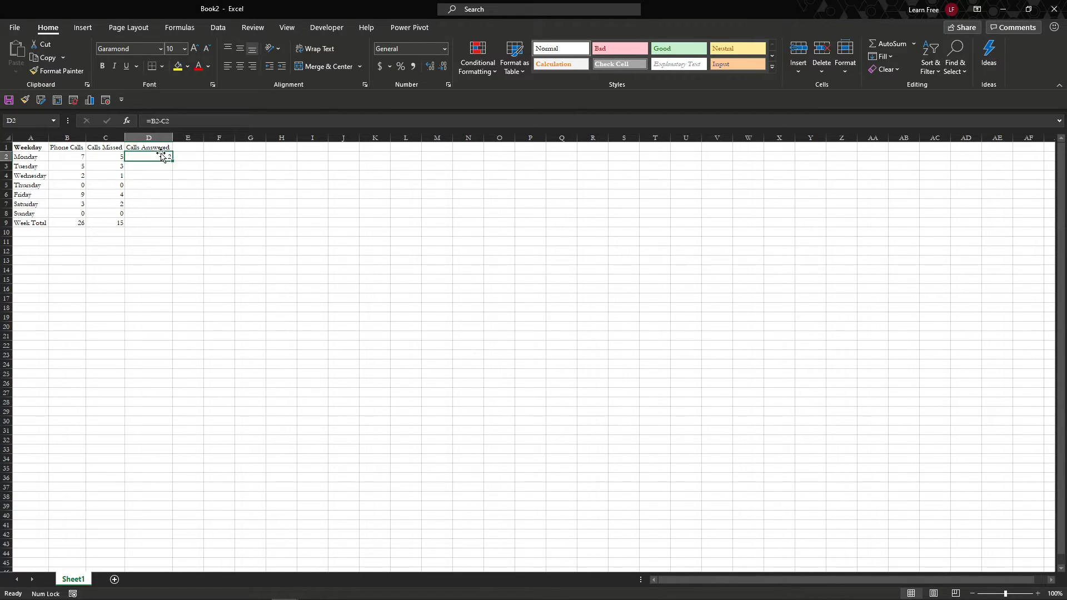
{"action": "left_click", "coordinate": [103, 159]}
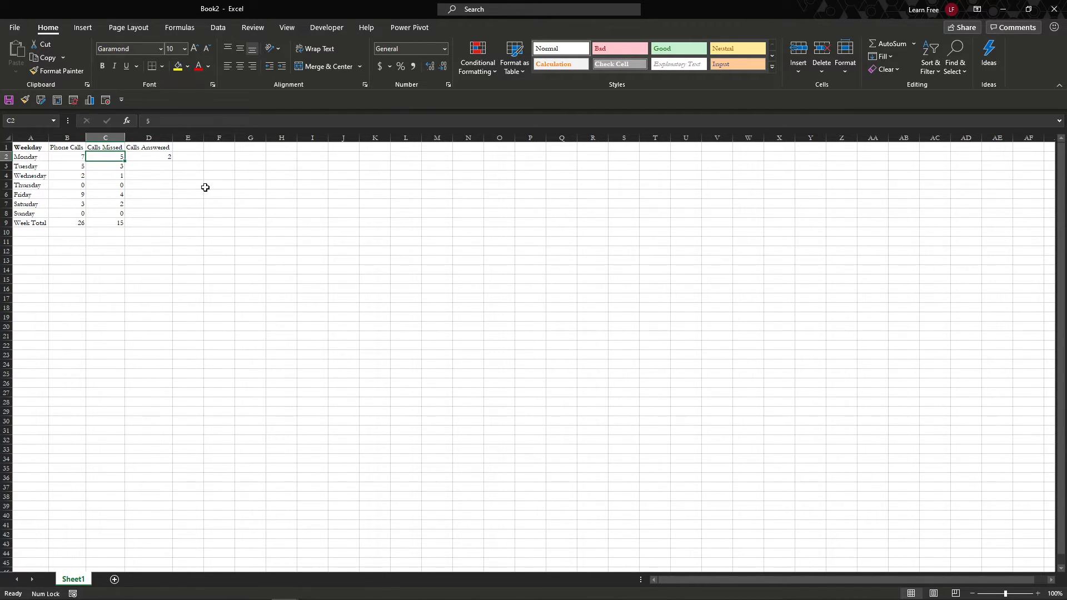
{"action": "key", "text": "Right"}
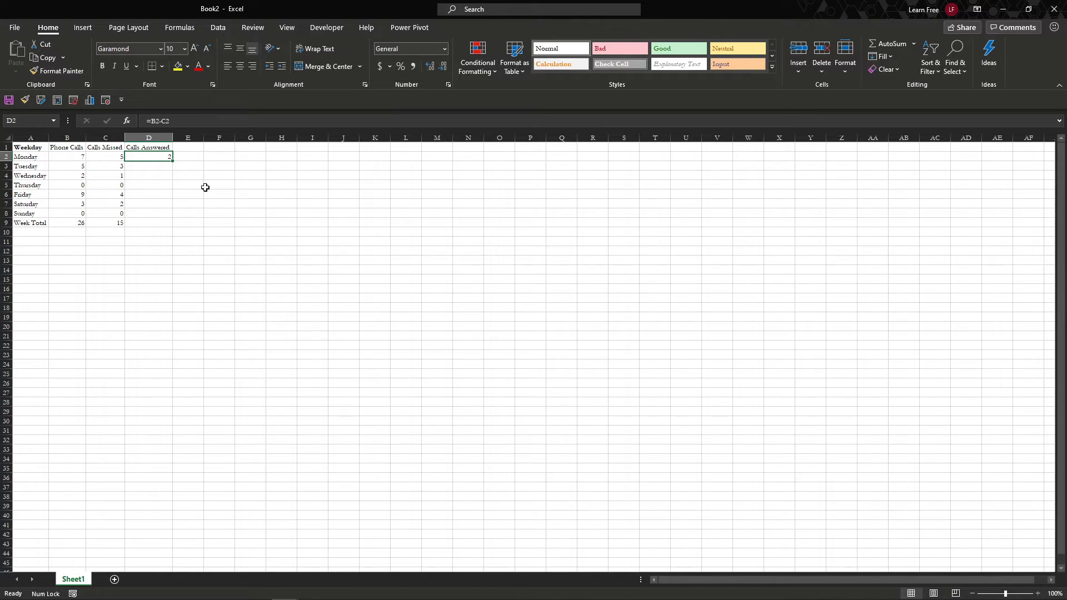
{"action": "key", "text": "Left"}
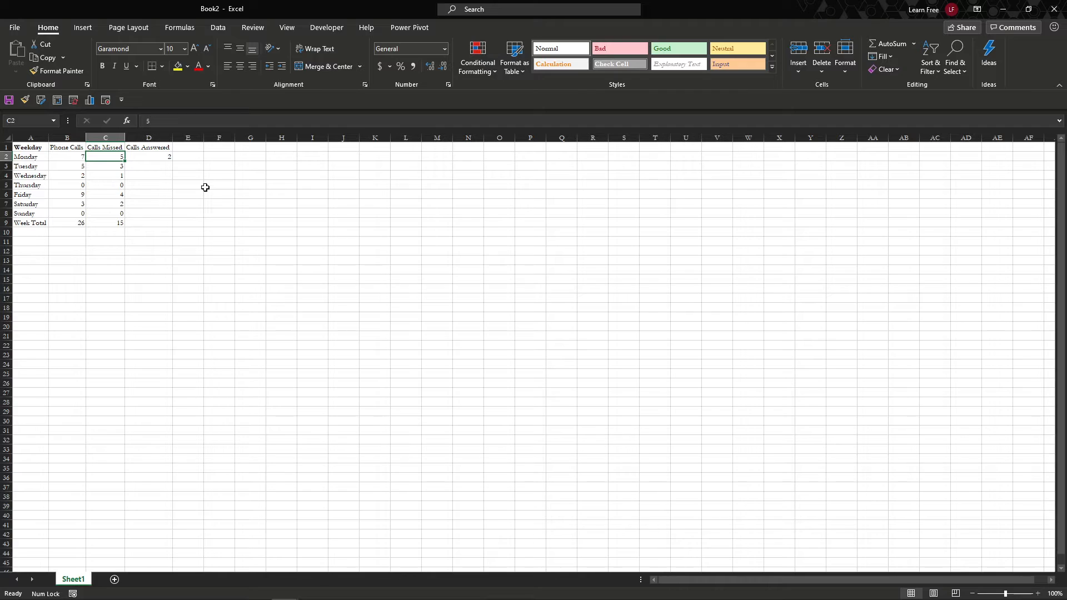
{"action": "type", "text": "3"}
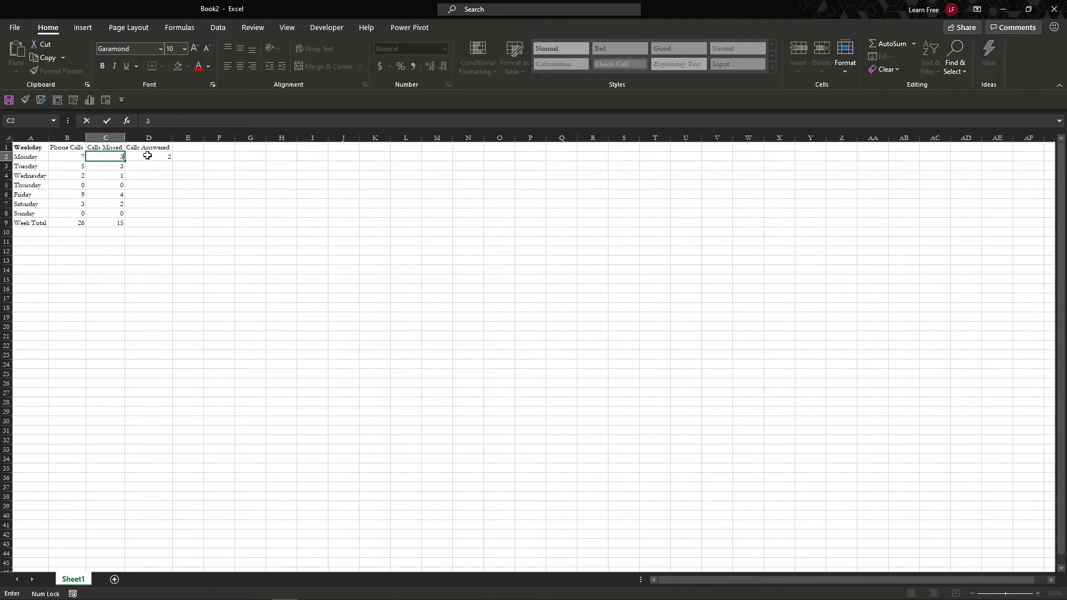
{"action": "key", "text": "Return"}
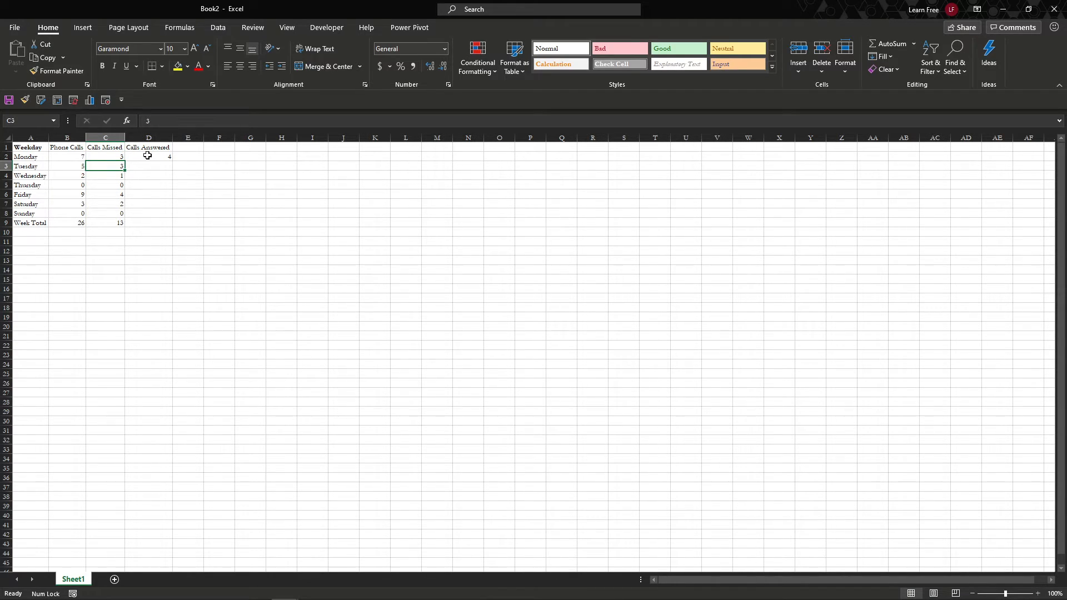
Step: Inspect the range used by the calls missed week total formula in C9
{"action": "key", "text": "ctrl+Down"}
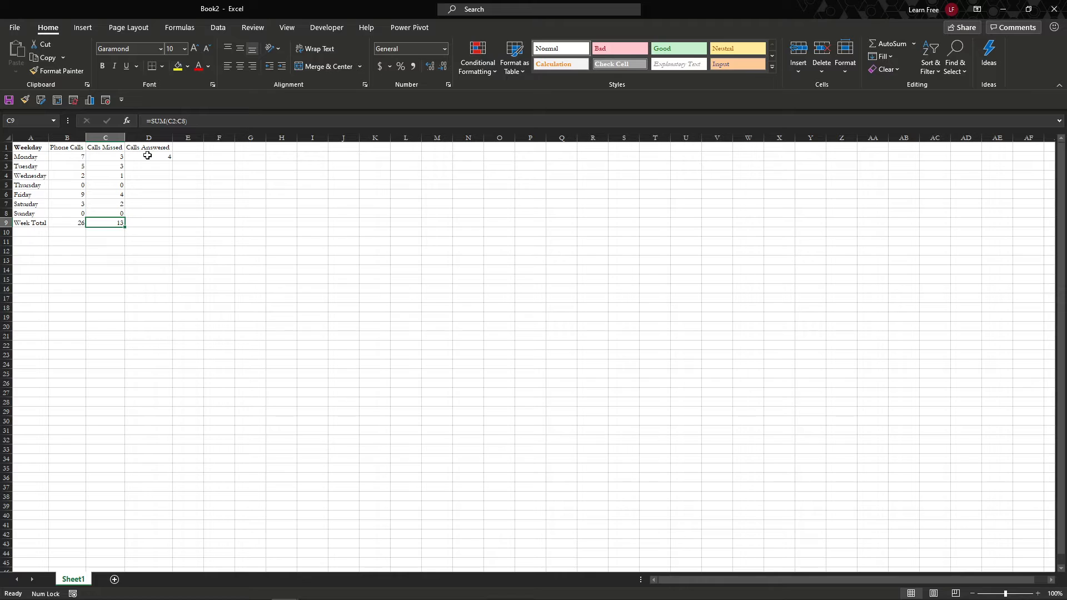
{"action": "key", "text": "F2"}
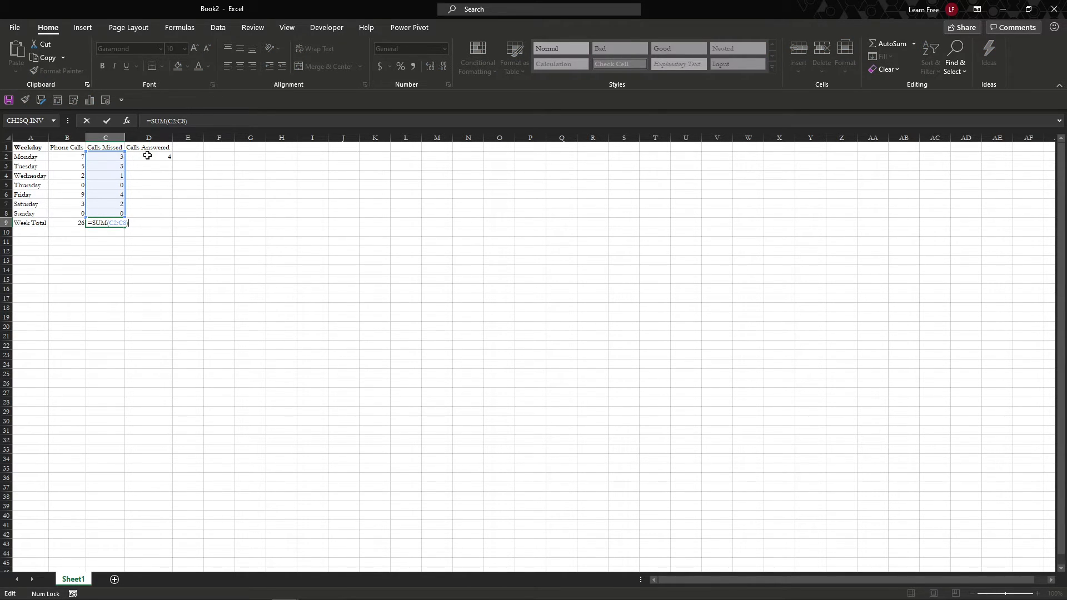
{"action": "key", "text": "Escape"}
Step: Change Monday's calls missed in C2 to 1
{"action": "key", "text": "Up"}
{"action": "key", "text": "Up"}
{"action": "key", "text": "Up"}
{"action": "key", "text": "Up"}
{"action": "key", "text": "Up"}
{"action": "key", "text": "Up"}
{"action": "key", "text": "Up"}
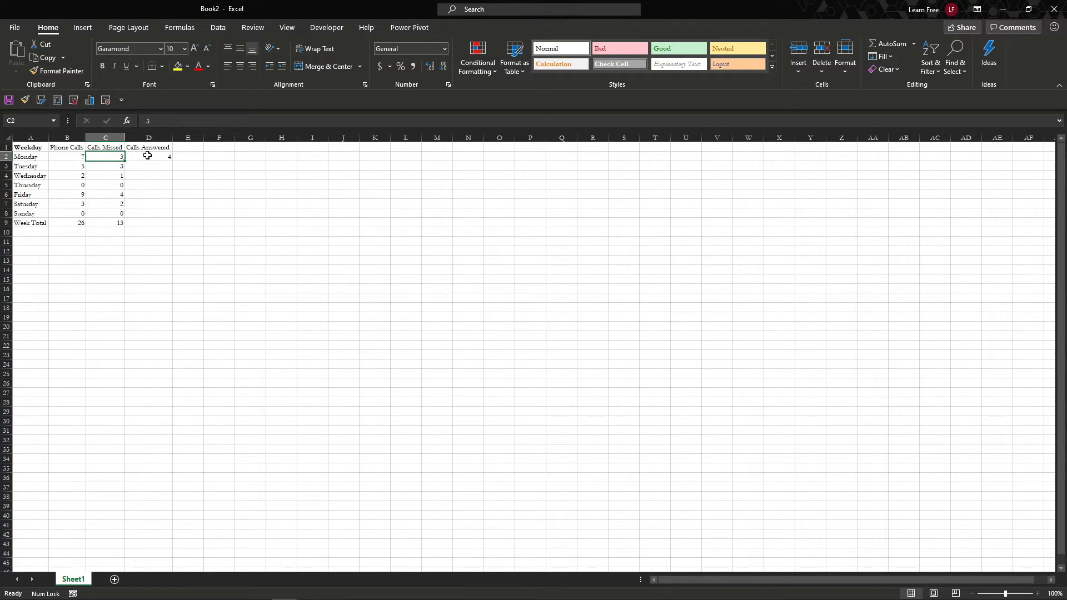
{"action": "type", "text": "1"}
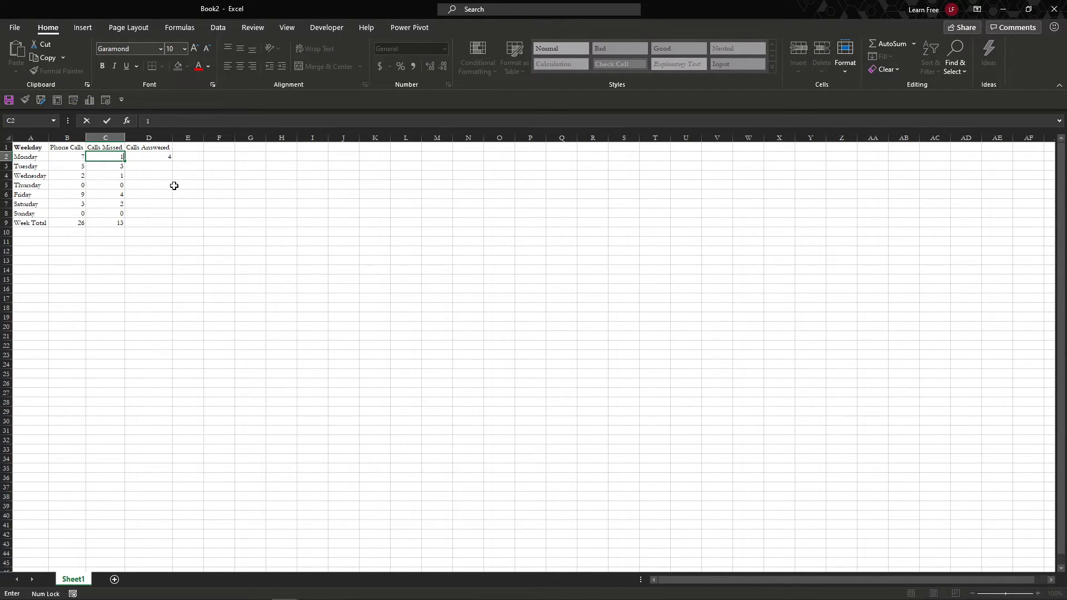
{"action": "key", "text": "Return"}
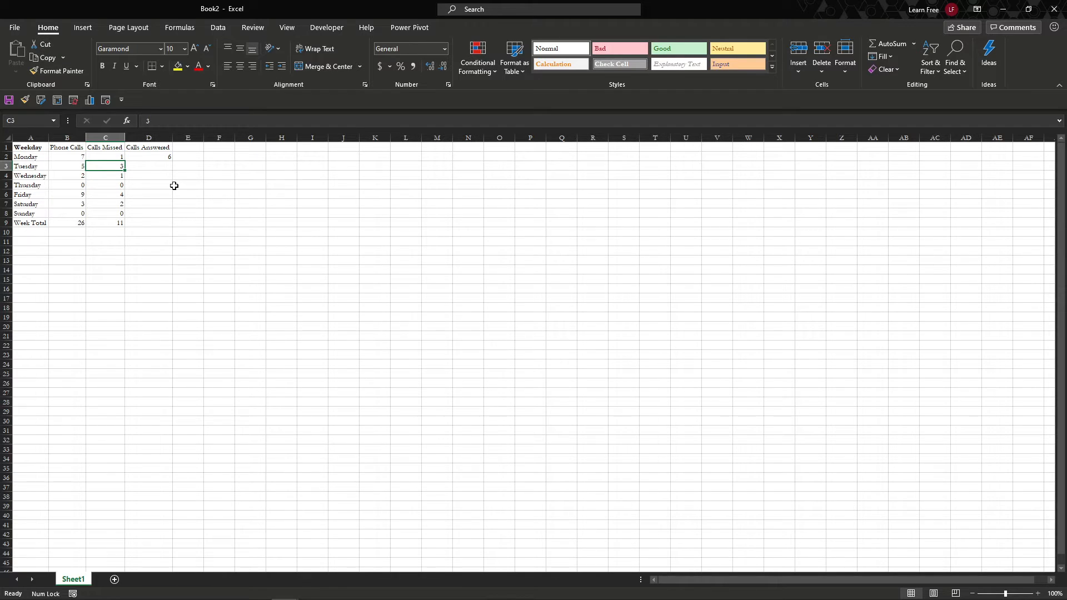
Step: Copy the calls answered formula from D2 and paste it into D3, into D4, and over the whole range D3:D8
{"action": "key", "text": "Up"}
{"action": "key", "text": "Right"}
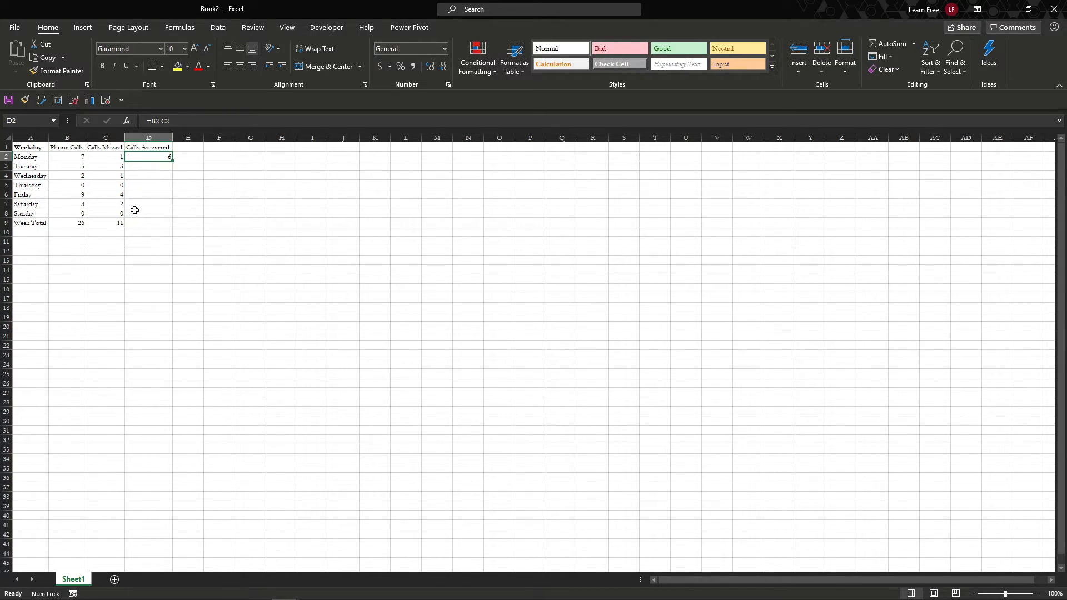
{"action": "left_click", "coordinate": [47, 58]}
{"action": "left_click", "coordinate": [149, 165]}
{"action": "left_click", "coordinate": [16, 51]}
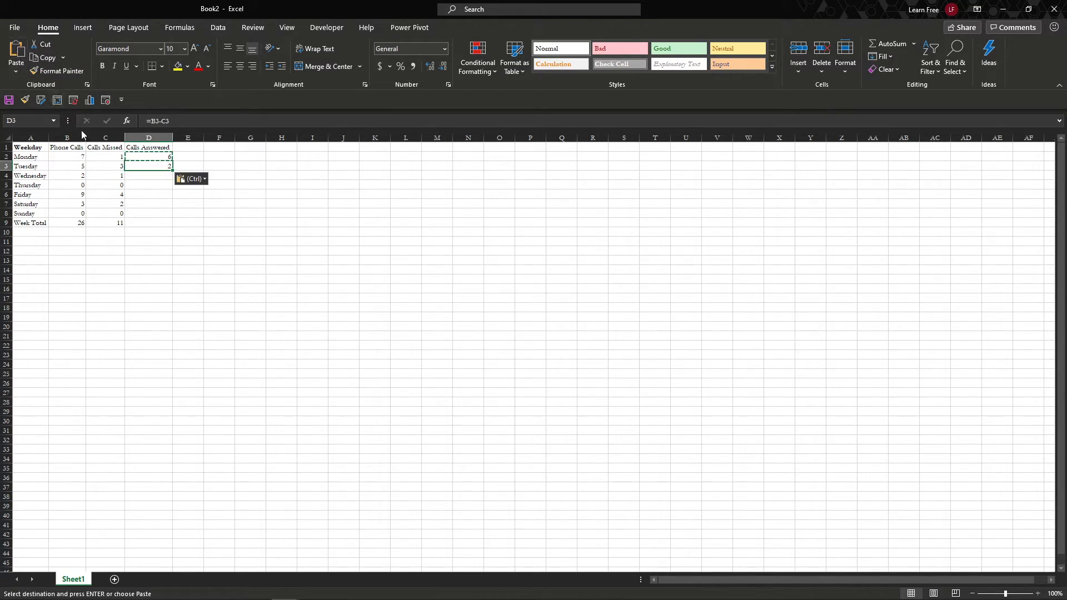
{"action": "left_click", "coordinate": [148, 175]}
{"action": "left_click", "coordinate": [16, 51]}
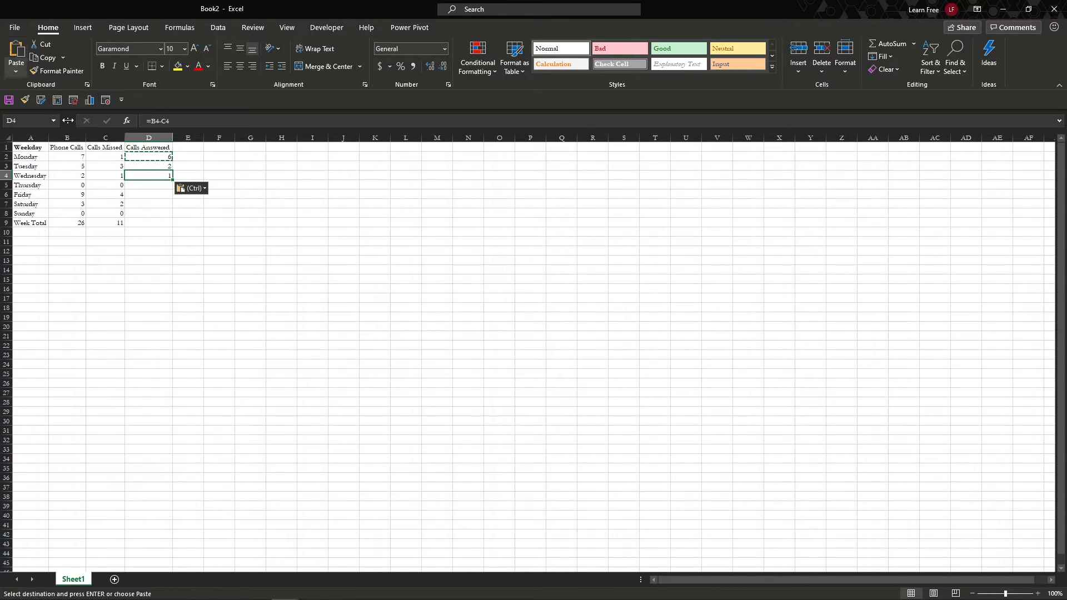
{"action": "left_click_drag", "start_coordinate": [155, 167], "coordinate": [155, 216]}
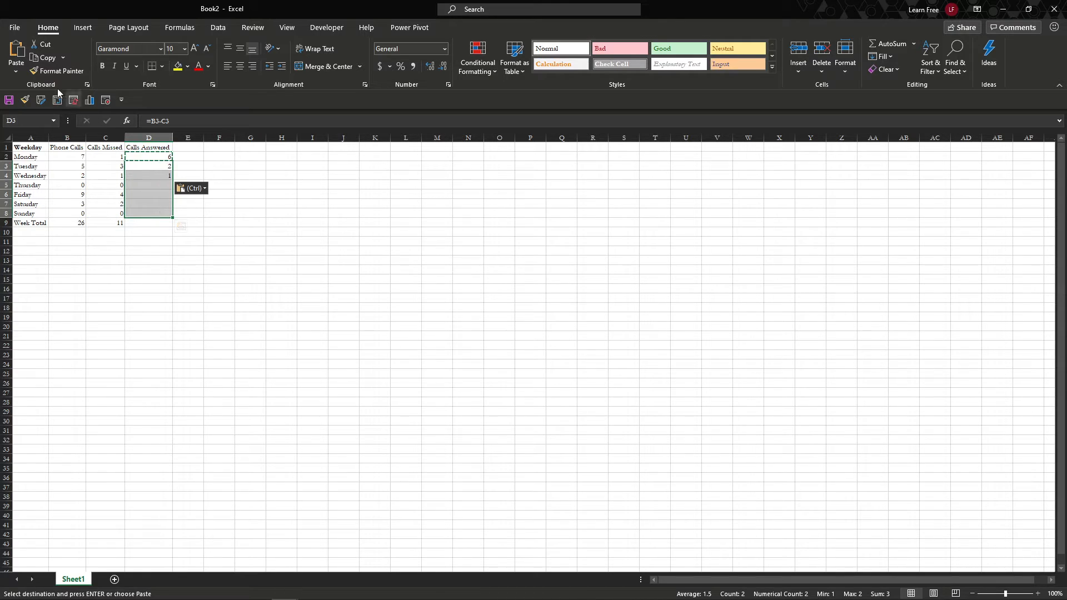
{"action": "left_click", "coordinate": [16, 50]}
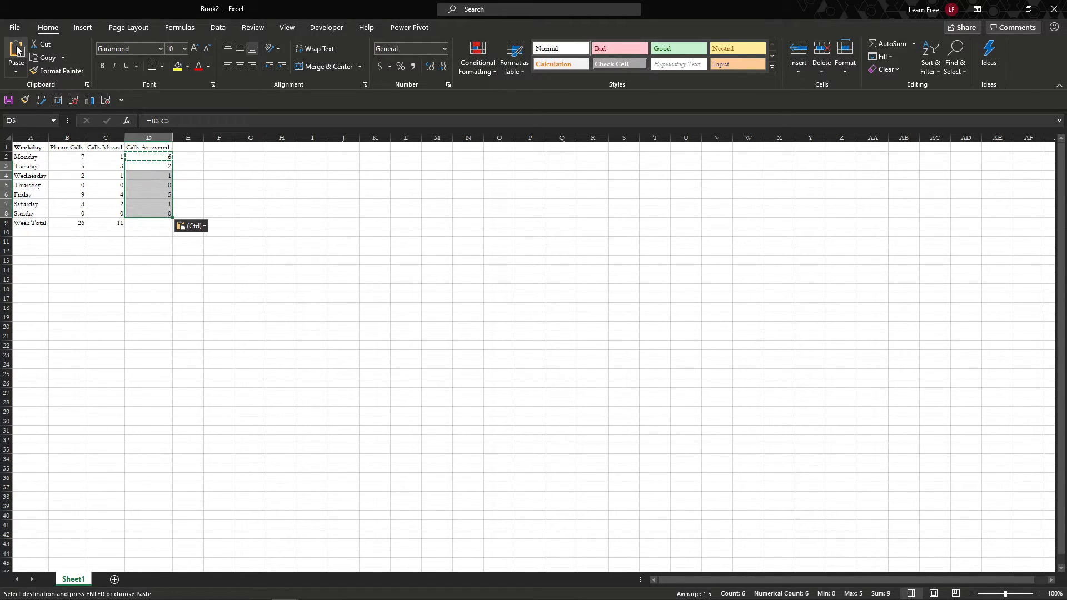
Step: Change Wednesday's calls missed in C4 to 2
{"action": "left_click", "coordinate": [116, 176]}
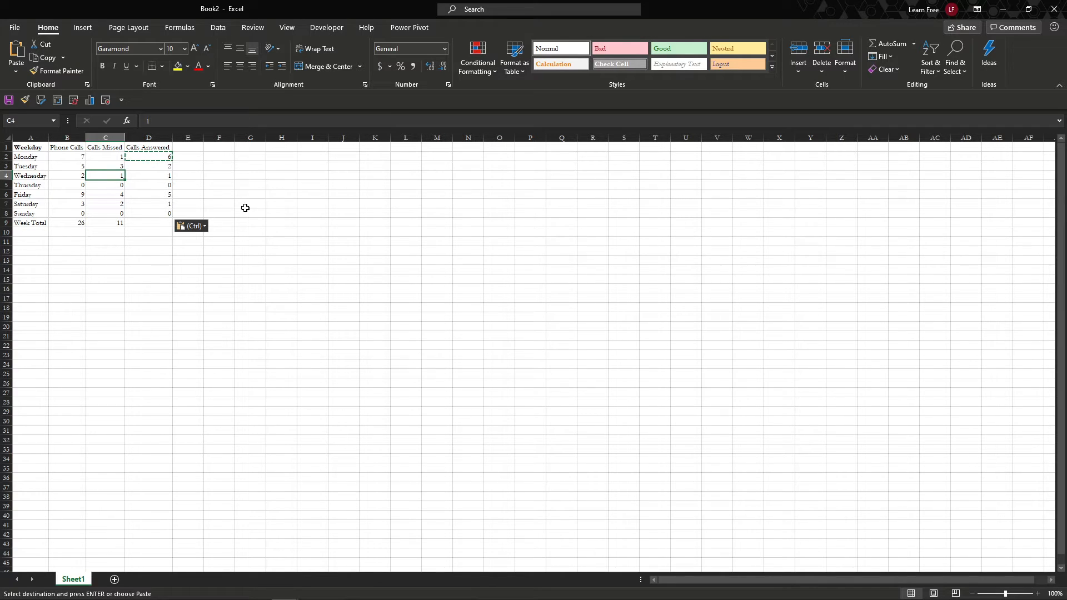
{"action": "type", "text": "2"}
{"action": "key", "text": "Return"}
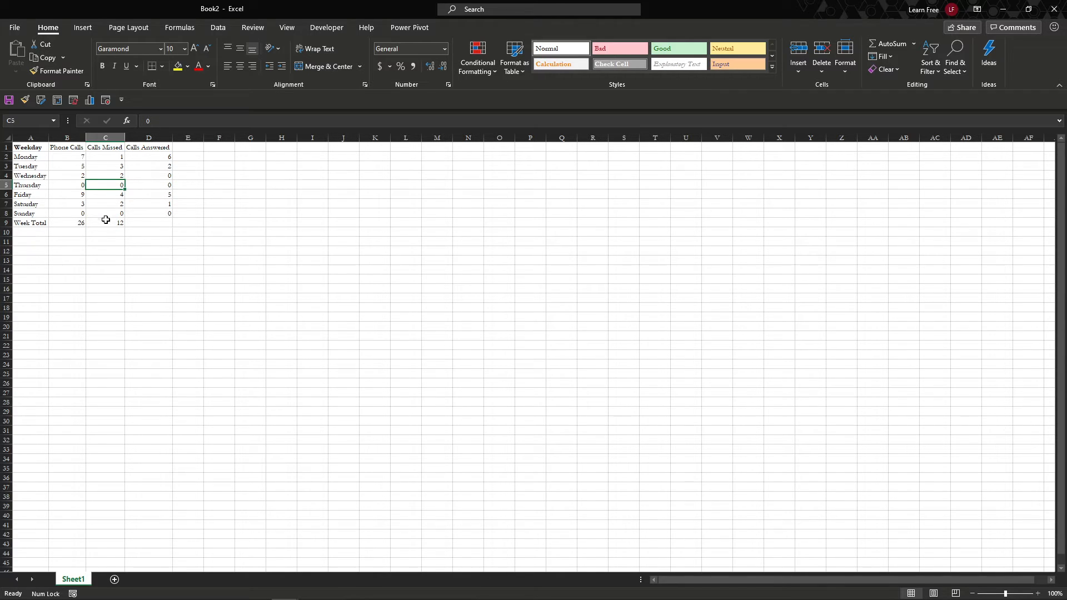
{"action": "left_click", "coordinate": [73, 187]}
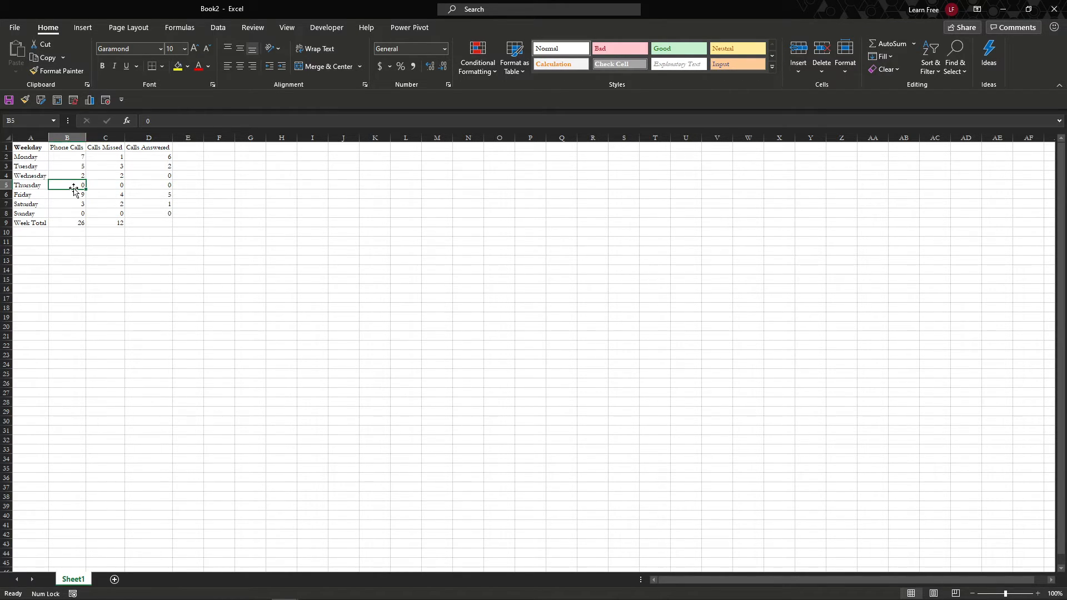
{"action": "type", "text": "5"}
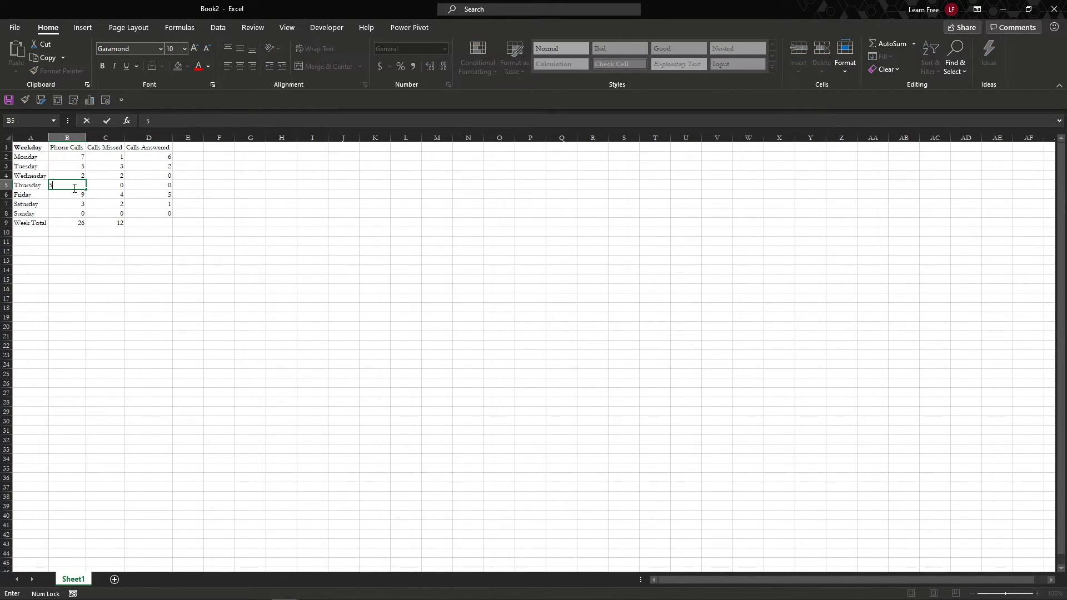
{"action": "key", "text": "Return"}
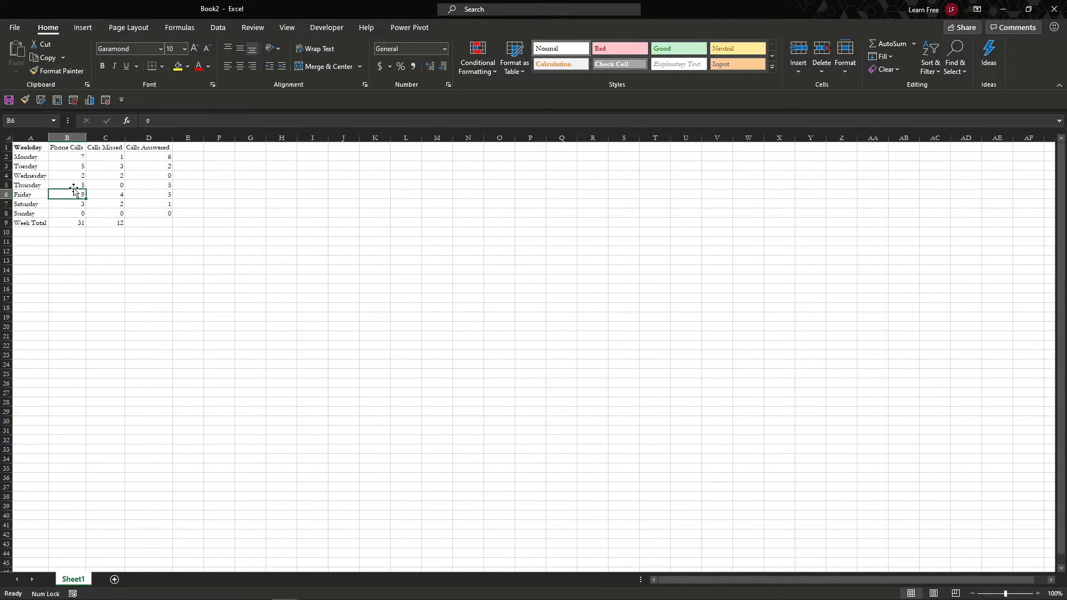
{"action": "key", "text": "ctrl+z"}
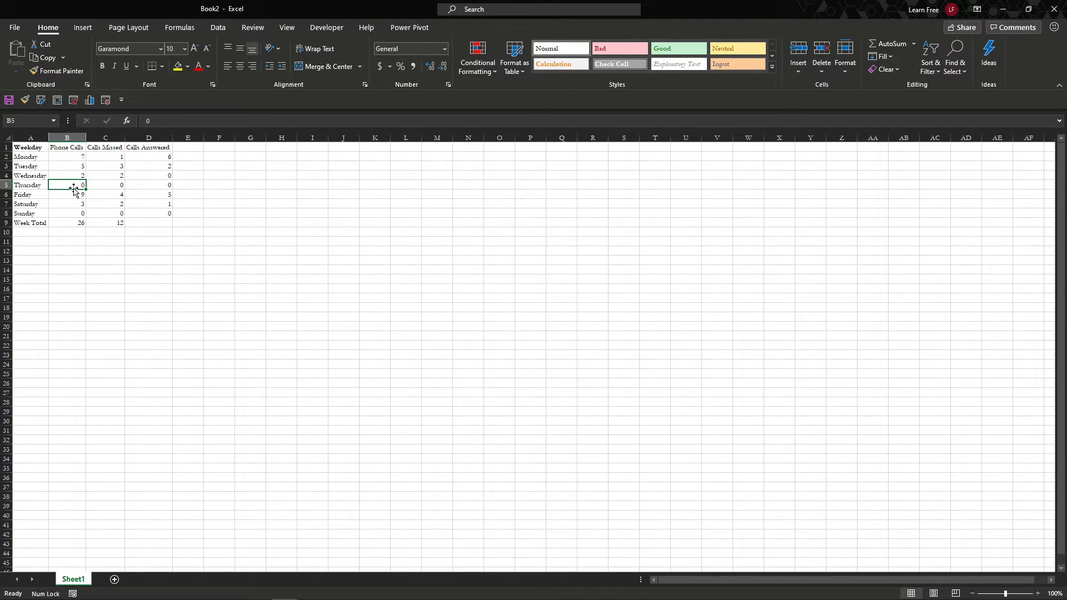
Step: Copy the week total formula from B9 into D9 and check which cells the pasted formula sums
{"action": "left_click", "coordinate": [160, 222]}
{"action": "left_click", "coordinate": [113, 222]}
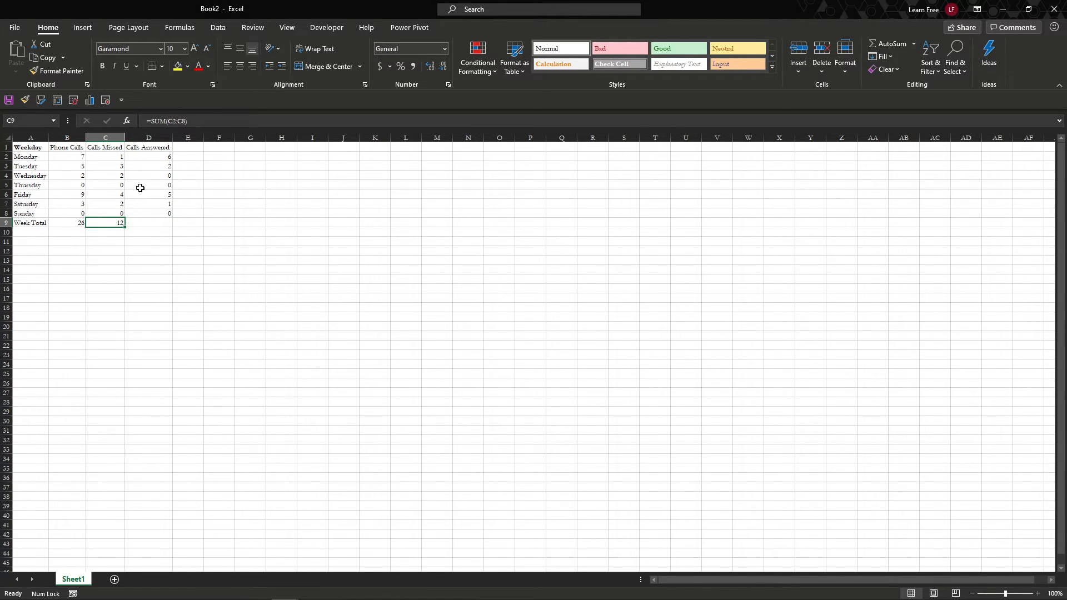
{"action": "key", "text": "F2"}
{"action": "left_click", "coordinate": [81, 223]}
{"action": "key", "text": "F2"}
{"action": "key", "text": "Escape"}
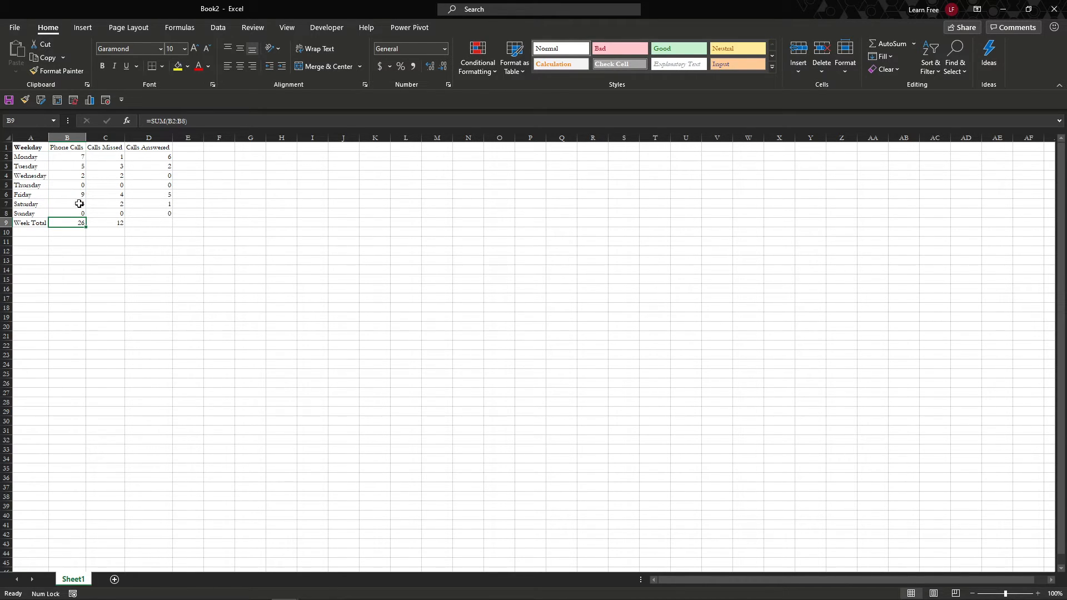
{"action": "left_click", "coordinate": [47, 58]}
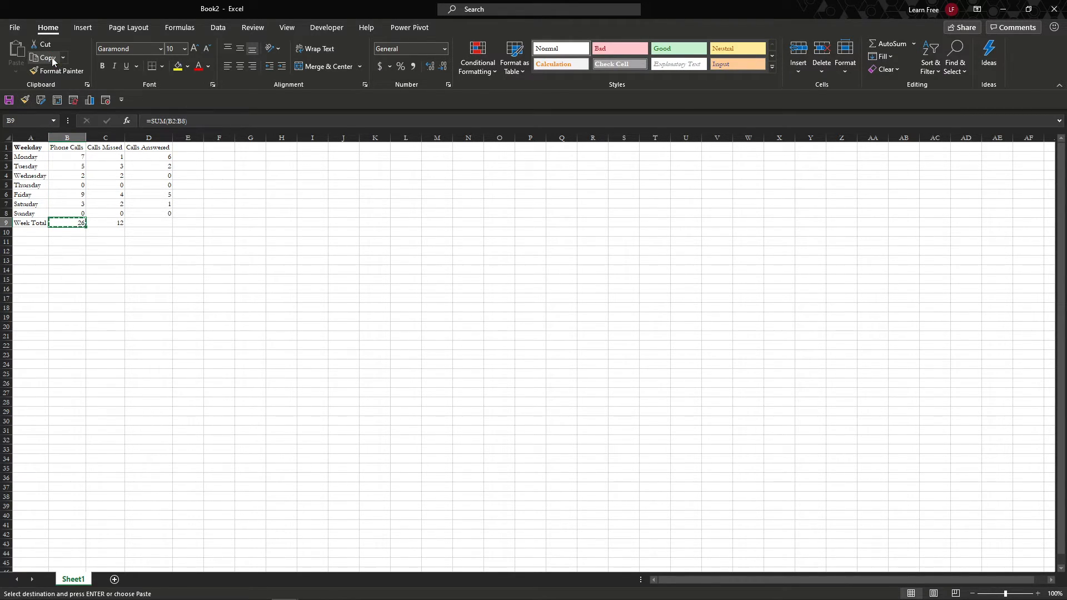
{"action": "left_click", "coordinate": [158, 222]}
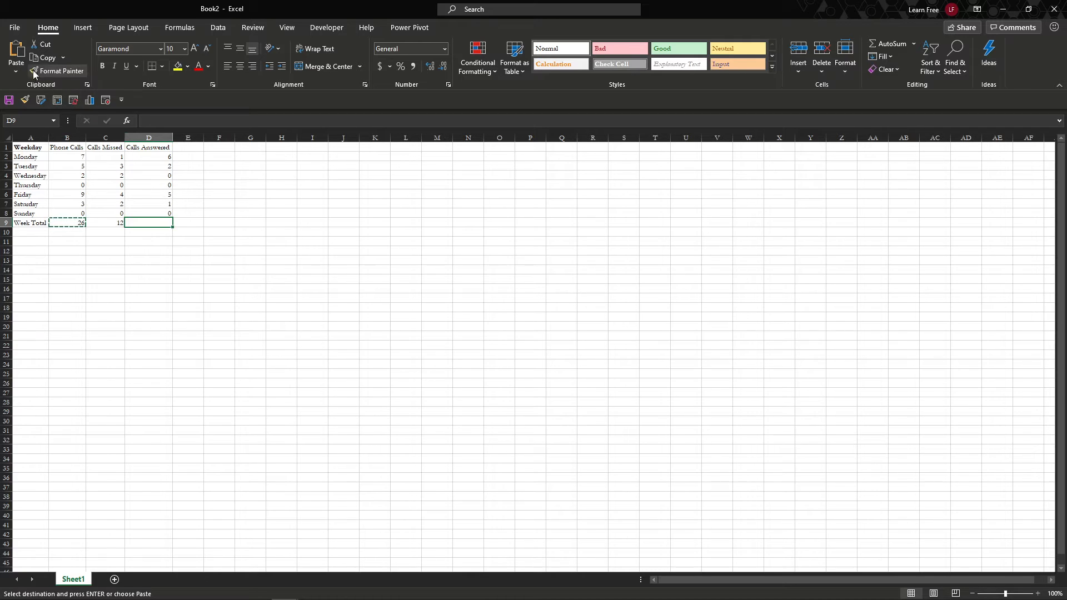
{"action": "left_click", "coordinate": [16, 54]}
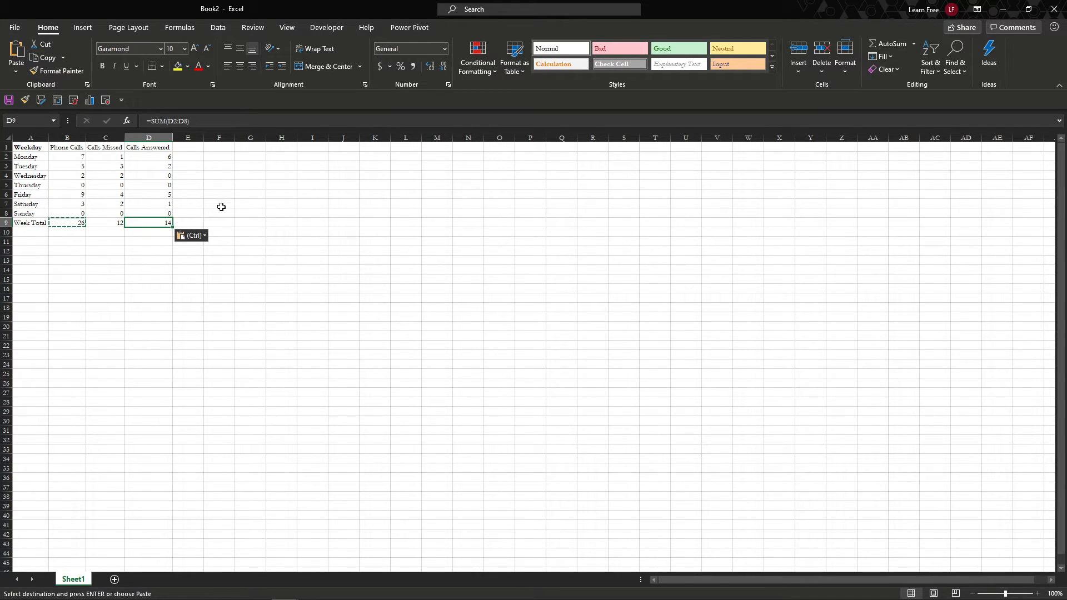
{"action": "key", "text": "Escape"}
{"action": "key", "text": "F2"}
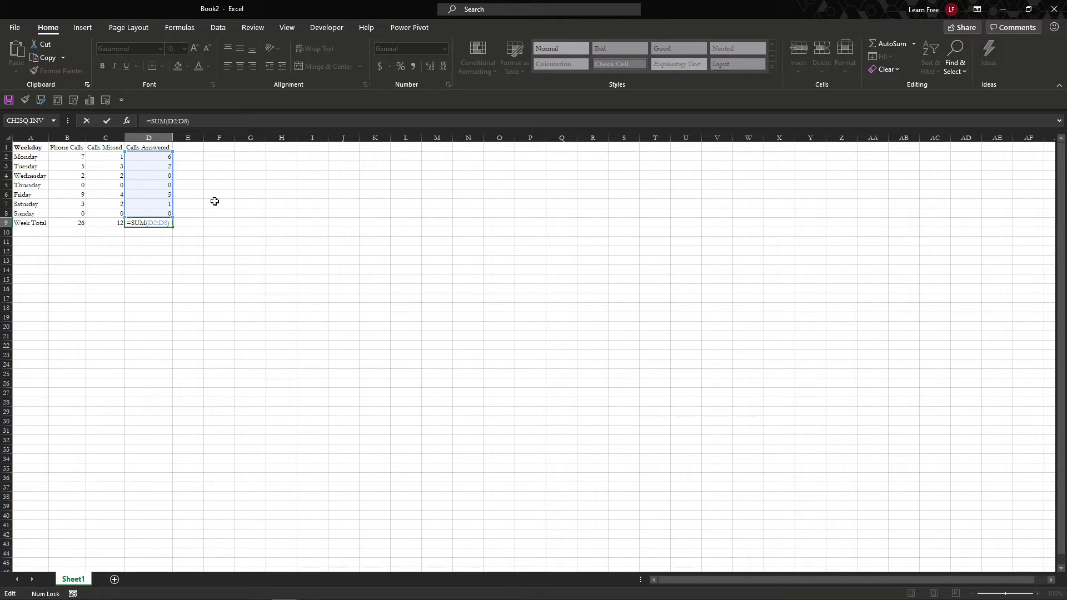
{"action": "key", "text": "Escape"}
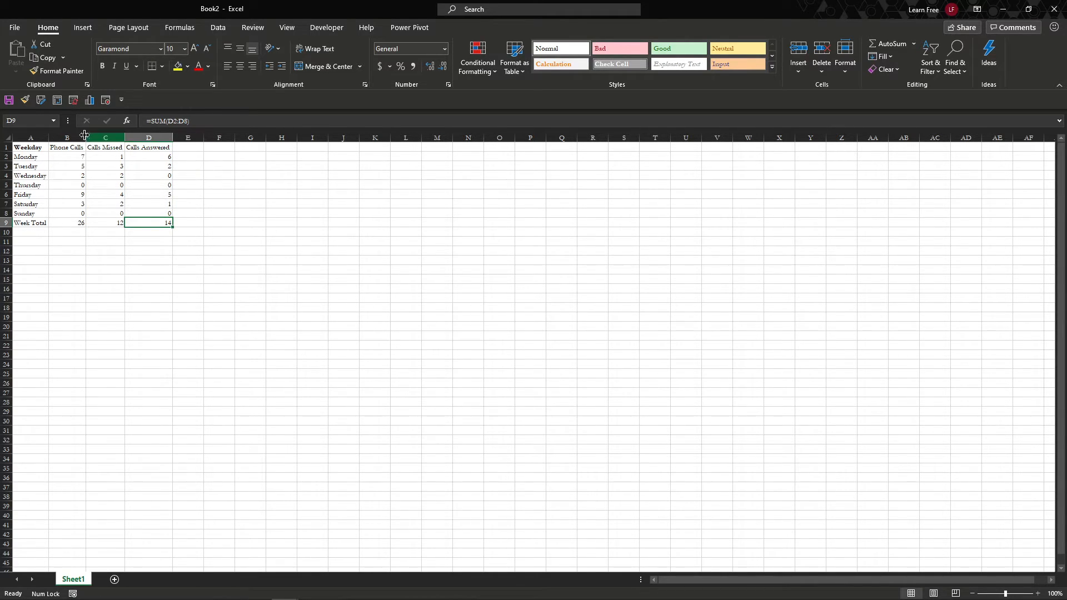
Step: Insert a blank row above the header row of the table
{"action": "left_click", "coordinate": [38, 148]}
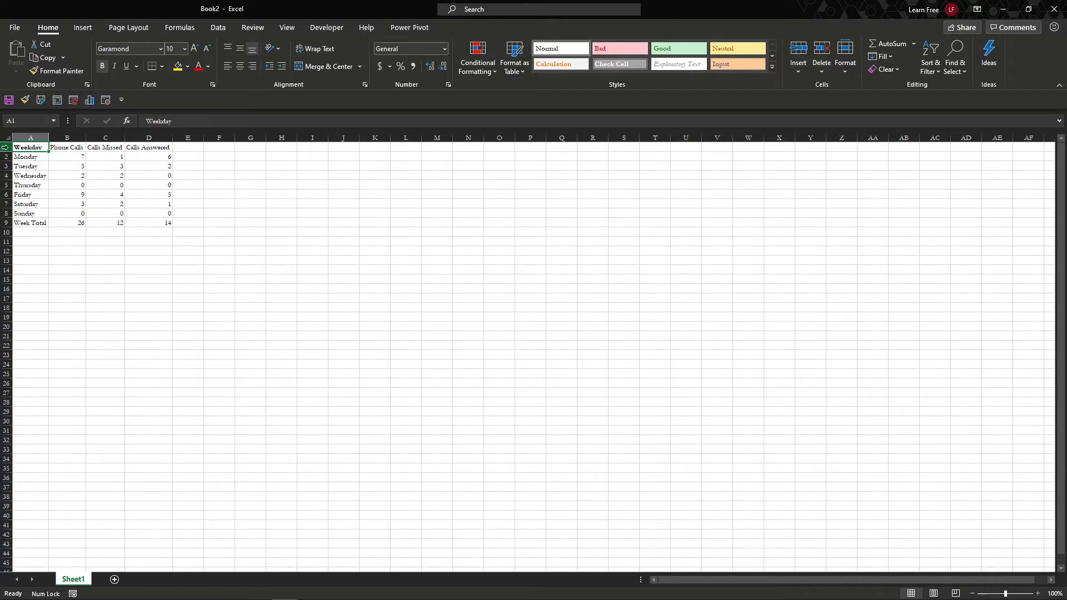
{"action": "left_click", "coordinate": [4, 148]}
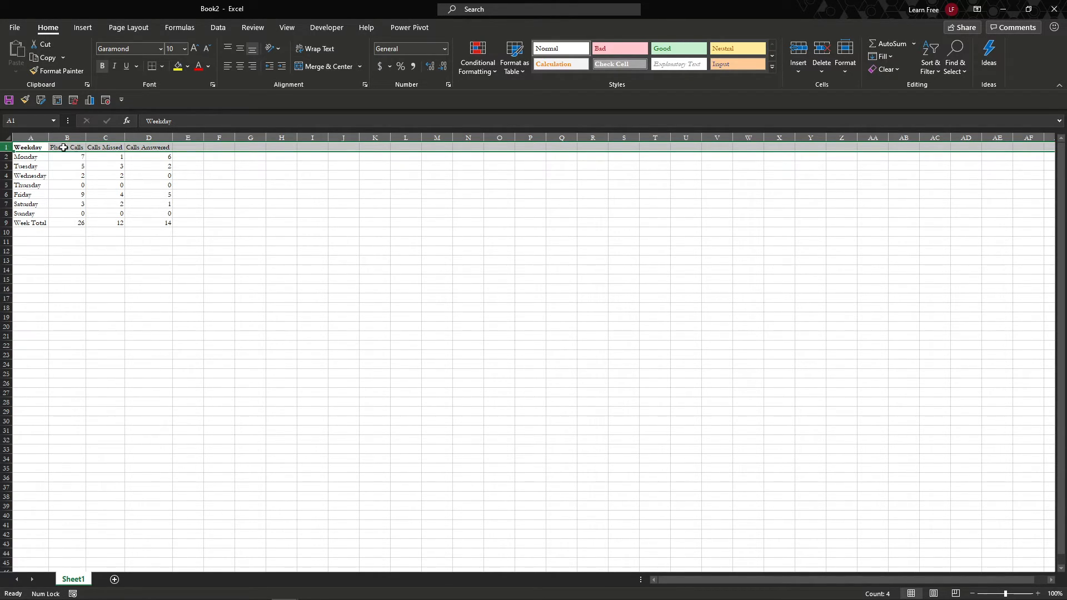
{"action": "right_click", "coordinate": [7, 147]}
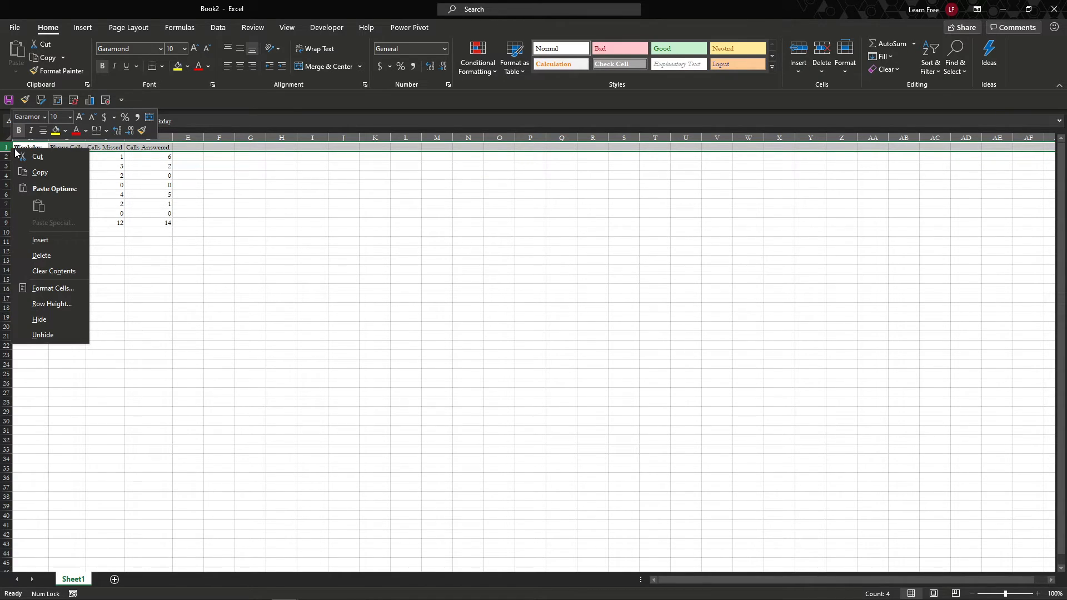
{"action": "left_click", "coordinate": [63, 242]}
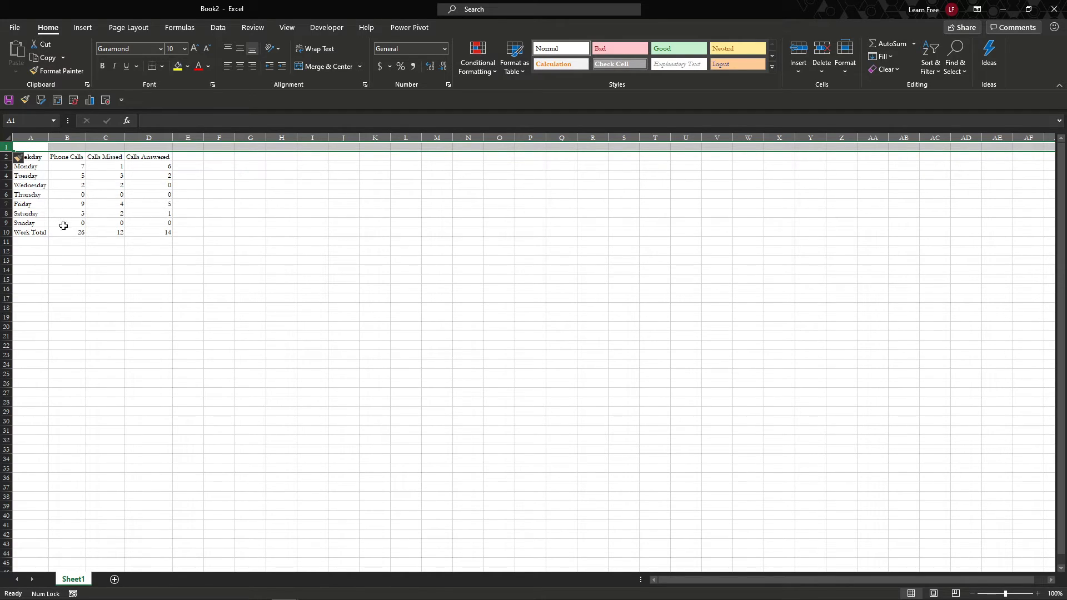
Step: Enter the title "Weekly Phone Calls Information" in A1
{"action": "left_click", "coordinate": [77, 147]}
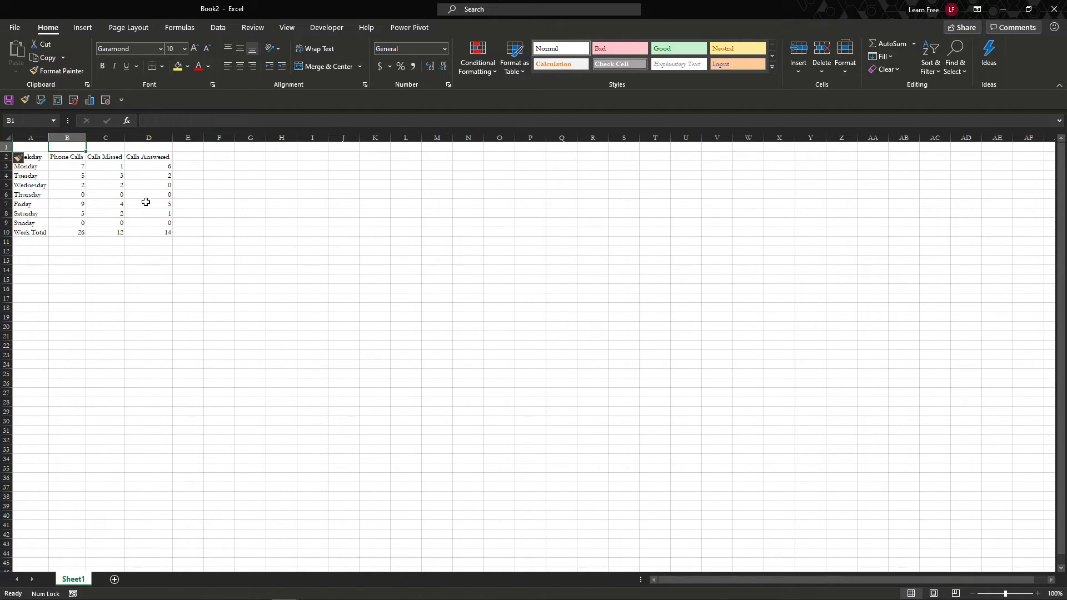
{"action": "left_click", "coordinate": [45, 147]}
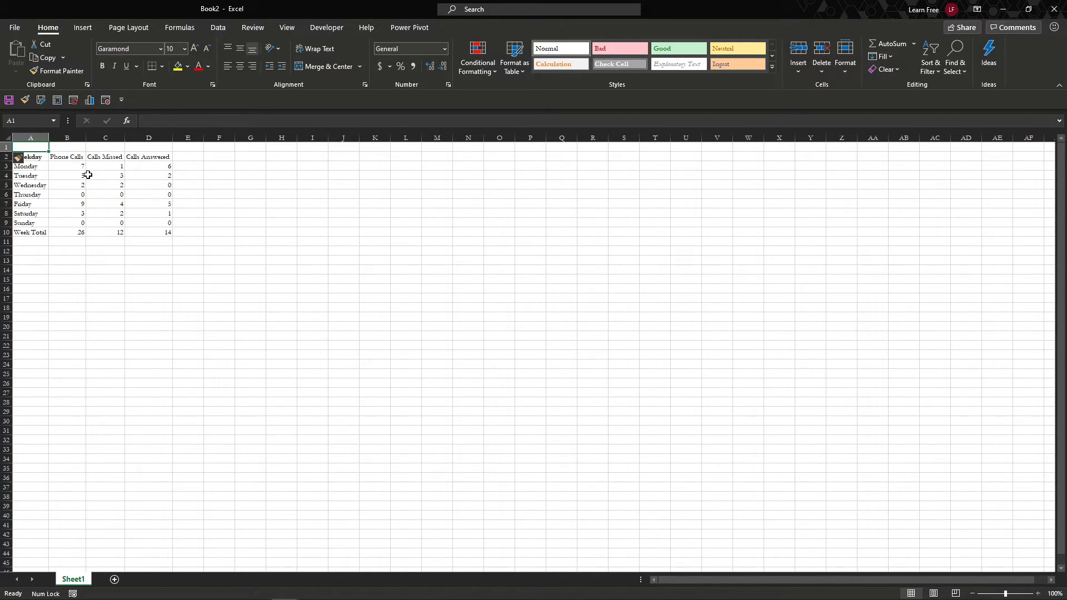
{"action": "type", "text": "Weekl"}
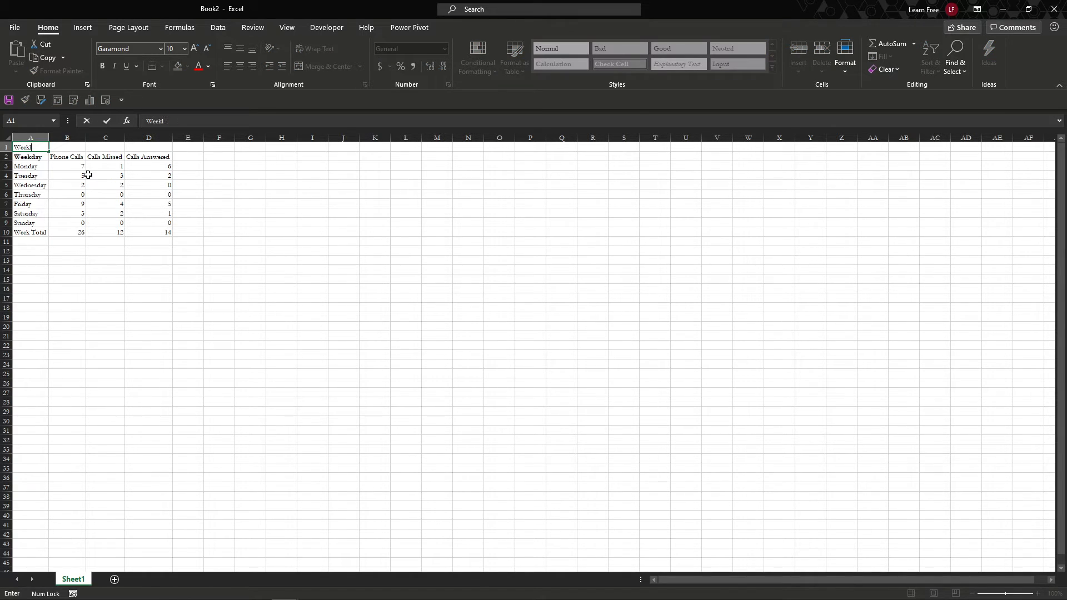
{"action": "type", "text": "y Phone Calls Information"}
{"action": "key", "text": "Return"}
{"action": "left_click", "coordinate": [41, 166]}
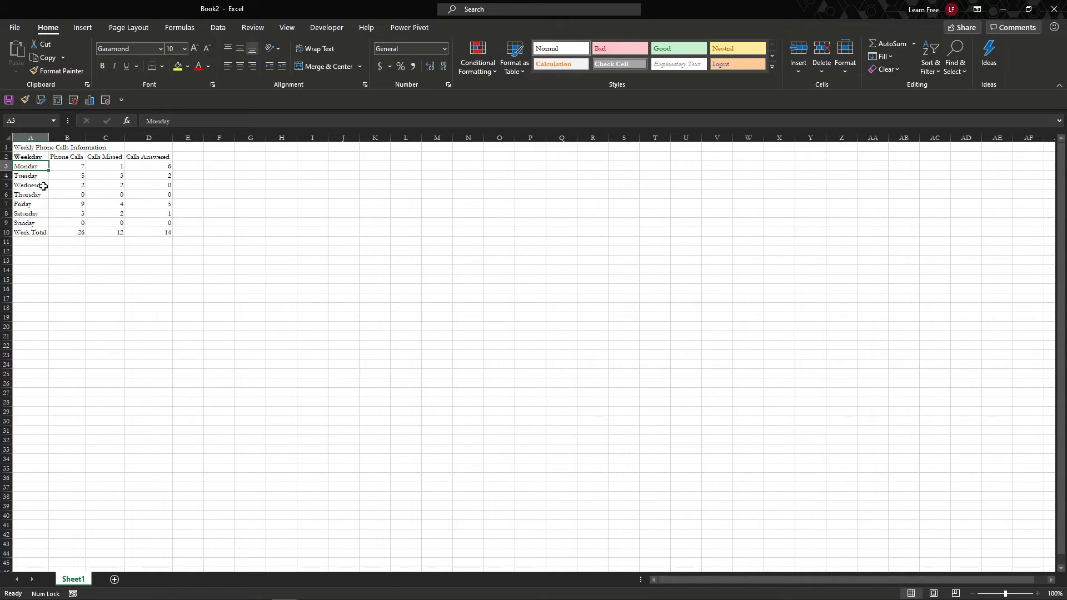
Step: Try the entry "Hi" in B1 beside the title and undo it
{"action": "left_click", "coordinate": [39, 148]}
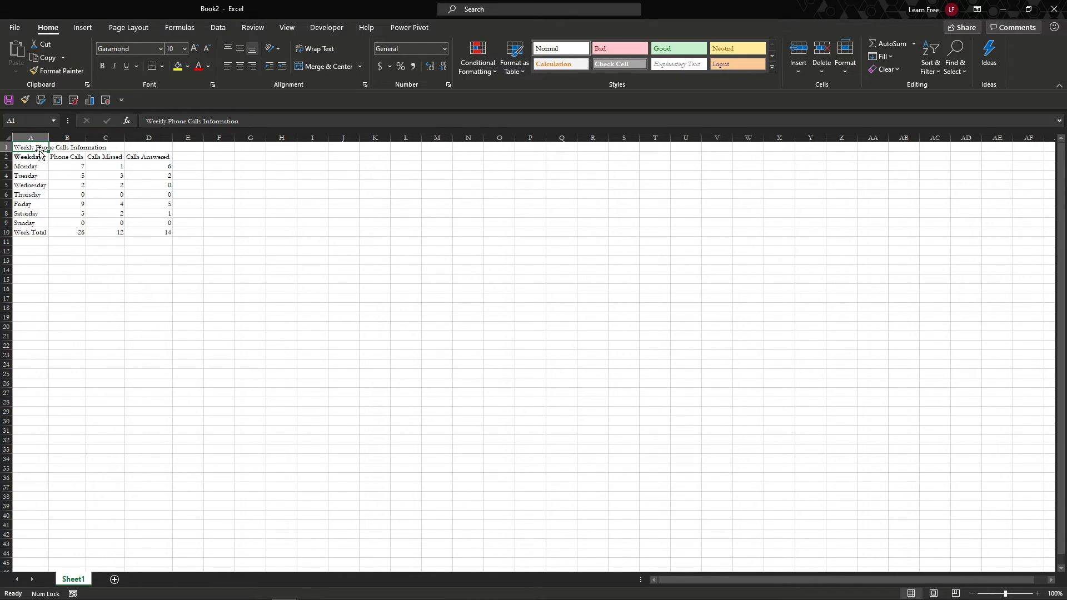
{"action": "left_click", "coordinate": [69, 147]}
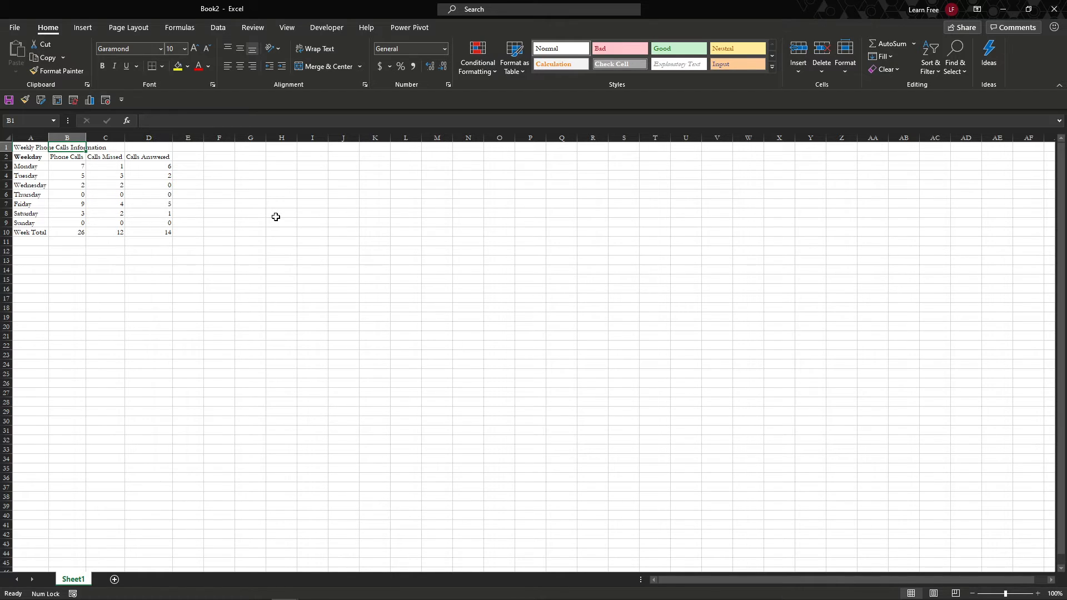
{"action": "type", "text": "Hi"}
{"action": "key", "text": "Return"}
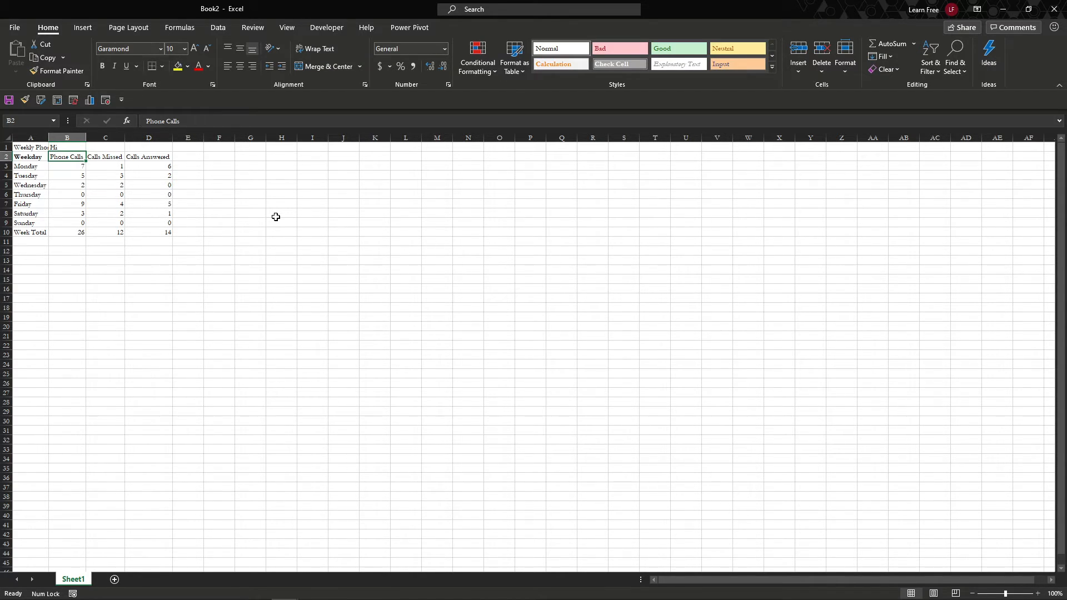
{"action": "key", "text": "ctrl+z"}
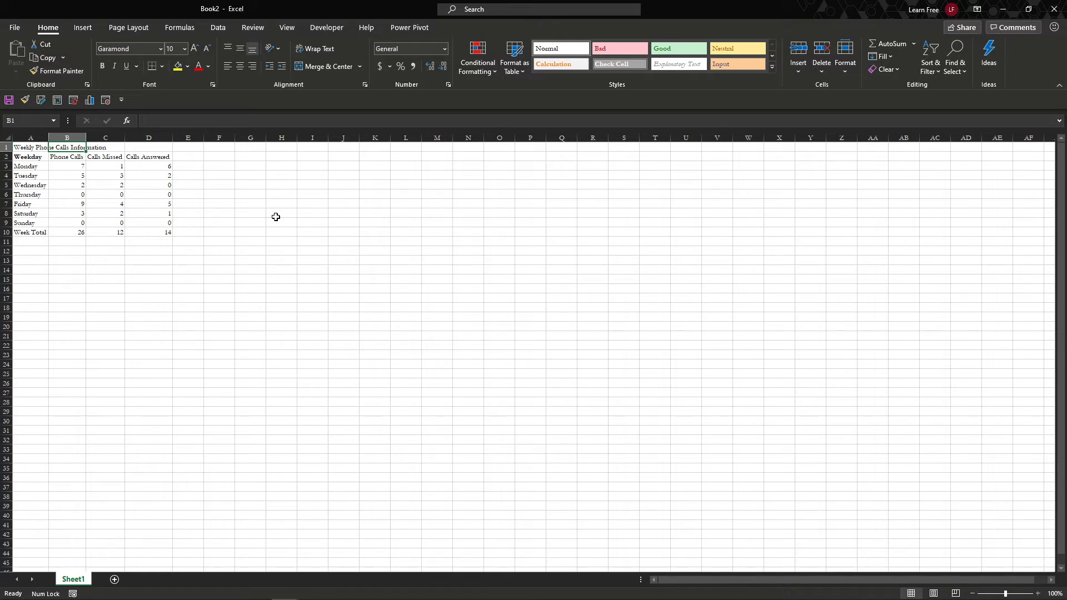
Step: Try auto-fitting column A to the title's length and undo the width change
{"action": "key", "text": "Left"}
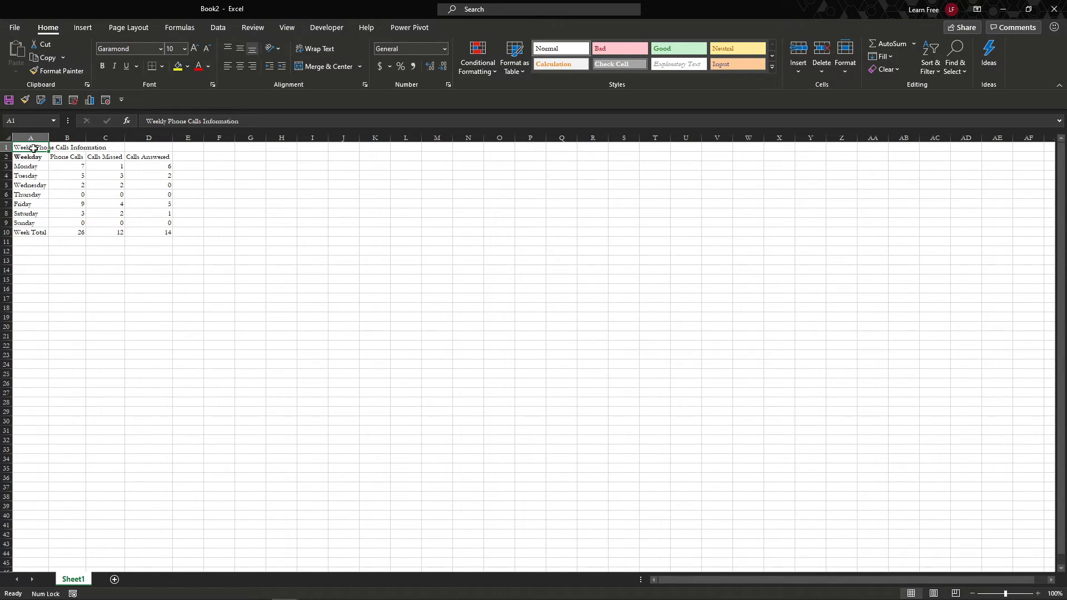
{"action": "double_click", "coordinate": [49, 136]}
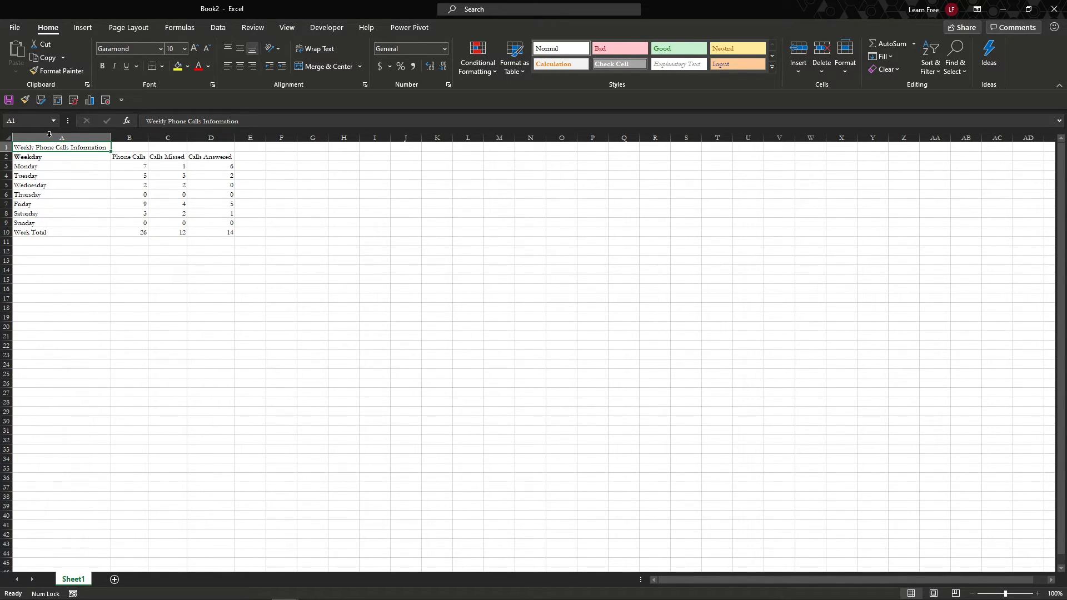
{"action": "key", "text": "ctrl+z"}
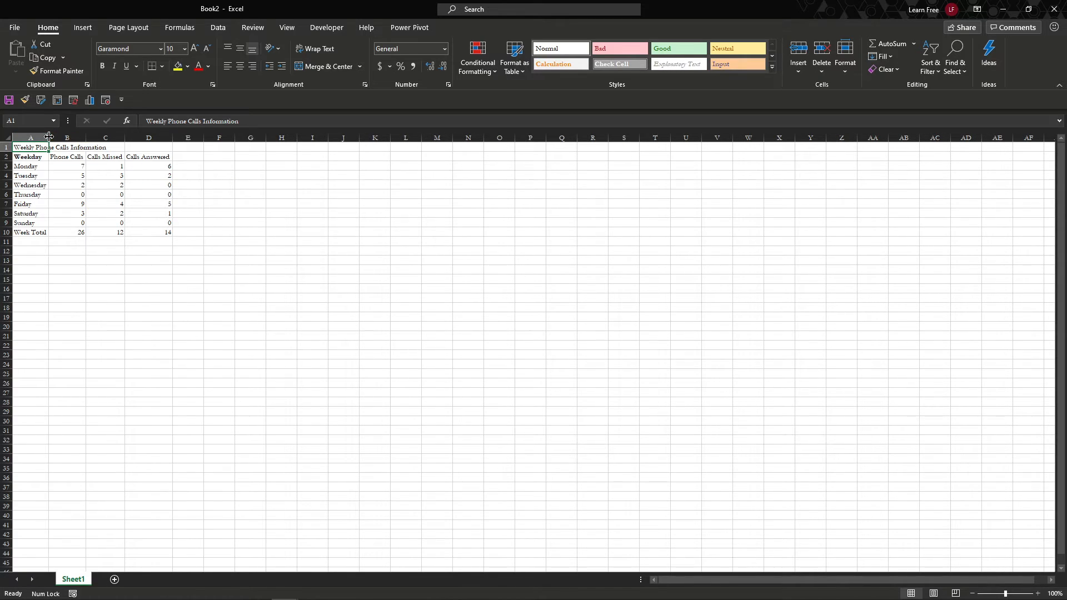
Step: Merge and center the title across A1:D1
{"action": "left_click_drag", "start_coordinate": [38, 146], "coordinate": [143, 146]}
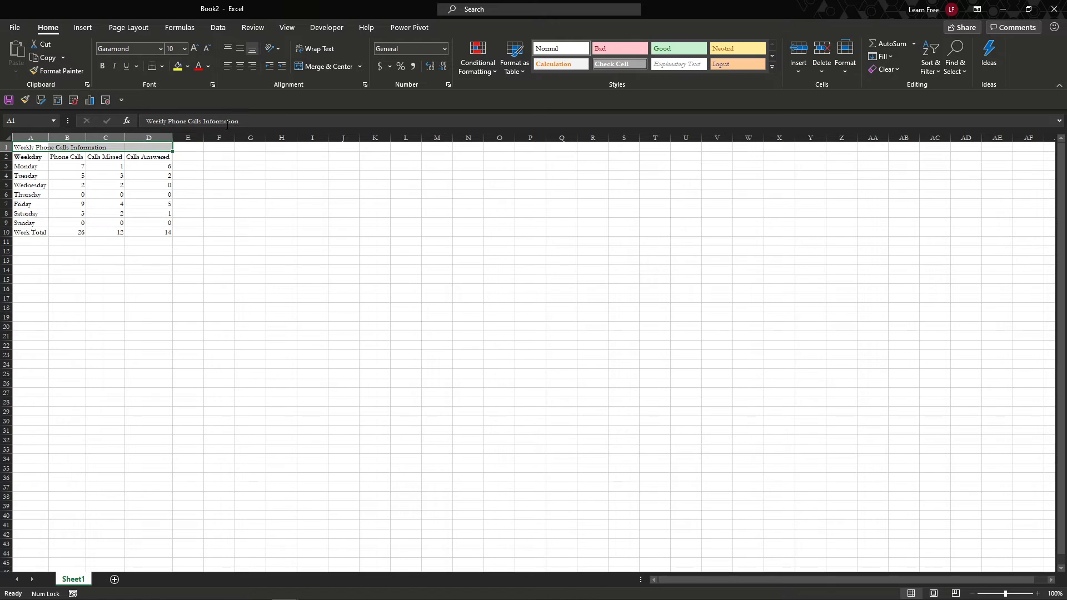
{"action": "left_click", "coordinate": [331, 68]}
{"action": "left_click", "coordinate": [245, 183]}
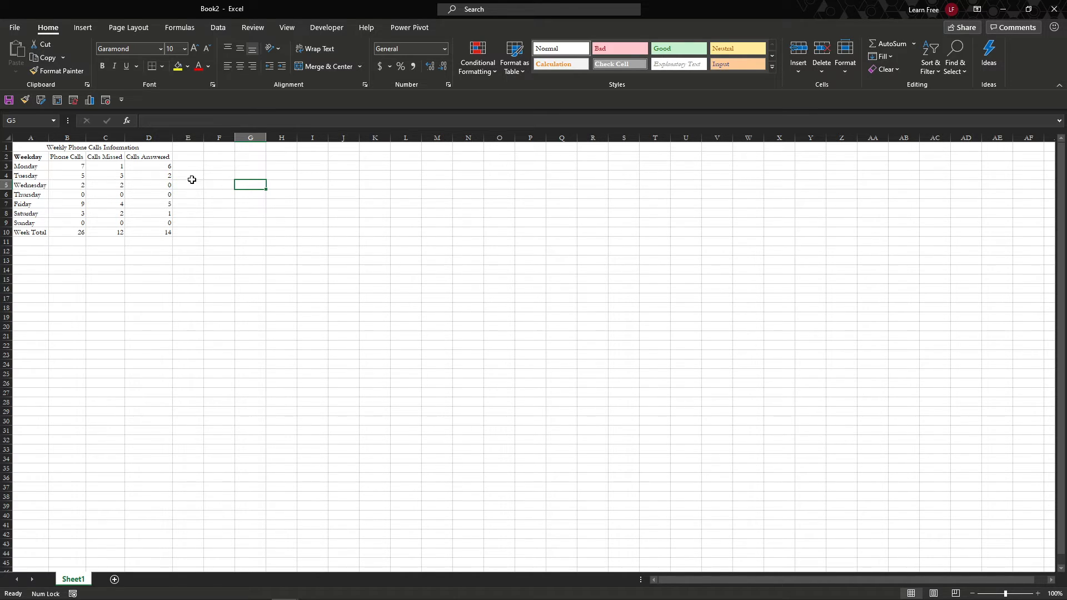
Step: Copy the bold formatting of the Weekday header in A2 onto the Phone Calls header in B2 with Format Painter
{"action": "left_click", "coordinate": [44, 158]}
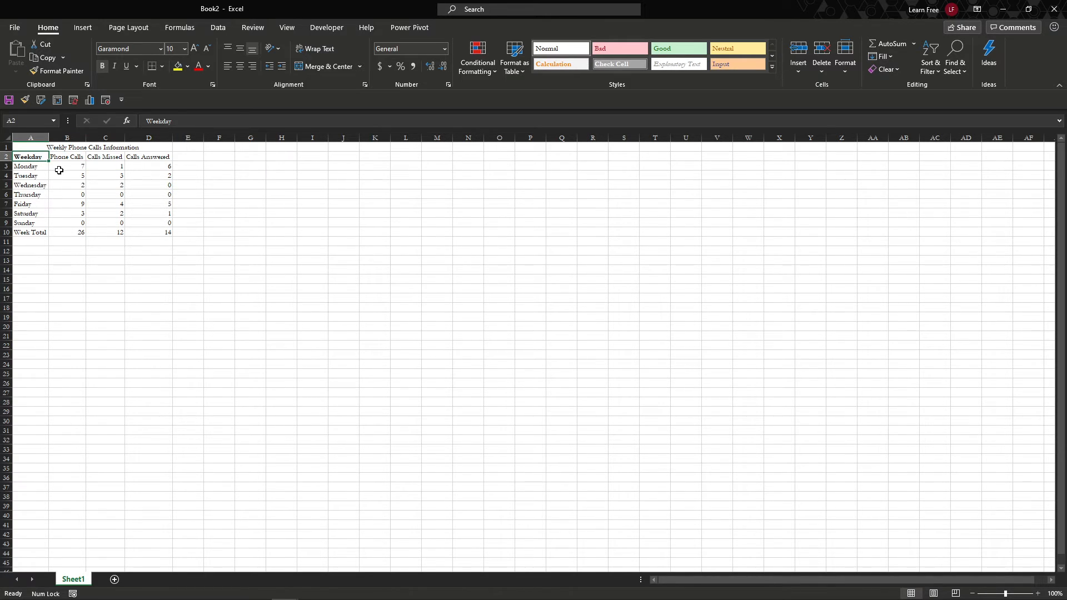
{"action": "left_click", "coordinate": [68, 158]}
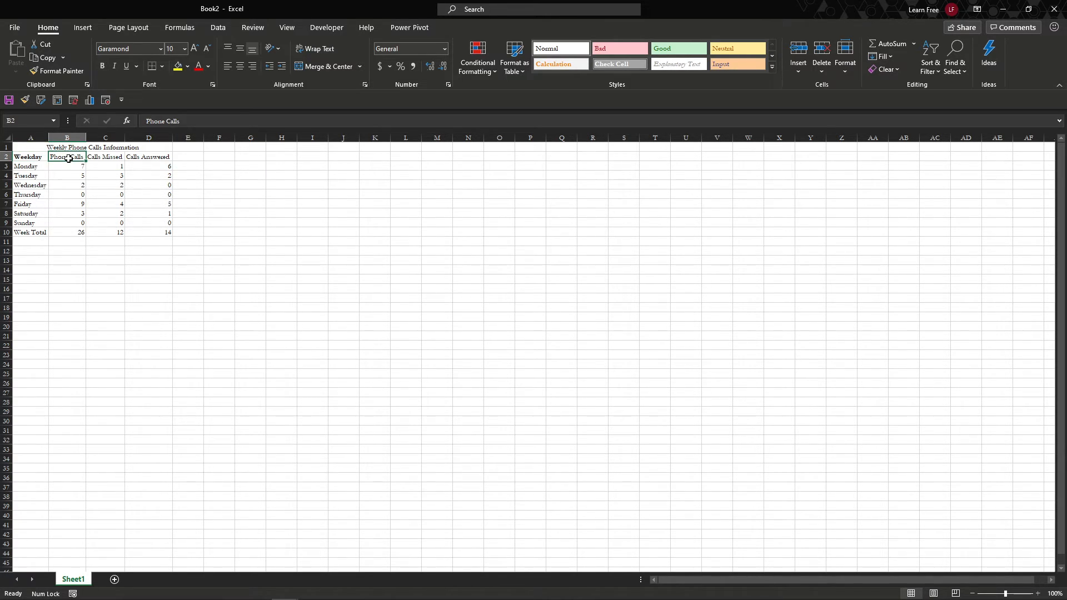
{"action": "left_click", "coordinate": [120, 159]}
{"action": "left_click", "coordinate": [129, 159]}
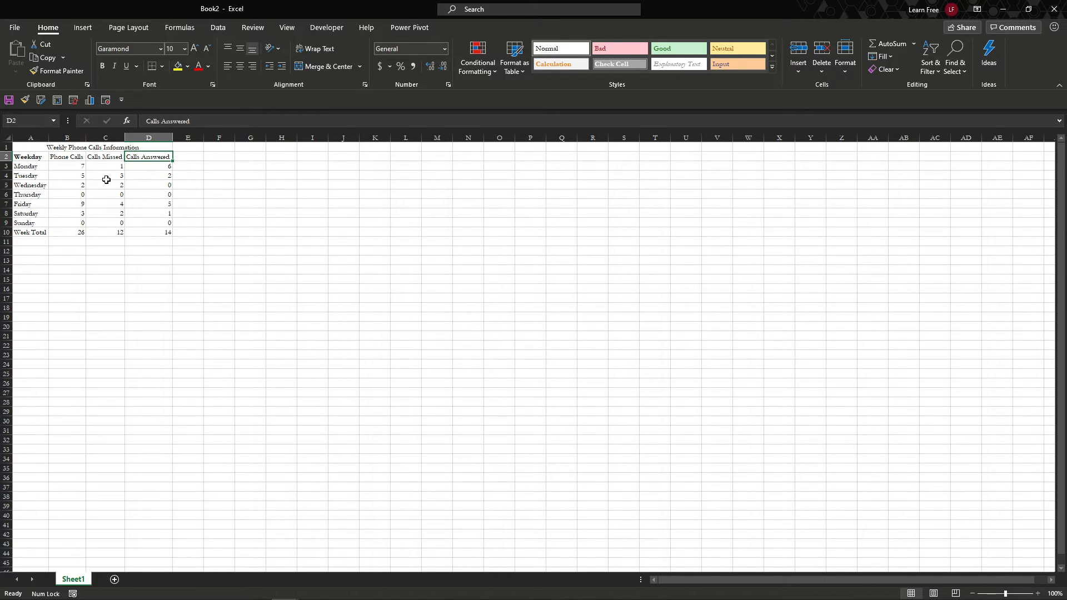
{"action": "left_click", "coordinate": [40, 158]}
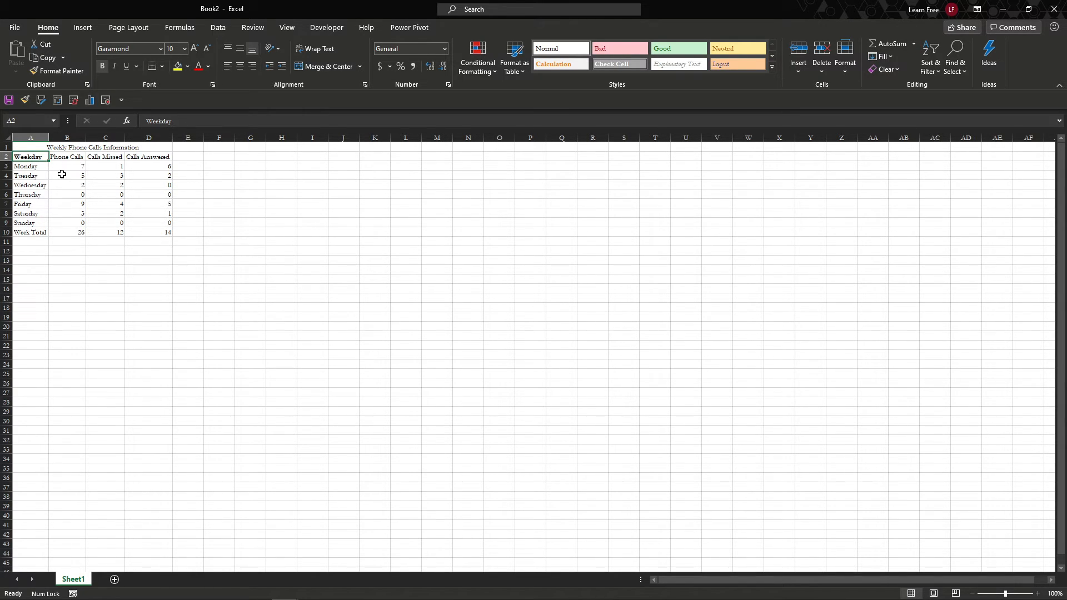
{"action": "left_click", "coordinate": [68, 72]}
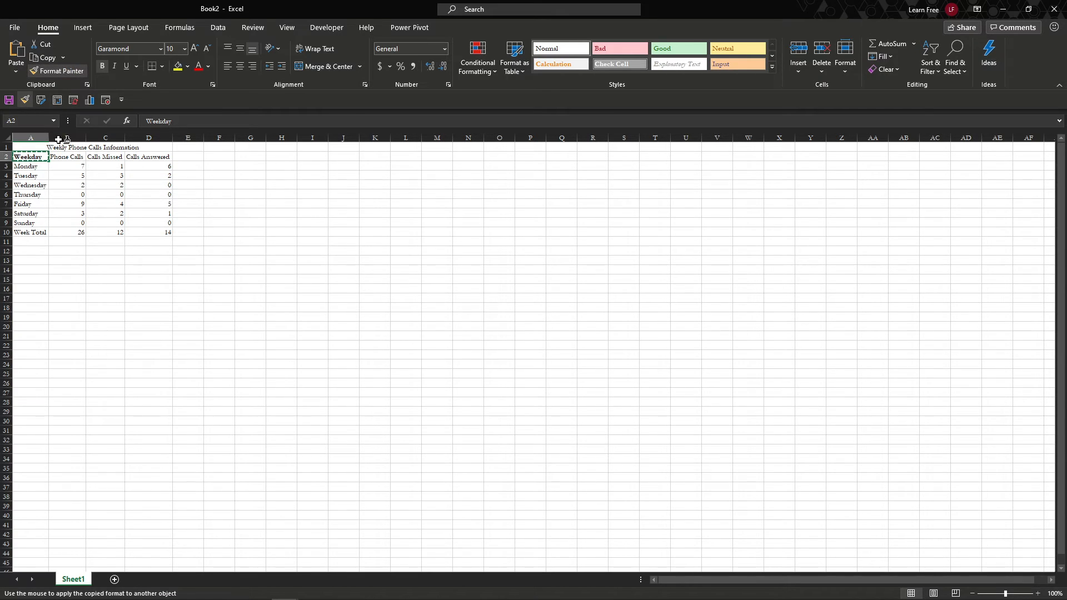
{"action": "left_click", "coordinate": [62, 157]}
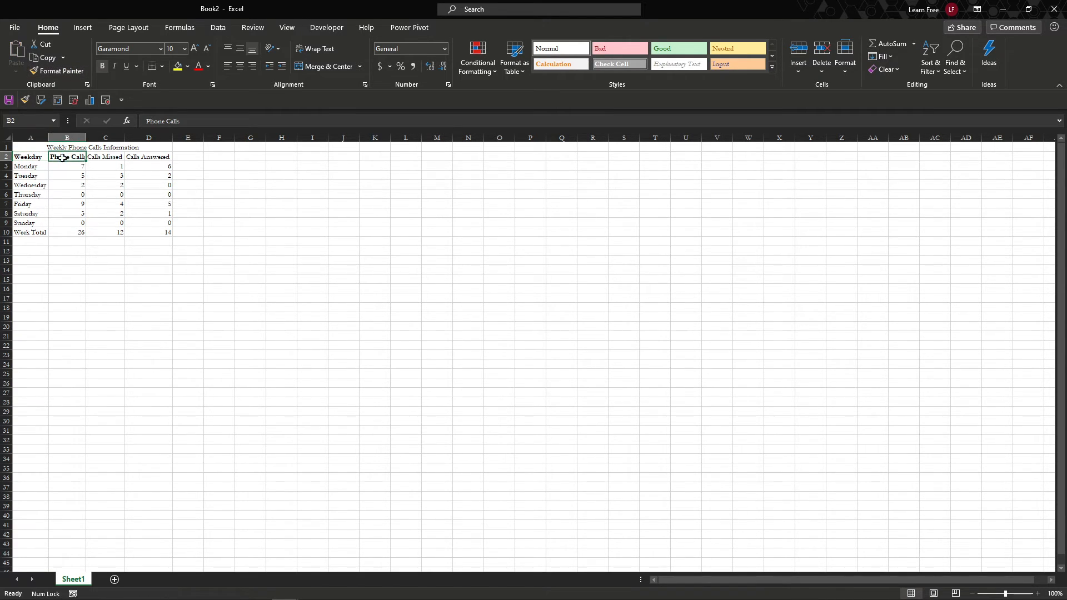
Step: Apply the Weekday header's formatting to all the other headers in B2:D2 with Format Painter
{"action": "left_click", "coordinate": [33, 158]}
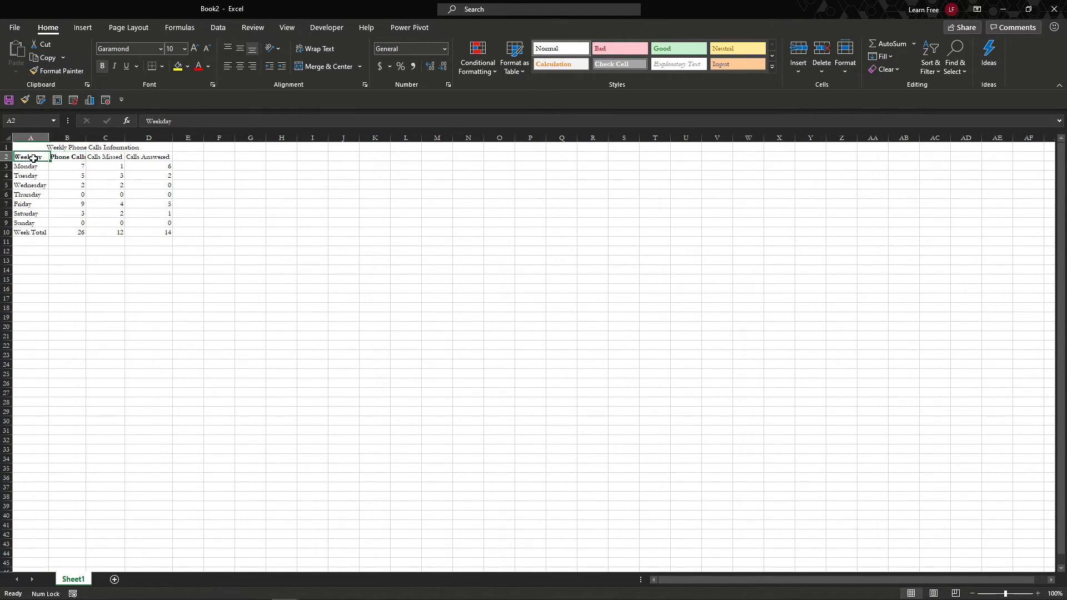
{"action": "left_click", "coordinate": [58, 71]}
{"action": "left_click_drag", "start_coordinate": [58, 158], "coordinate": [152, 158]}
{"action": "left_click", "coordinate": [183, 206]}
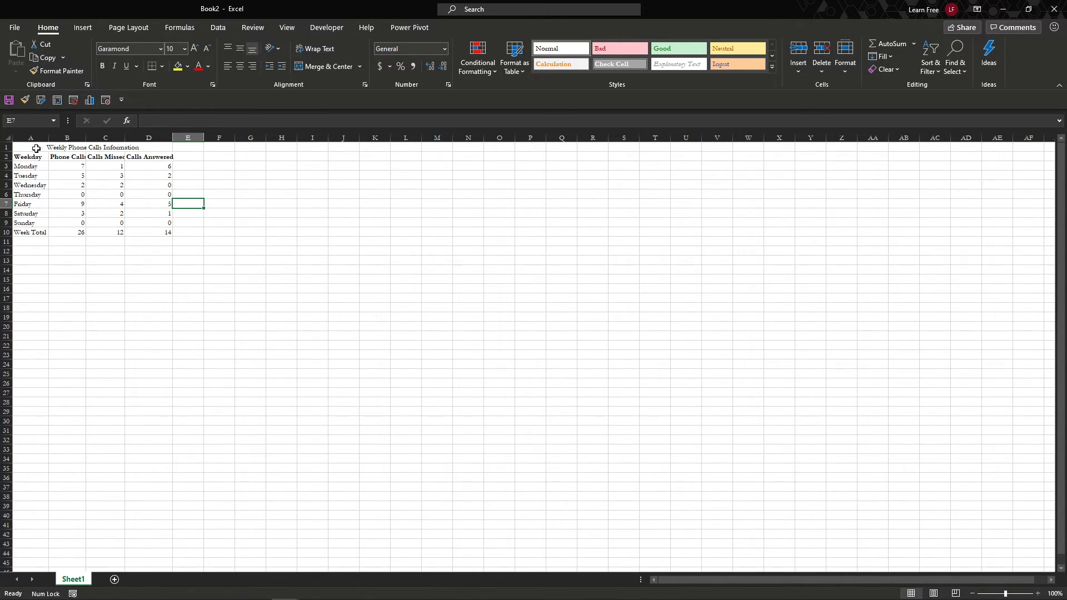
Step: Auto-fit the widths of columns A through D to their contents
{"action": "left_click_drag", "start_coordinate": [25, 137], "coordinate": [158, 139]}
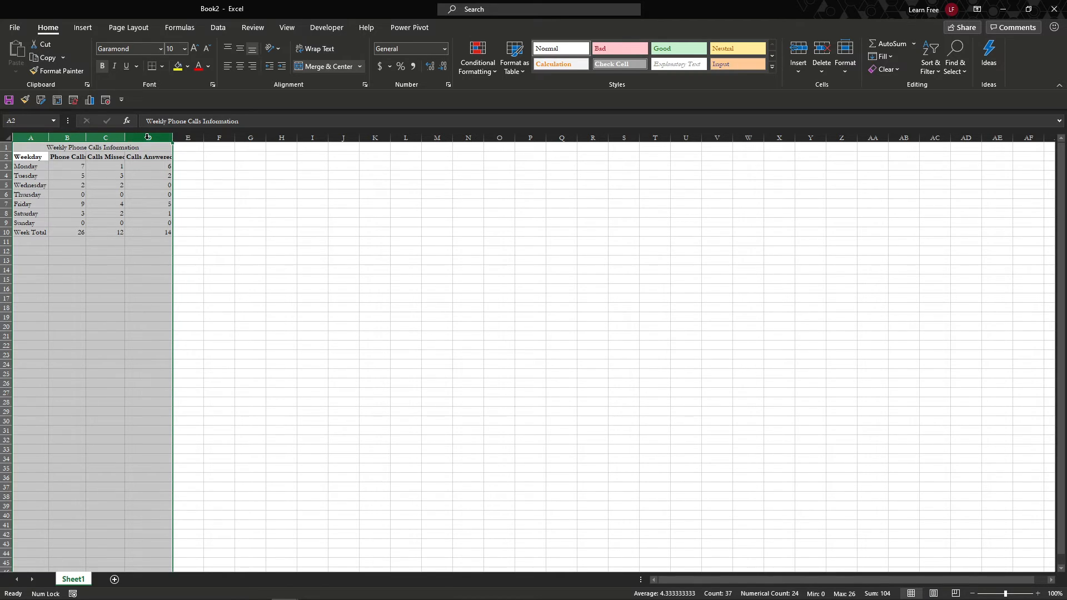
{"action": "double_click", "coordinate": [50, 139]}
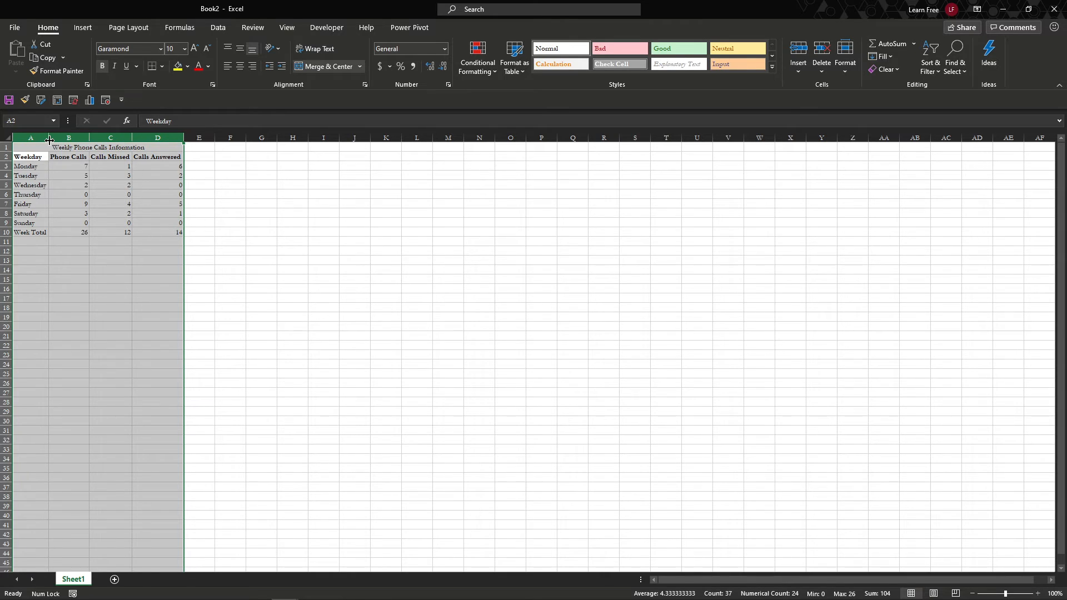
{"action": "left_click", "coordinate": [62, 204]}
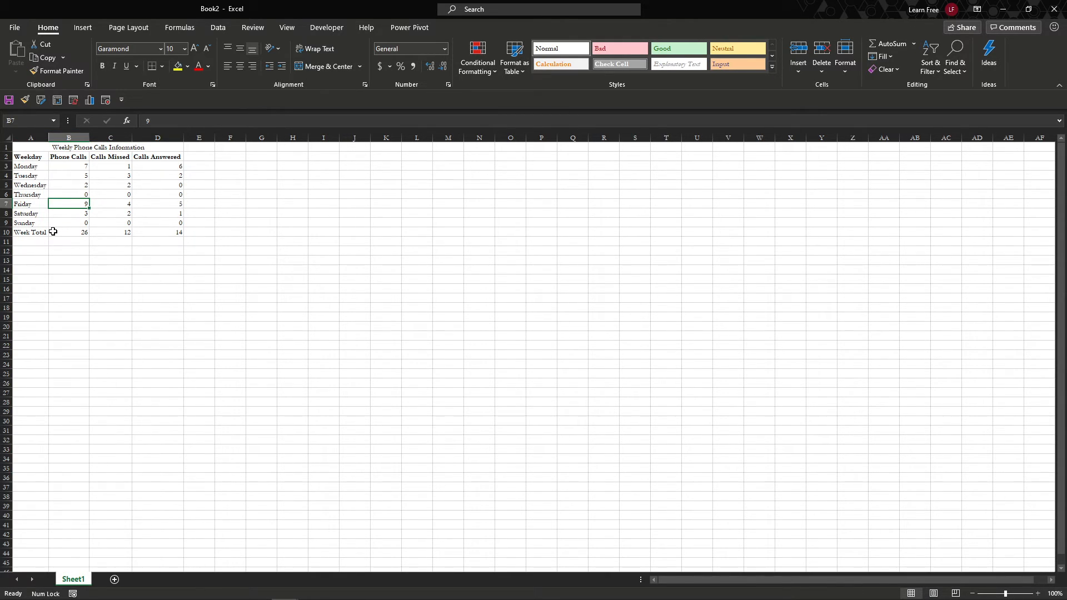
Step: Bold the Week Total row in A10:D10 and auto-fit the width of column A
{"action": "left_click_drag", "start_coordinate": [42, 231], "coordinate": [173, 238]}
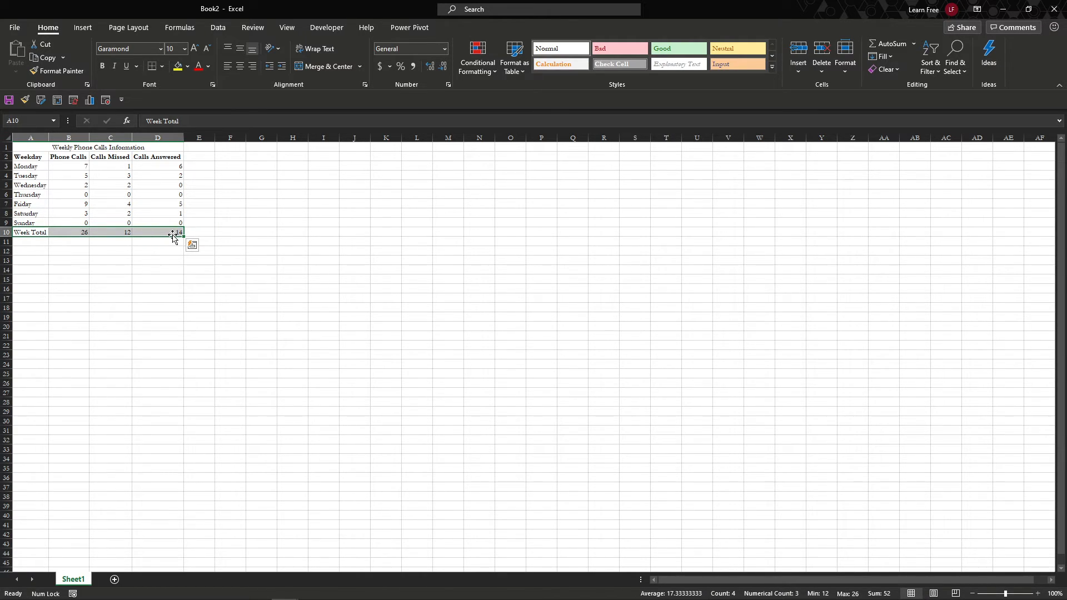
{"action": "left_click", "coordinate": [103, 68]}
{"action": "left_click", "coordinate": [45, 221]}
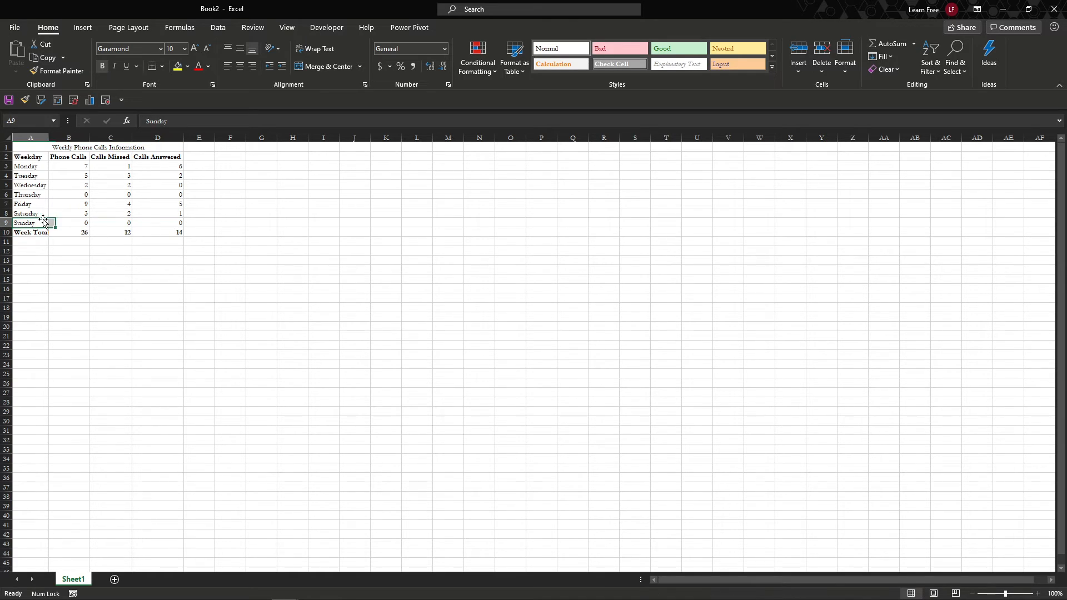
{"action": "double_click", "coordinate": [50, 138]}
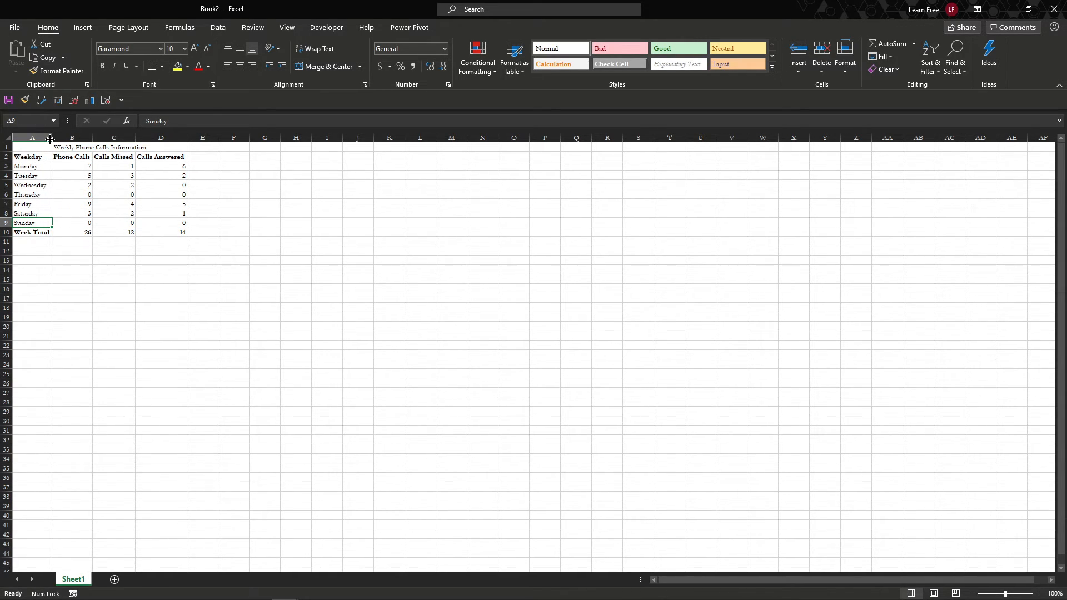
Step: Set the merged title in row 1 to font size 16 and make it bold and underlined
{"action": "left_click", "coordinate": [83, 148]}
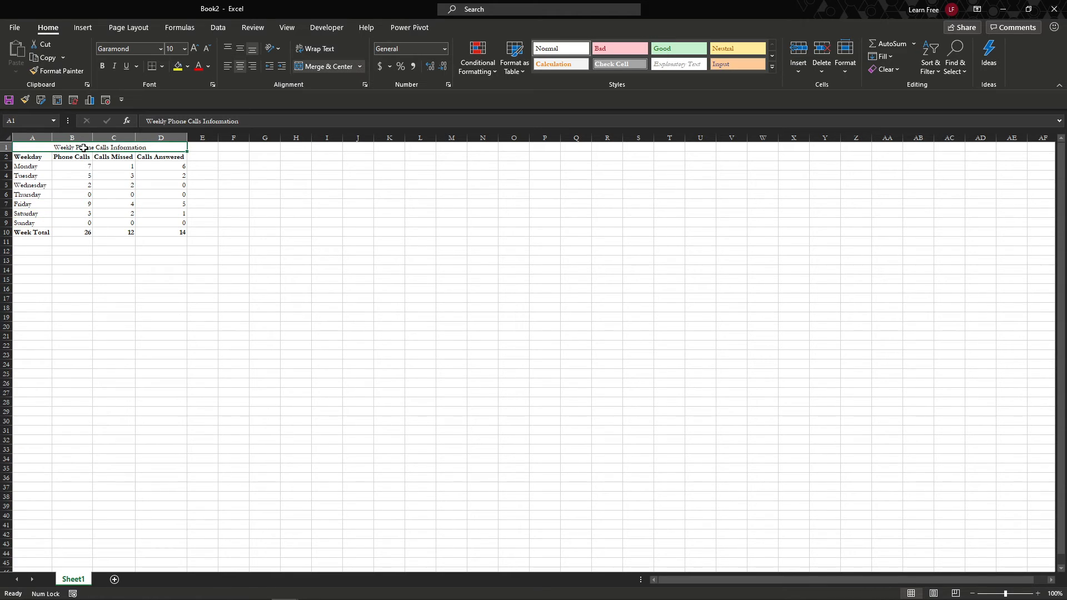
{"action": "left_click", "coordinate": [185, 49]}
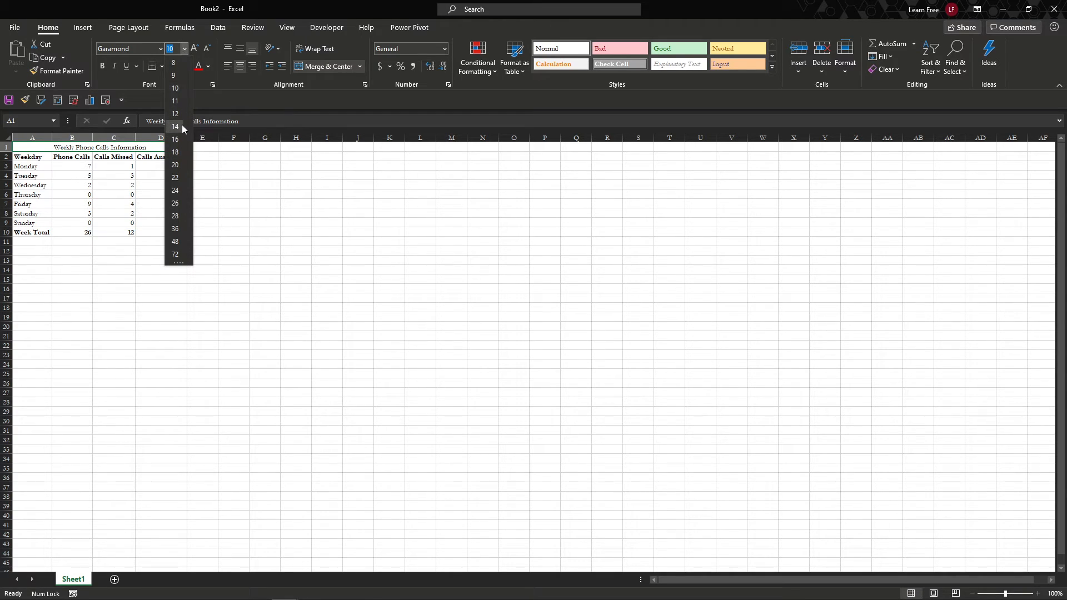
{"action": "left_click", "coordinate": [175, 139]}
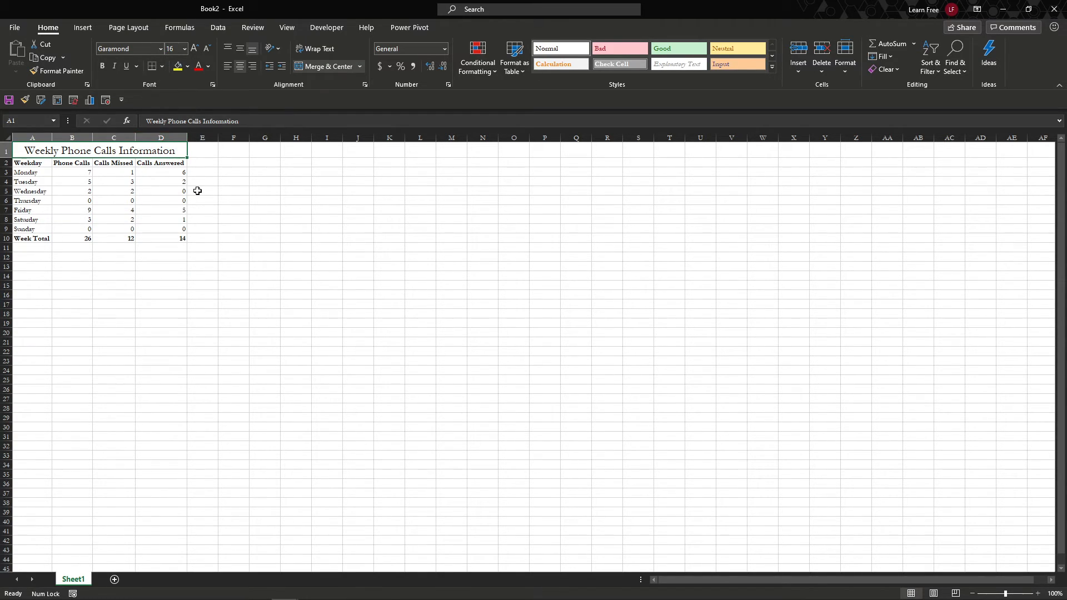
{"action": "left_click", "coordinate": [103, 67]}
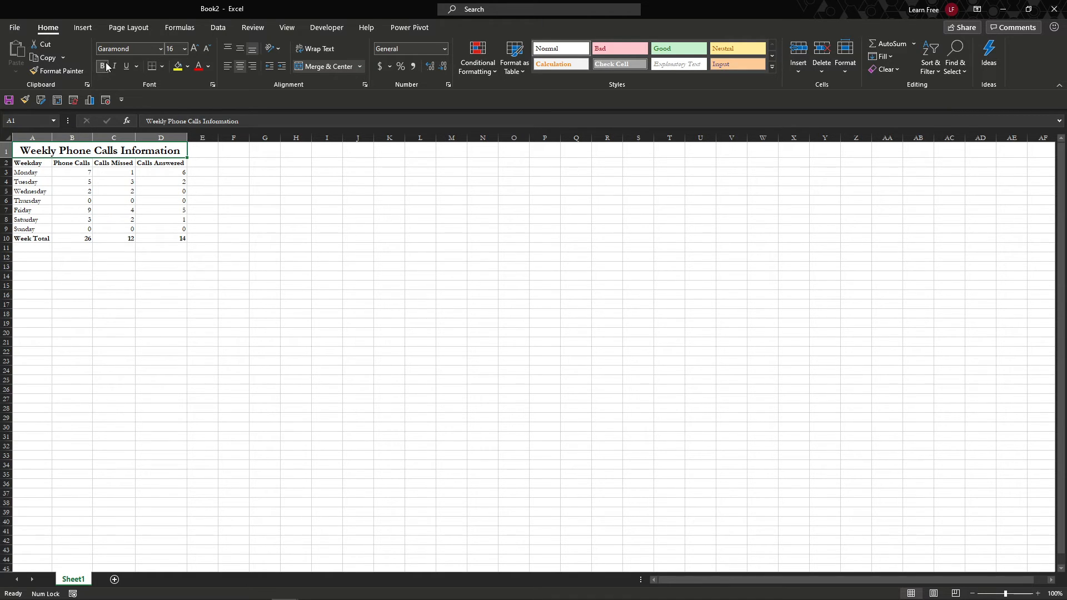
{"action": "left_click", "coordinate": [126, 66]}
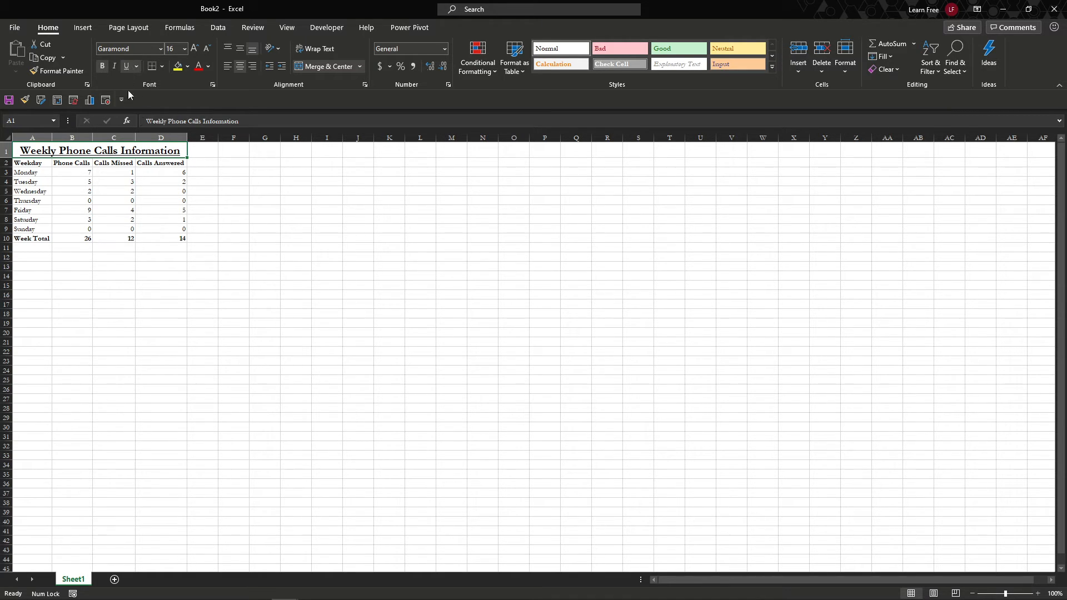
{"action": "left_click", "coordinate": [229, 183]}
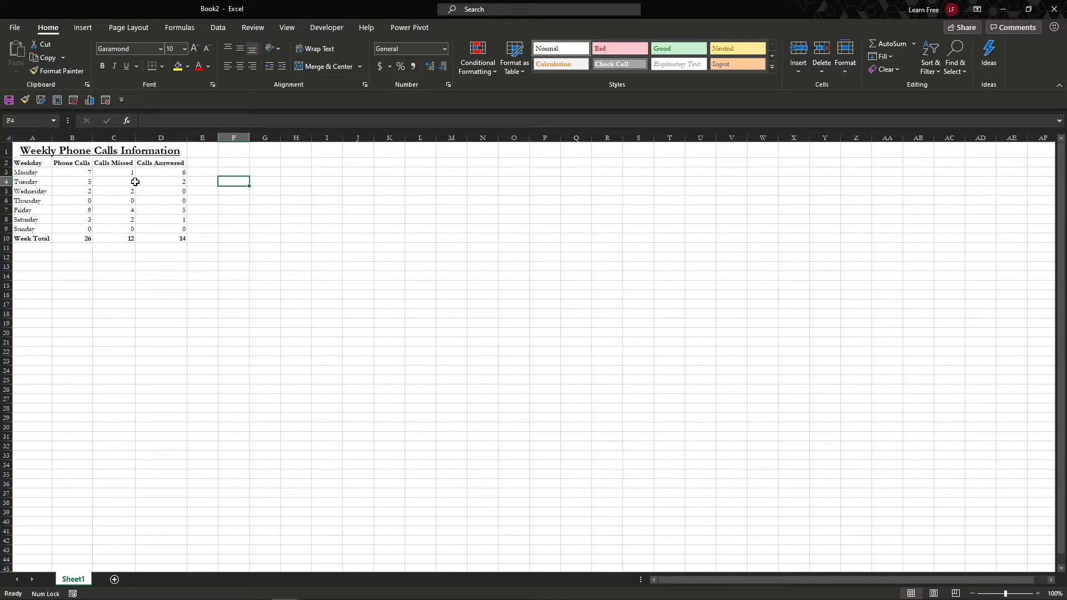
Step: Italicize the Week Total label in A10 and change the title's font to FrankRuehl
{"action": "left_click", "coordinate": [44, 238]}
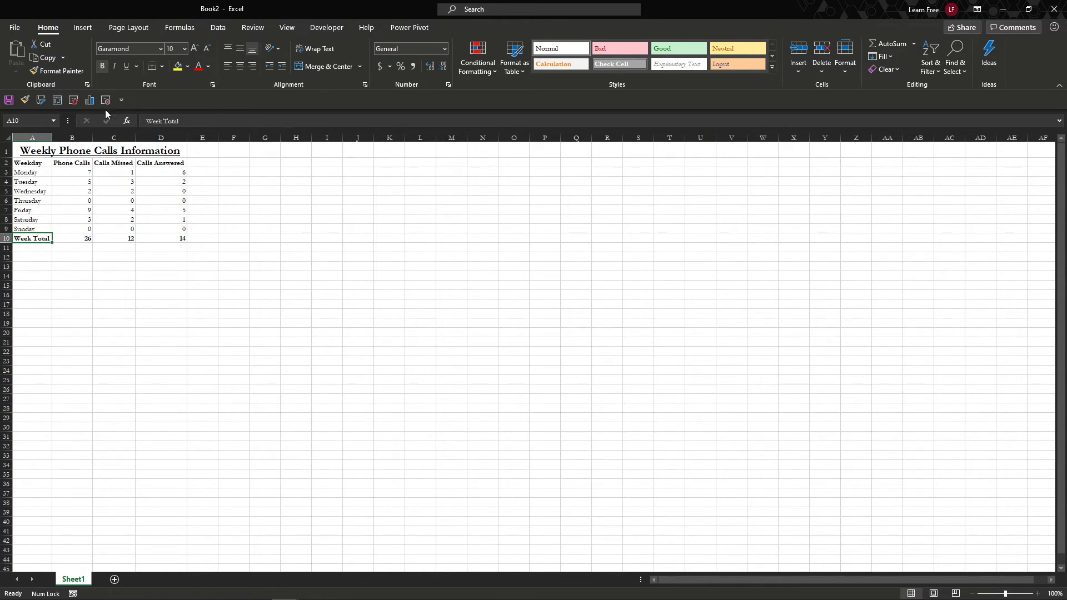
{"action": "left_click", "coordinate": [115, 67]}
{"action": "left_click", "coordinate": [58, 150]}
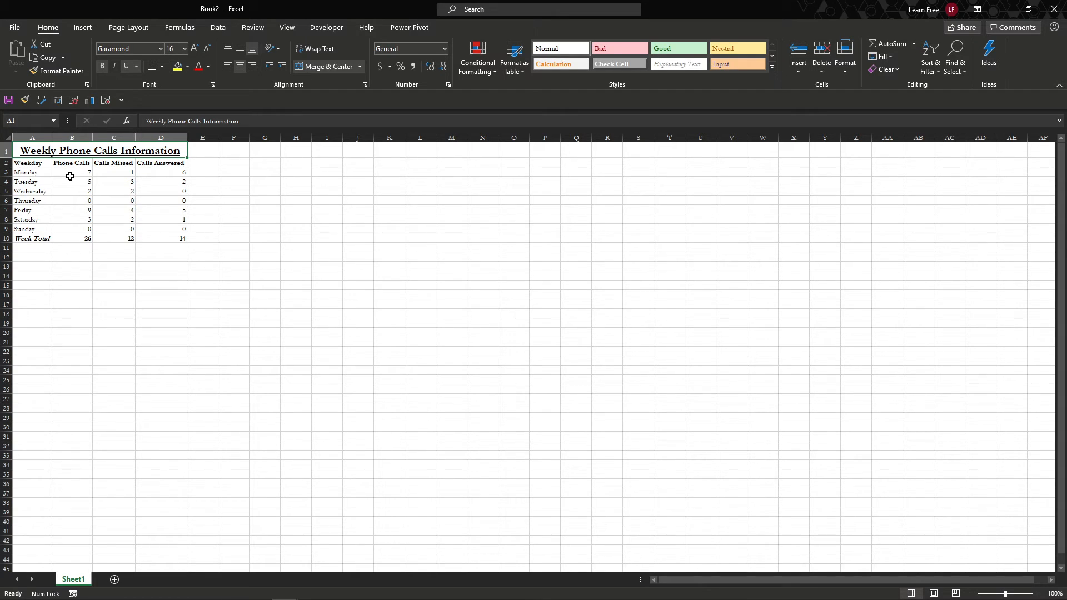
{"action": "left_click", "coordinate": [160, 50]}
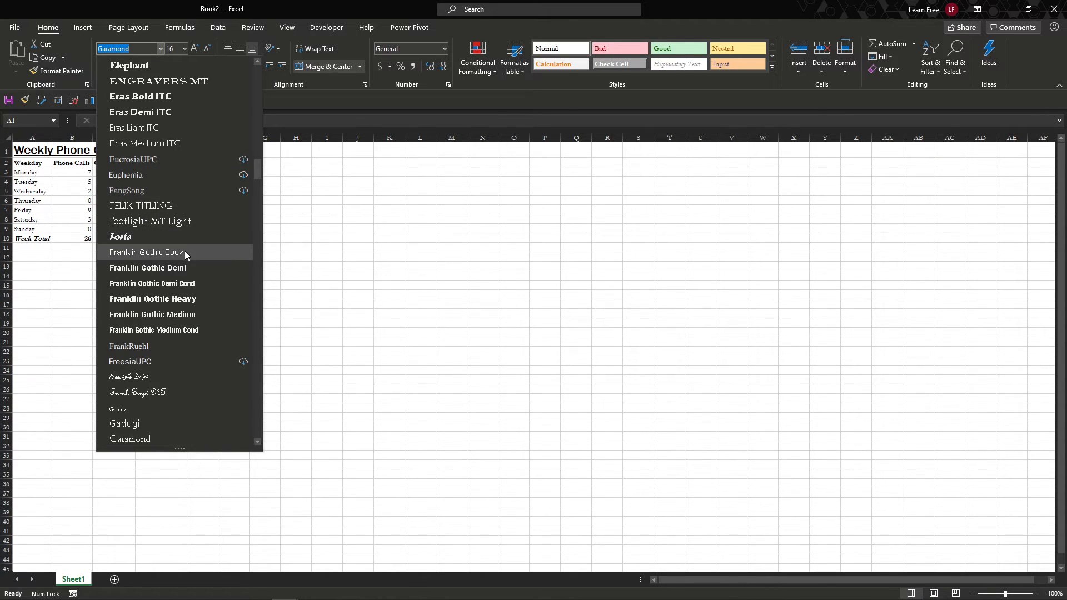
{"action": "left_click", "coordinate": [185, 352]}
{"action": "left_click", "coordinate": [224, 190]}
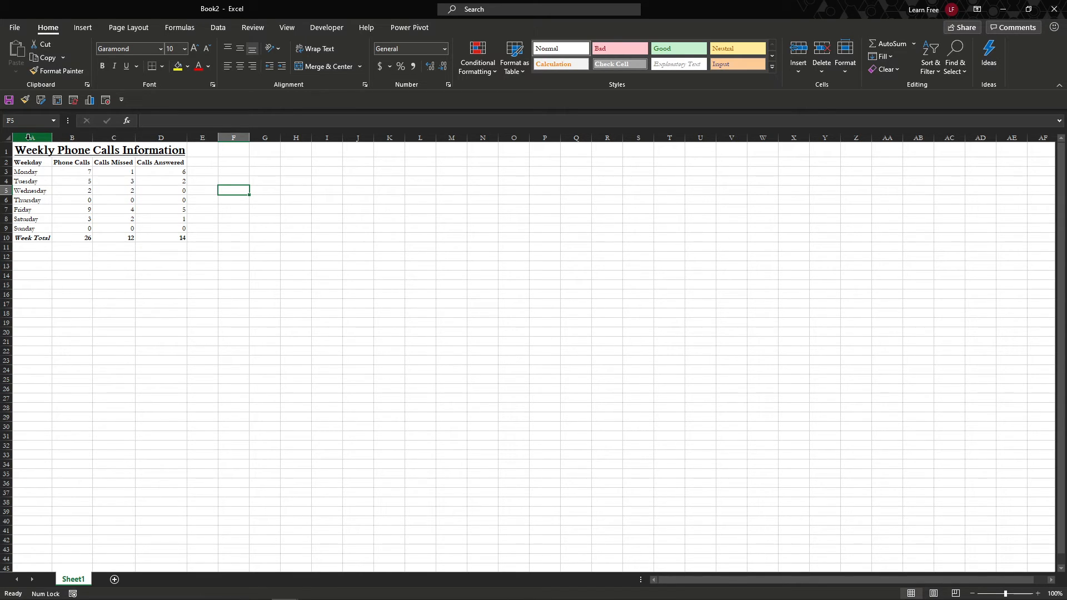
Step: Widen columns A through D slightly, giving them all the same width
{"action": "left_click_drag", "start_coordinate": [28, 138], "coordinate": [162, 137]}
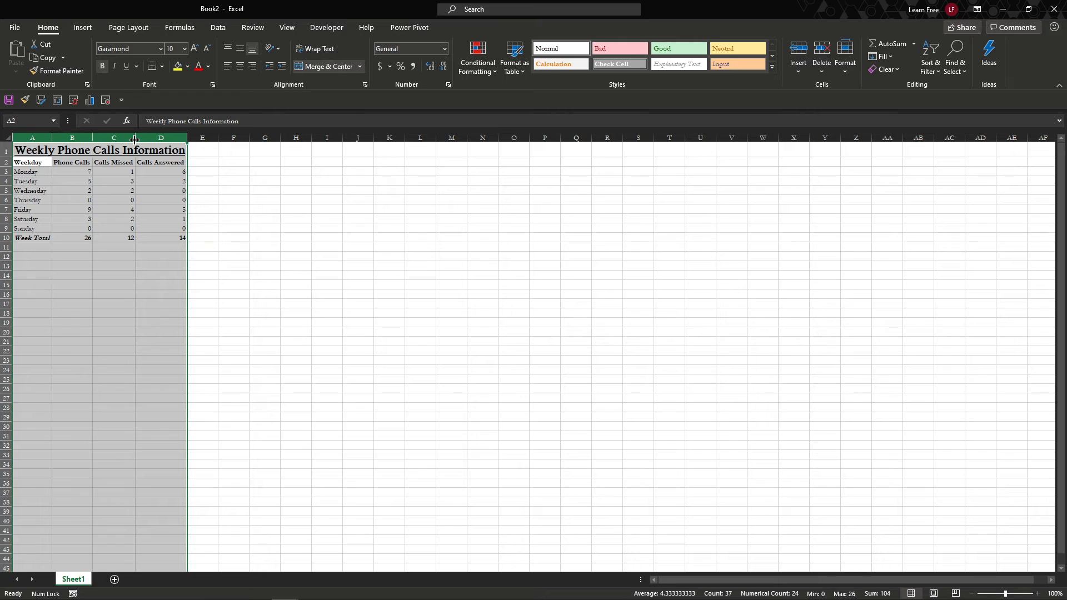
{"action": "left_click_drag", "start_coordinate": [134, 139], "coordinate": [137, 140]}
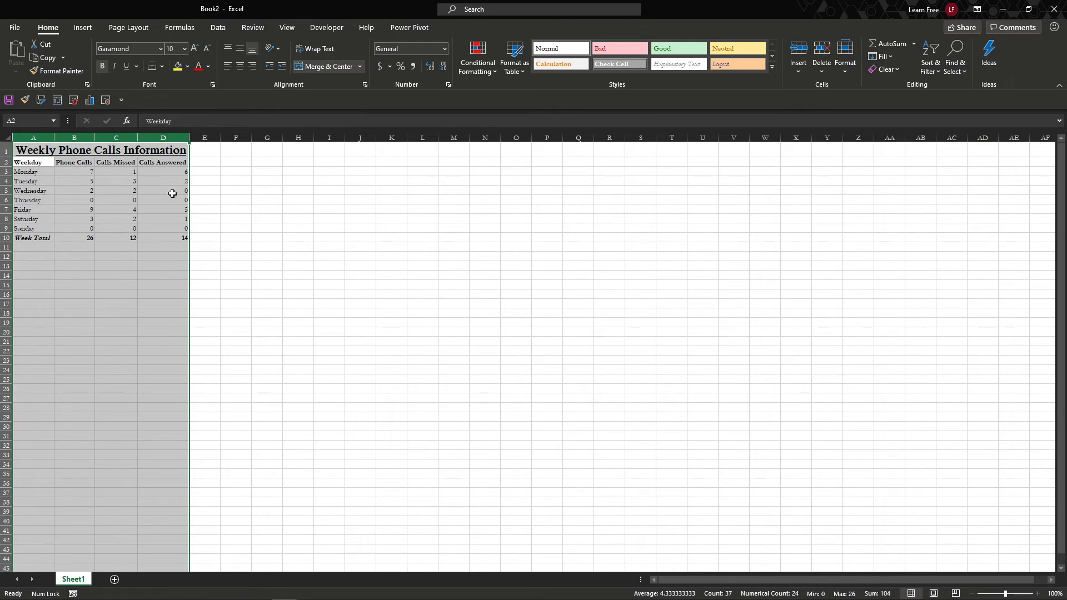
{"action": "left_click", "coordinate": [196, 198]}
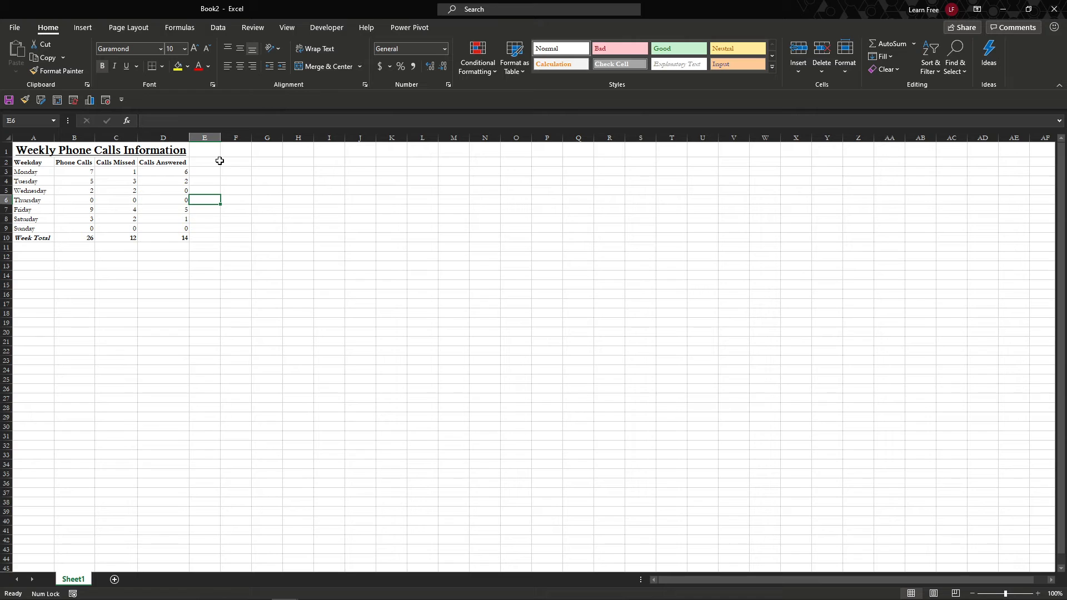
Step: Apply All Borders to the whole table, including the title, in A1:D10
{"action": "left_click", "coordinate": [42, 172]}
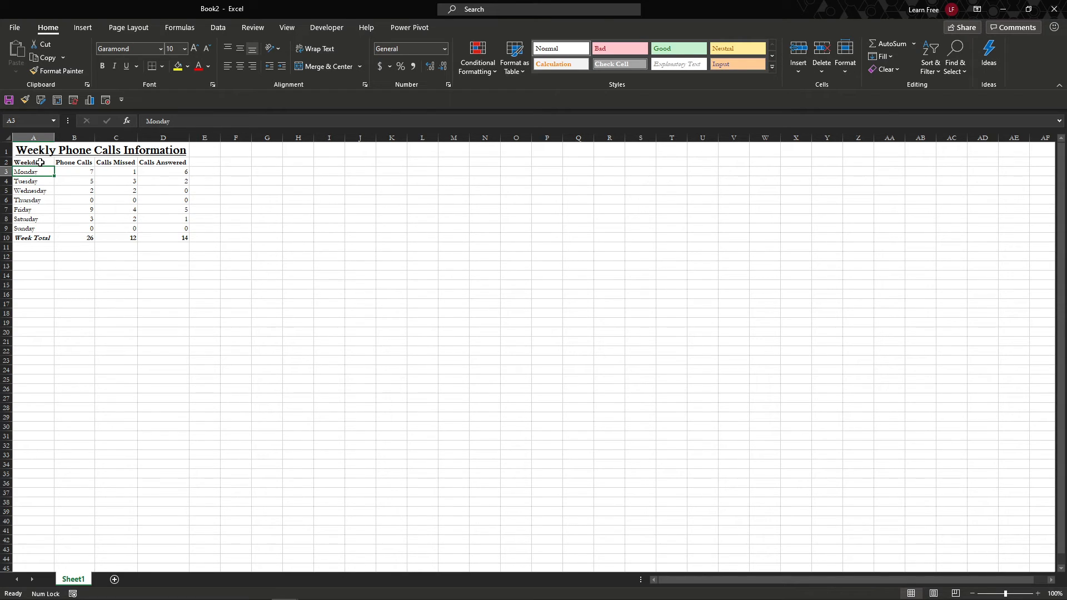
{"action": "left_click_drag", "start_coordinate": [169, 237], "coordinate": [39, 145]}
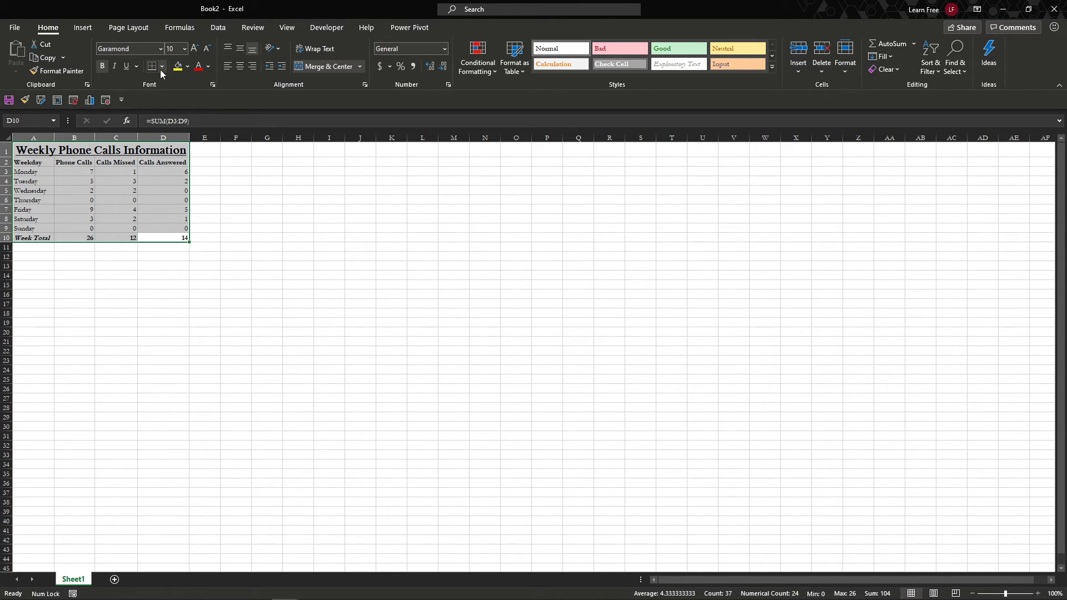
{"action": "left_click", "coordinate": [161, 69]}
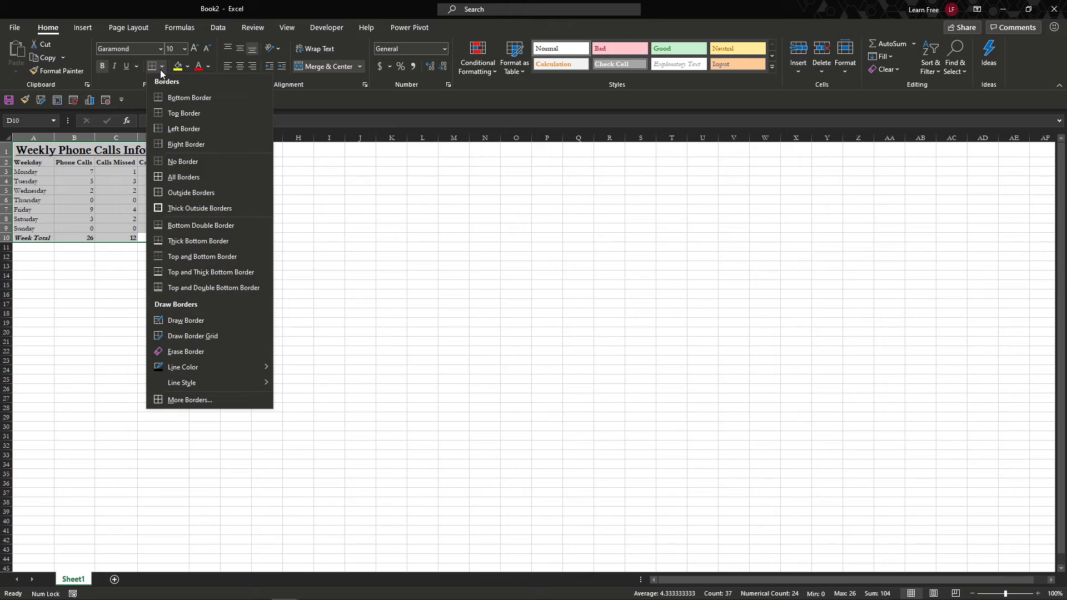
{"action": "left_click", "coordinate": [213, 178]}
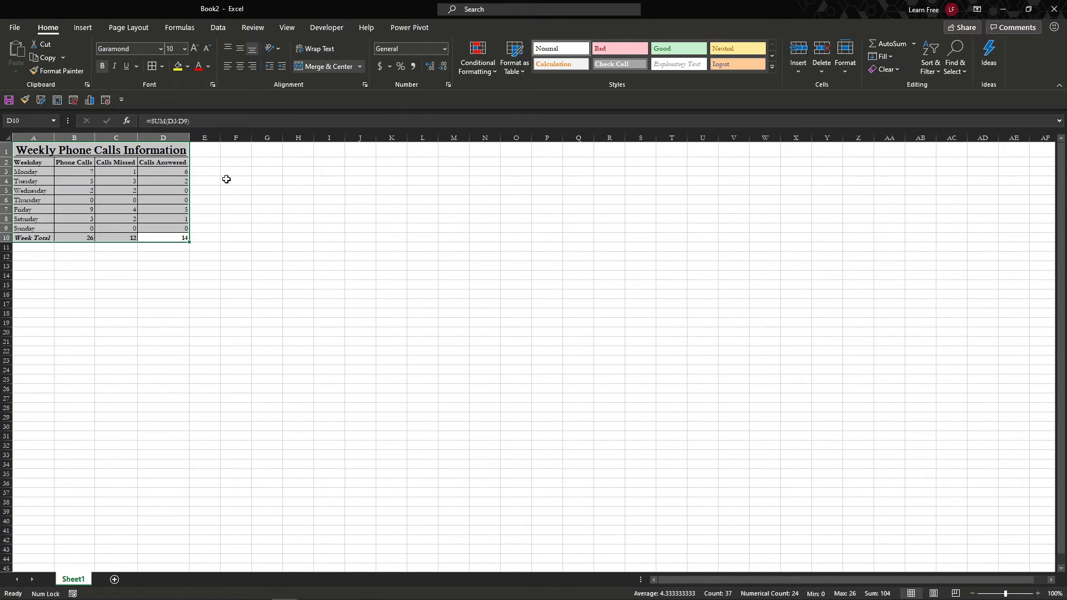
{"action": "left_click", "coordinate": [226, 179]}
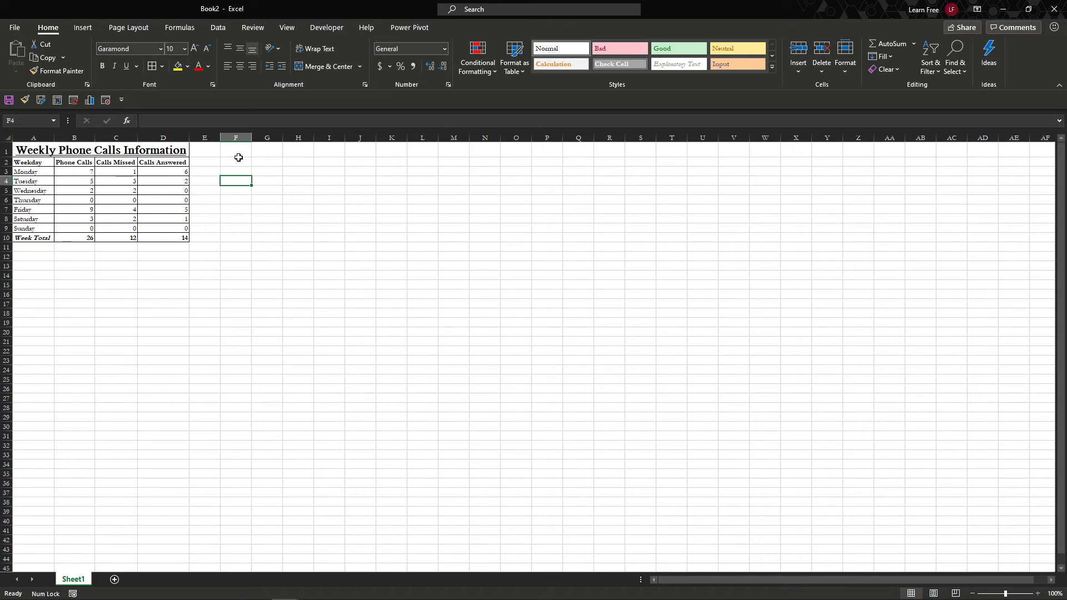
Step: Try the Calculation cell style on the title and undo it
{"action": "left_click", "coordinate": [148, 148]}
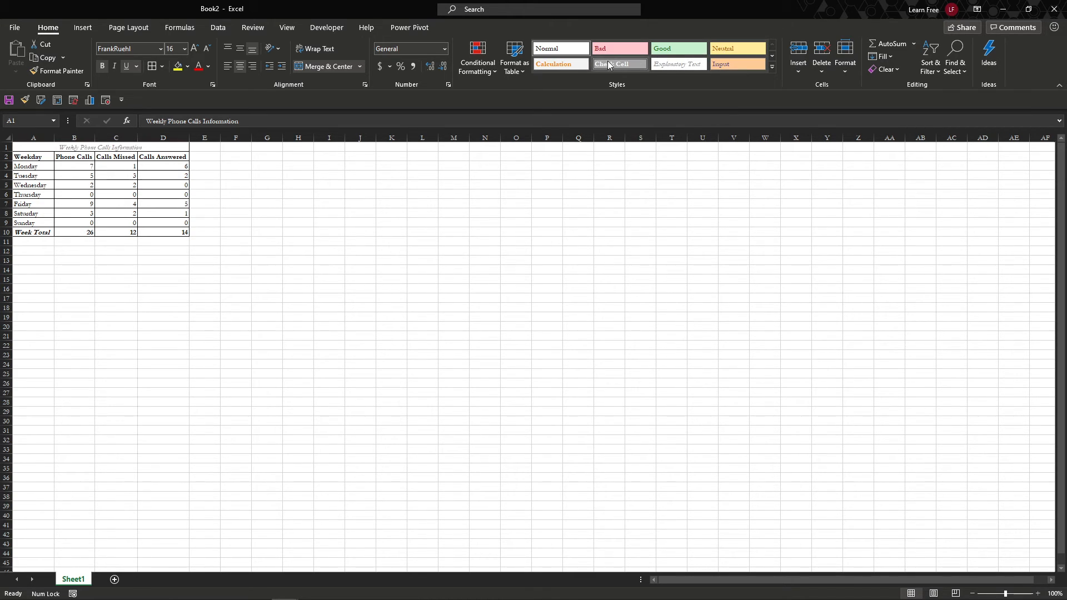
{"action": "left_click", "coordinate": [559, 66]}
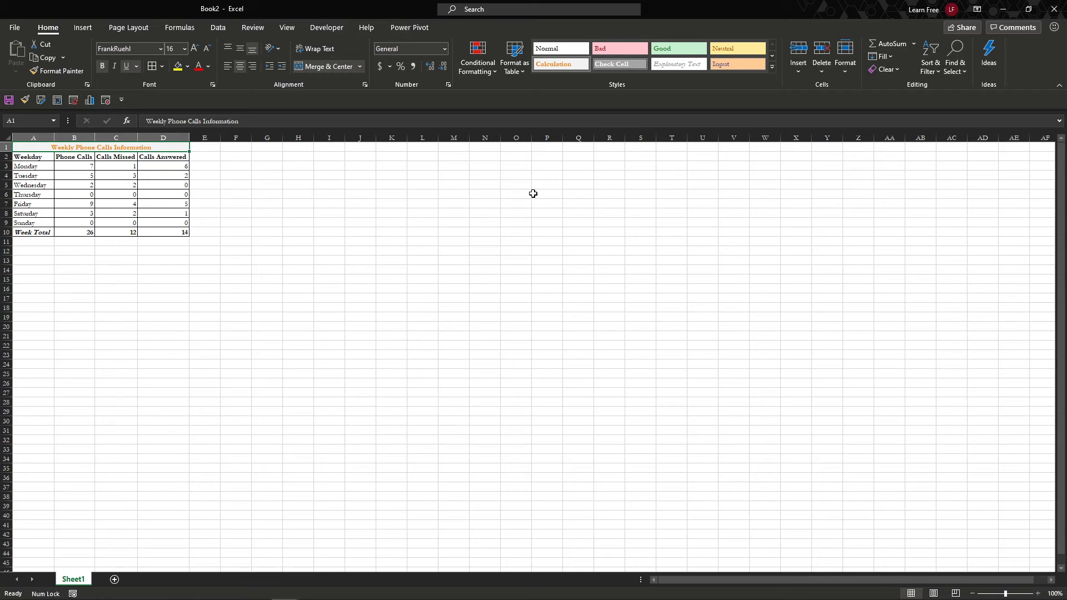
{"action": "key", "text": "ctrl+z"}
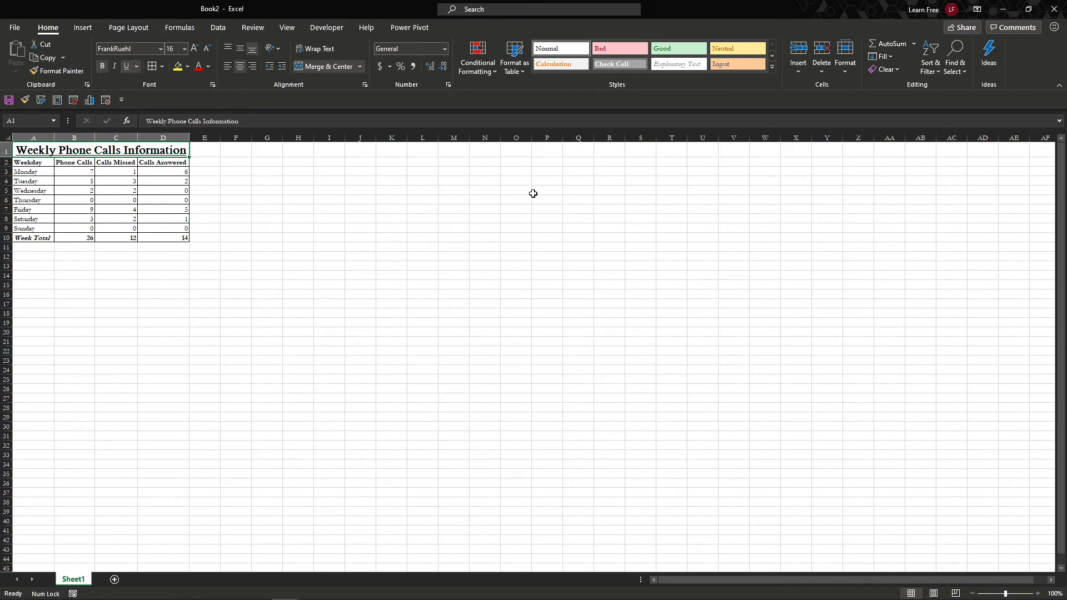
Step: Apply the Heading 1 cell style to the title and the Total cell style to the Week Total row in A10:D10
{"action": "left_click", "coordinate": [771, 73]}
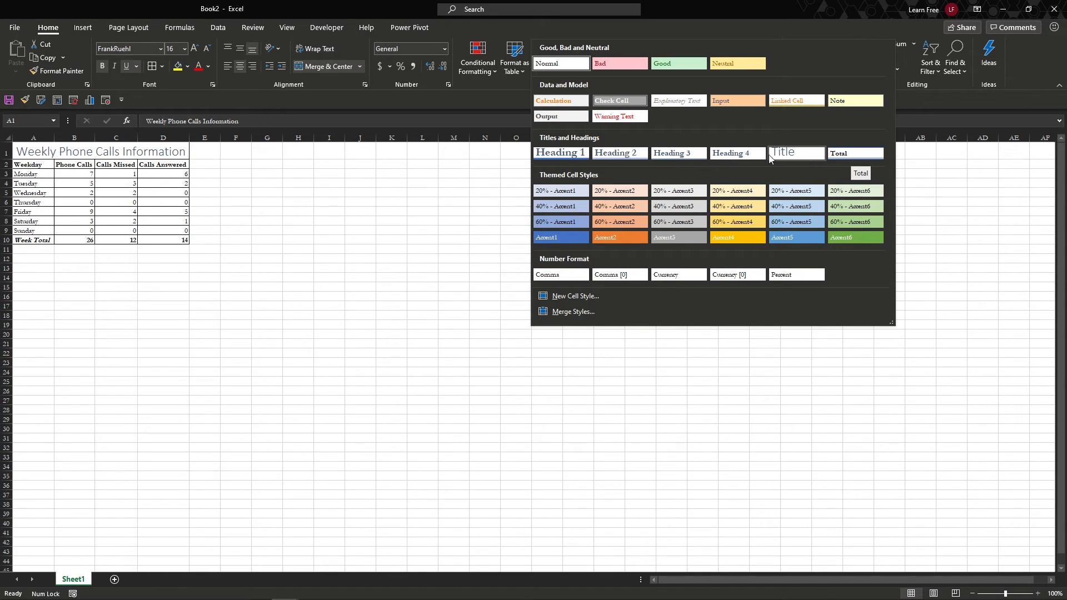
{"action": "left_click", "coordinate": [578, 153]}
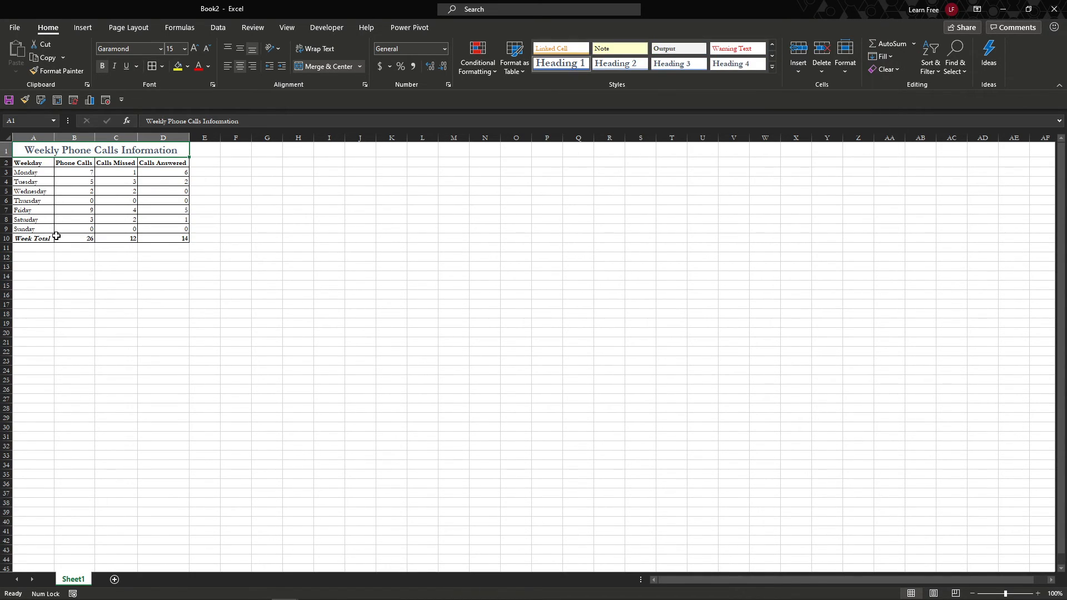
{"action": "left_click_drag", "start_coordinate": [40, 239], "coordinate": [160, 236]}
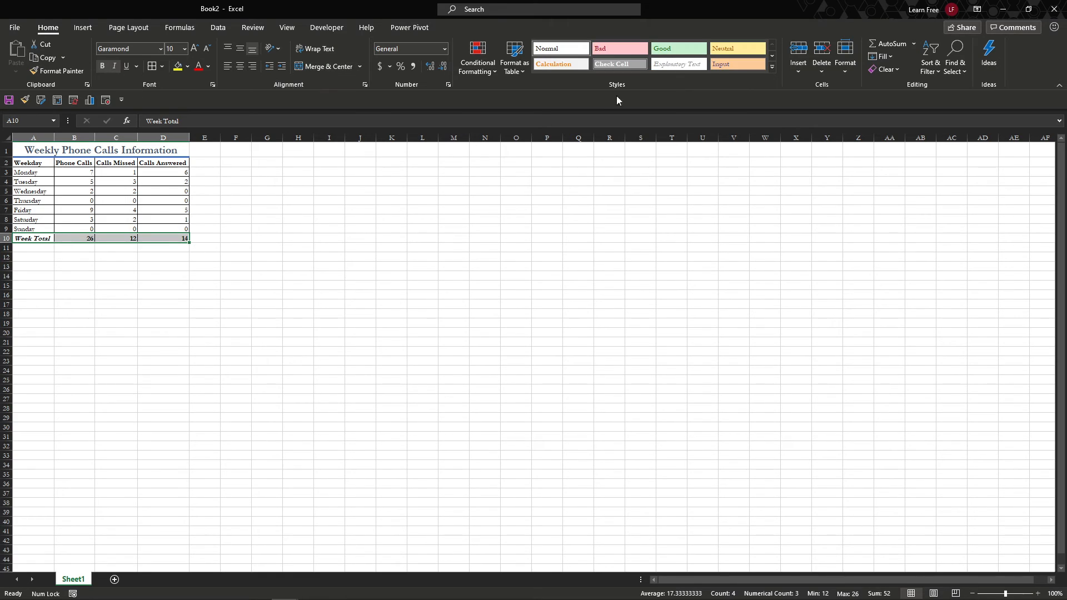
{"action": "left_click", "coordinate": [773, 67]}
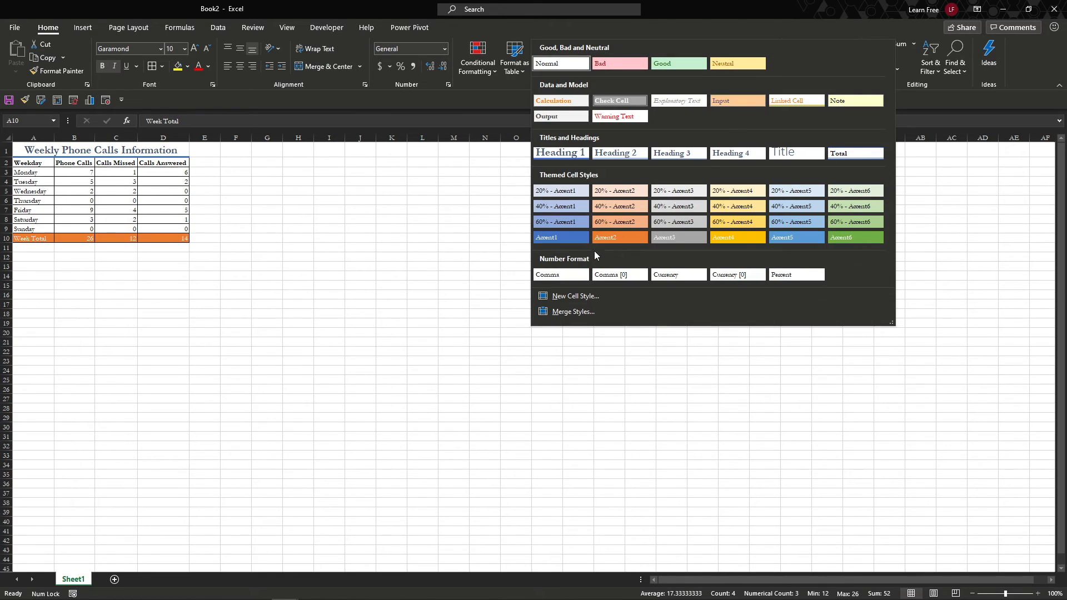
{"action": "left_click", "coordinate": [841, 157]}
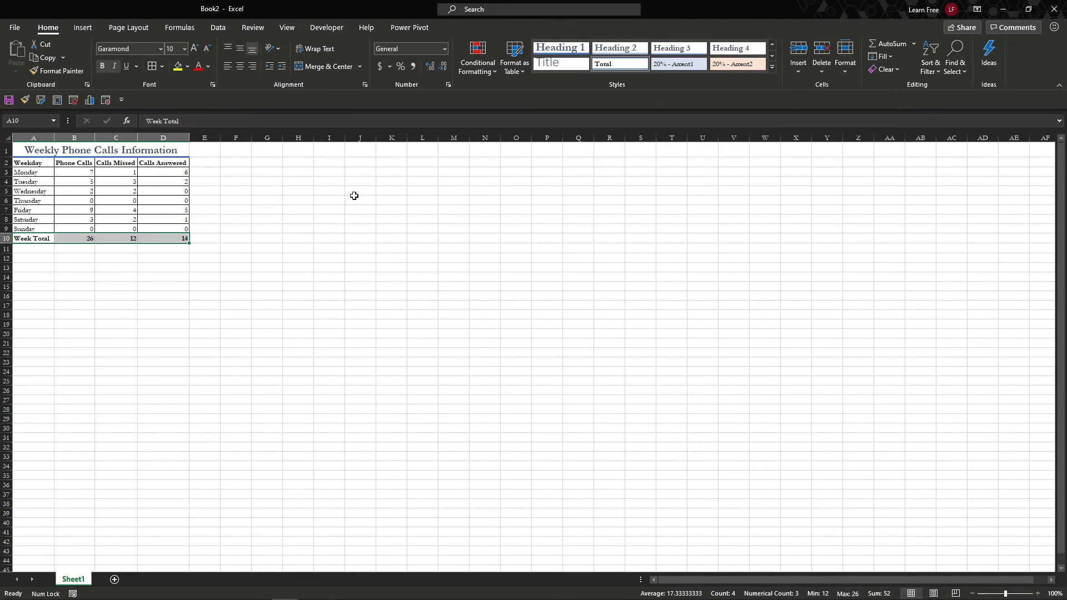
{"action": "left_click", "coordinate": [298, 191]}
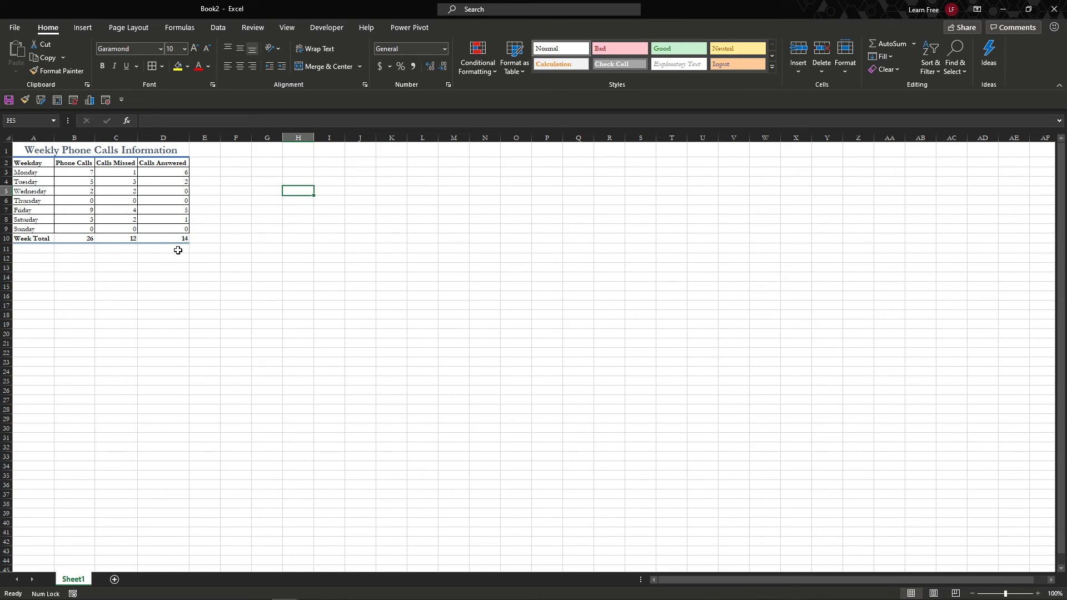
Step: Reapply All Borders to the Week Total row in A10:D10
{"action": "left_click_drag", "start_coordinate": [160, 239], "coordinate": [41, 238]}
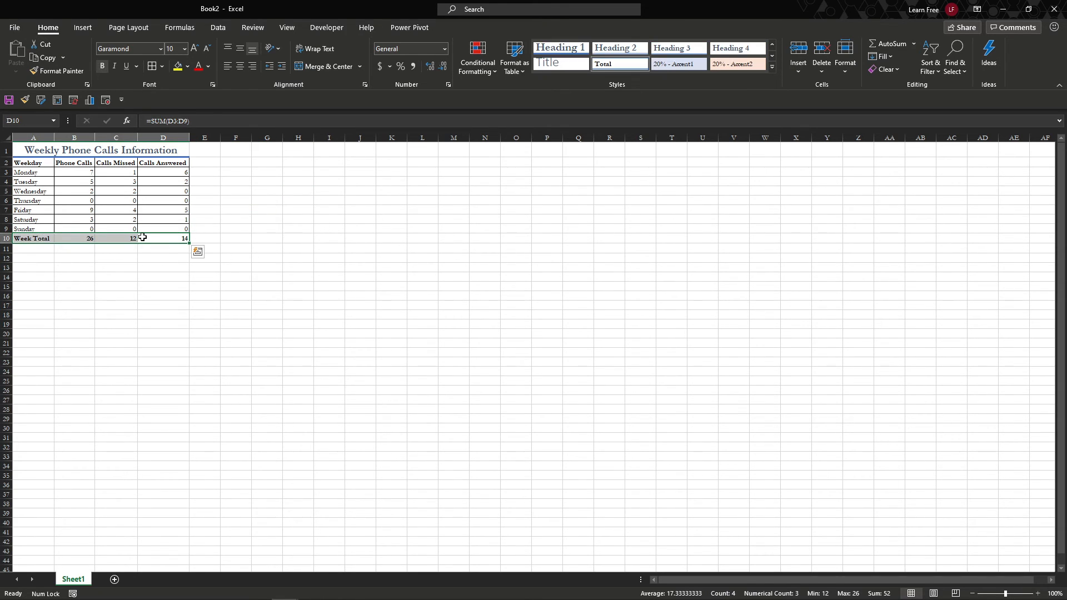
{"action": "left_click", "coordinate": [162, 266]}
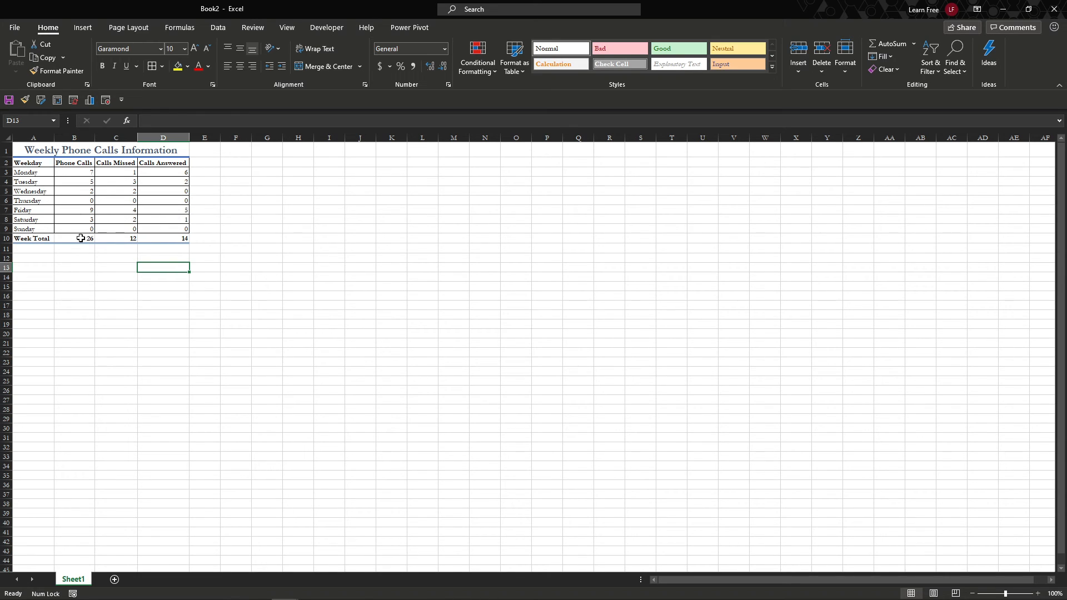
{"action": "left_click_drag", "start_coordinate": [38, 238], "coordinate": [185, 238]}
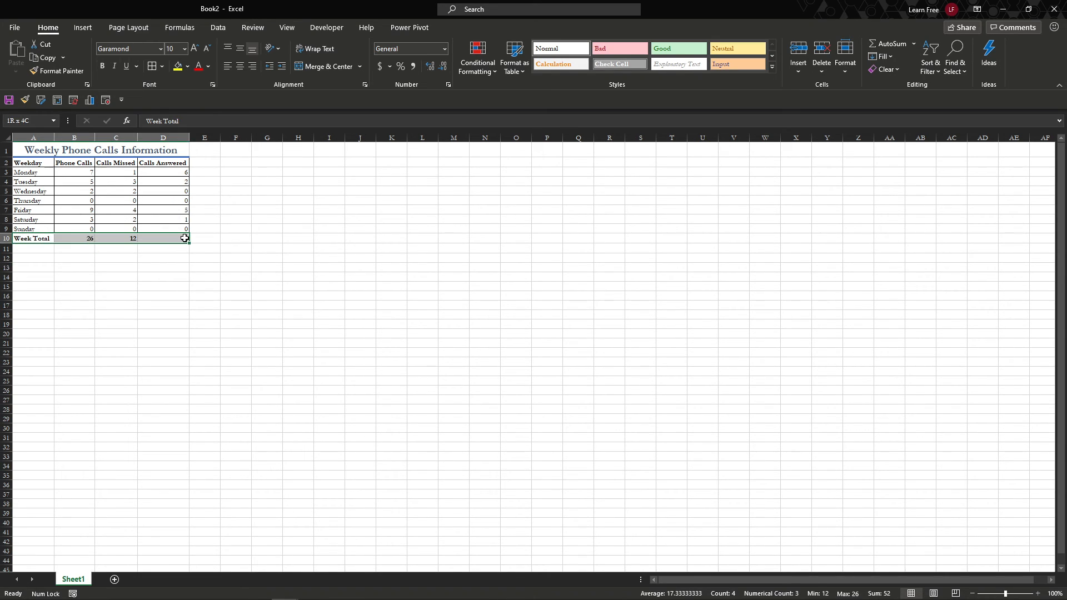
{"action": "left_click", "coordinate": [163, 67]}
{"action": "left_click", "coordinate": [219, 182]}
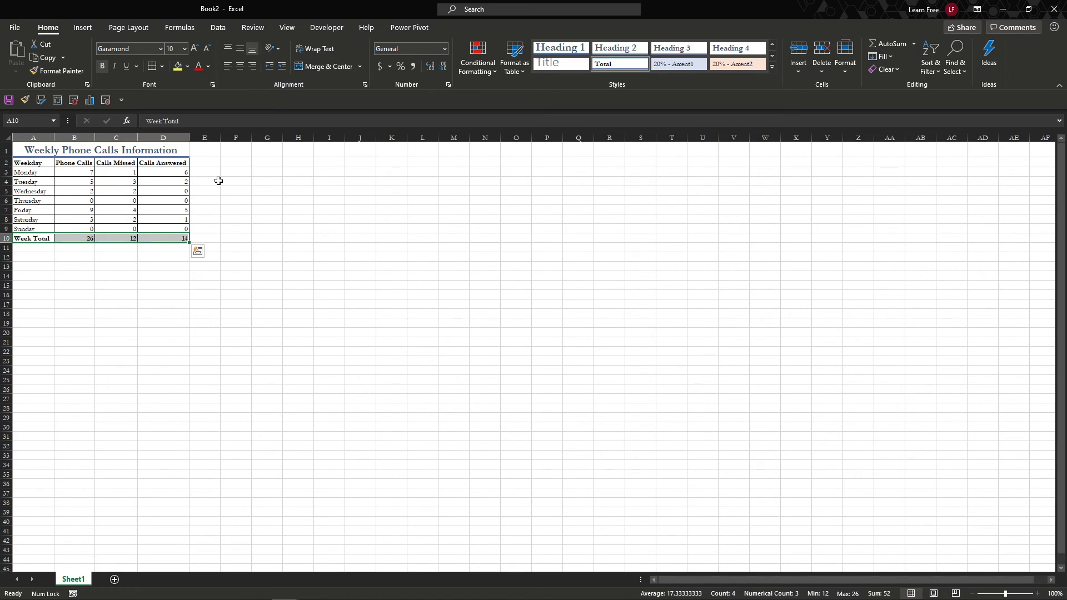
{"action": "left_click", "coordinate": [219, 181]}
{"action": "left_click", "coordinate": [239, 179]}
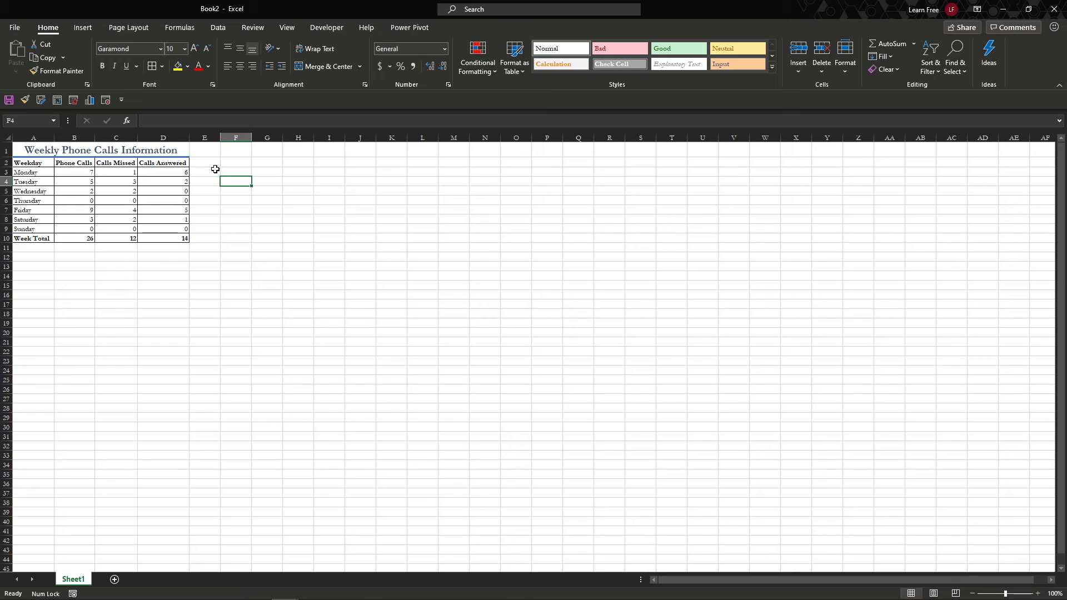
Step: Apply All Borders to the merged title cell in A1:D1
{"action": "left_click", "coordinate": [182, 151]}
{"action": "left_click", "coordinate": [161, 69]}
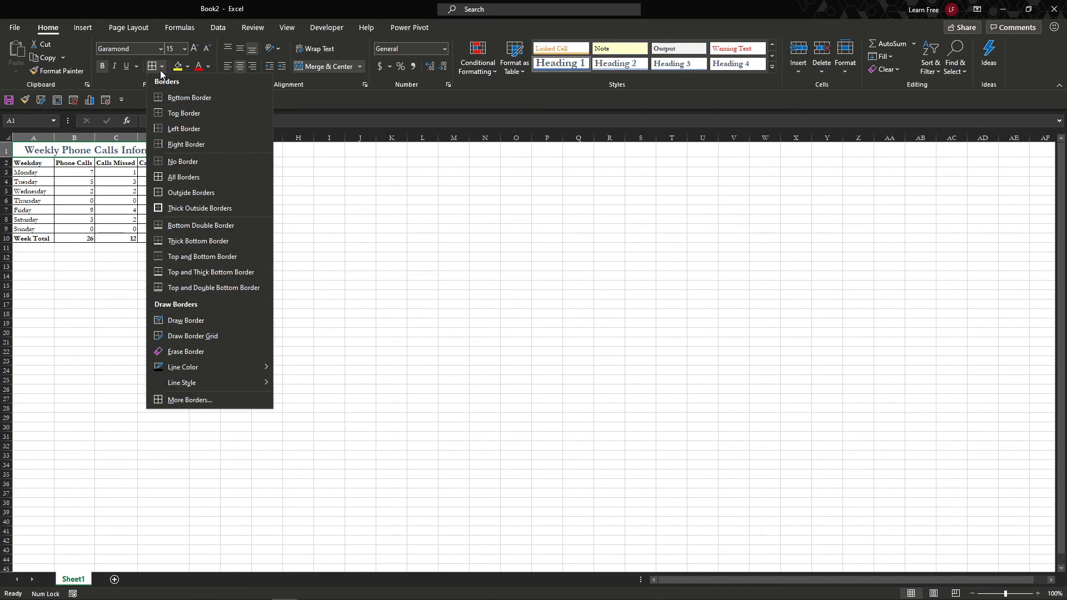
{"action": "left_click", "coordinate": [227, 178]}
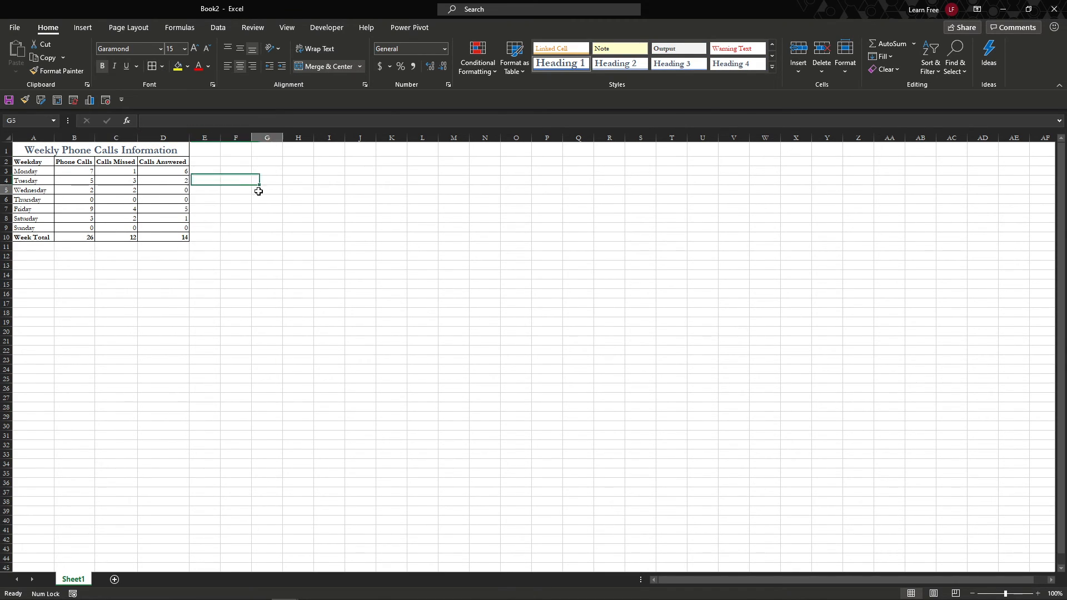
{"action": "left_click", "coordinate": [257, 190]}
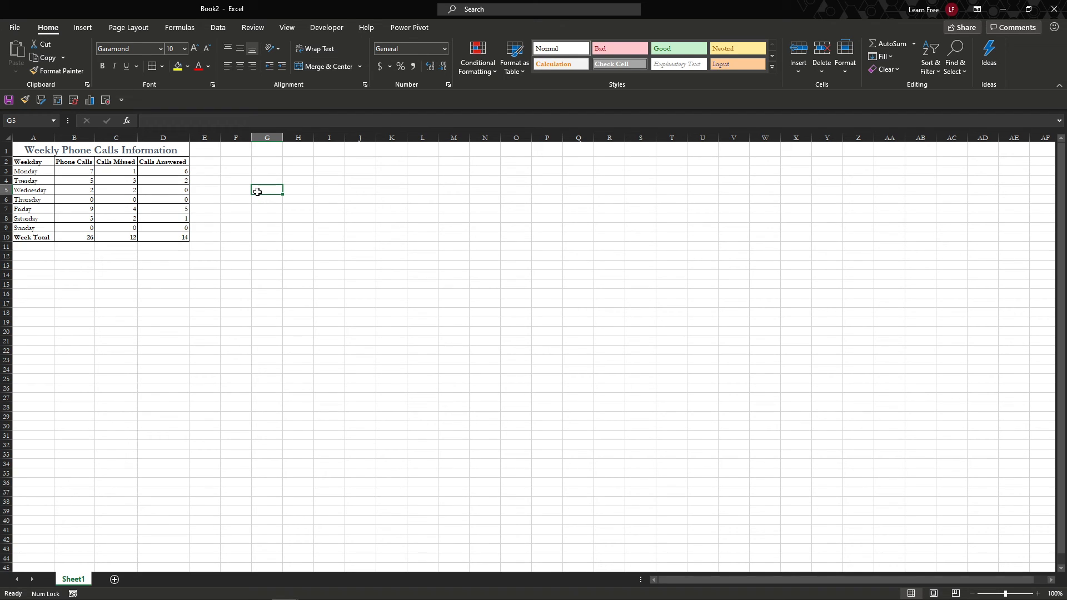
Step: Undo the title's All Borders and restore them to compare both looks
{"action": "key", "text": "ctrl+Home"}
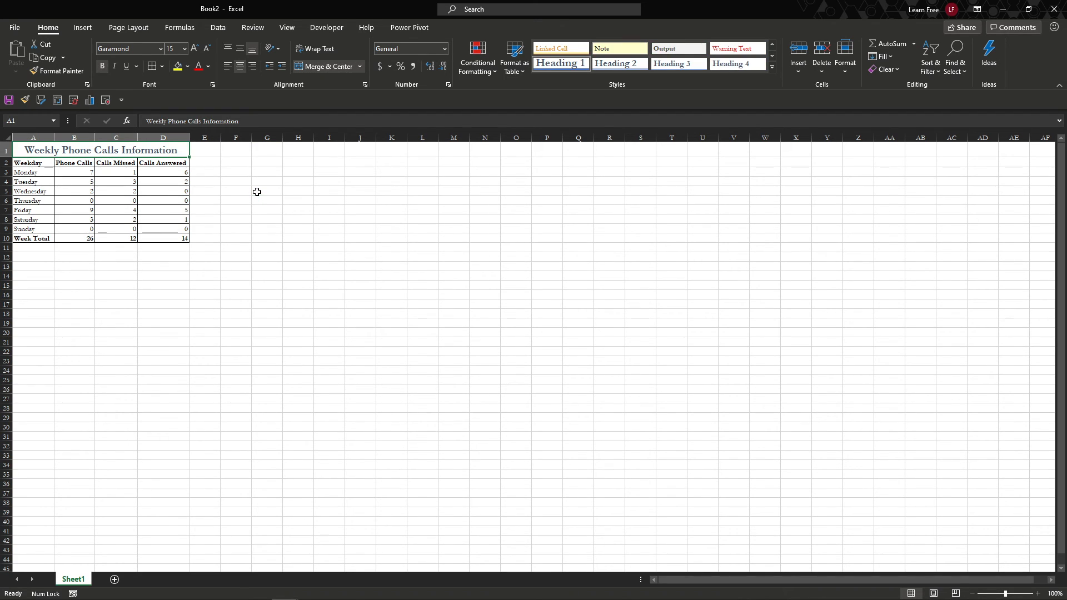
{"action": "left_click", "coordinate": [257, 192]}
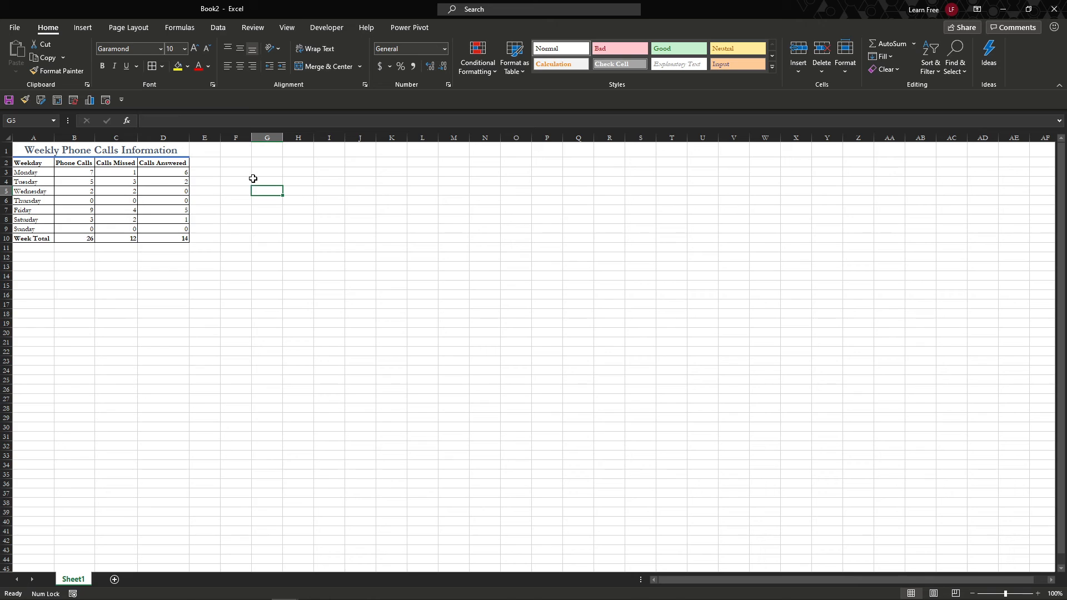
{"action": "key", "text": "ctrl+Home"}
{"action": "left_click", "coordinate": [252, 179]}
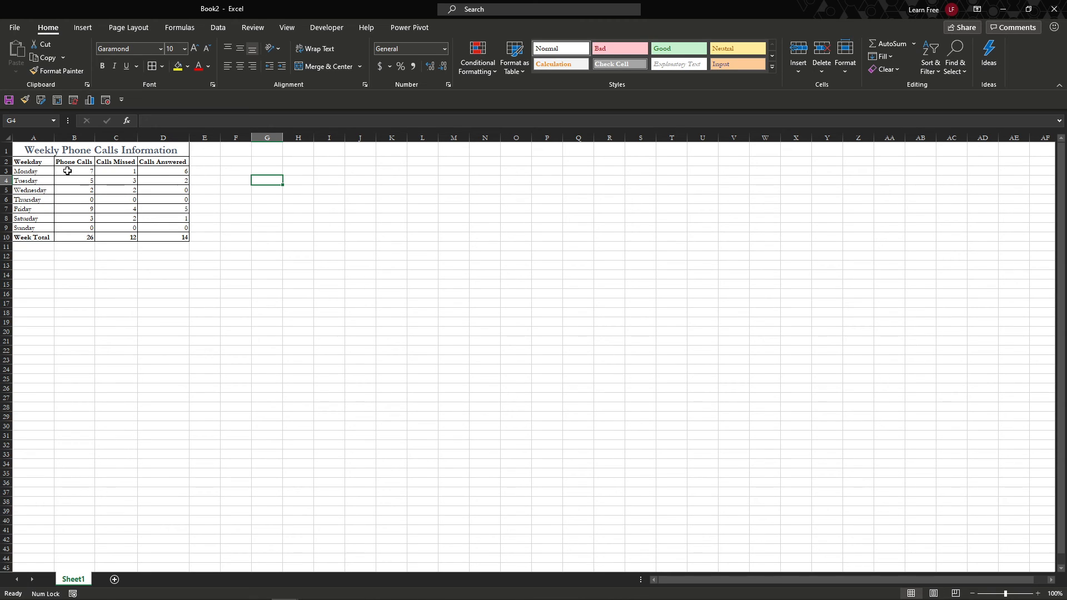
Step: Apply the Number format to the call figures and week totals in B3:D10
{"action": "left_click_drag", "start_coordinate": [66, 171], "coordinate": [159, 239]}
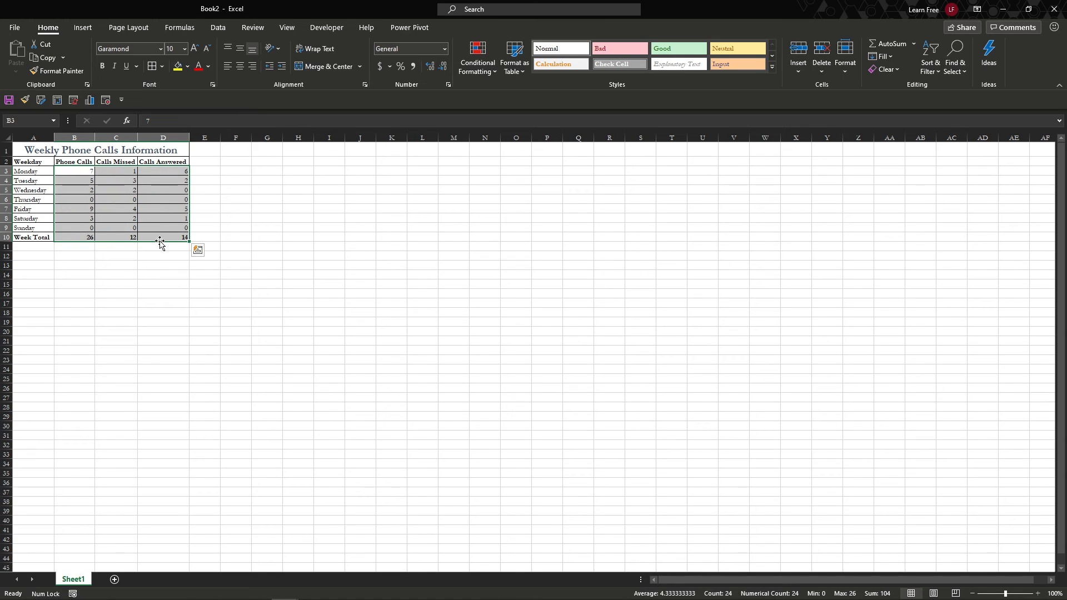
{"action": "left_click", "coordinate": [445, 49]}
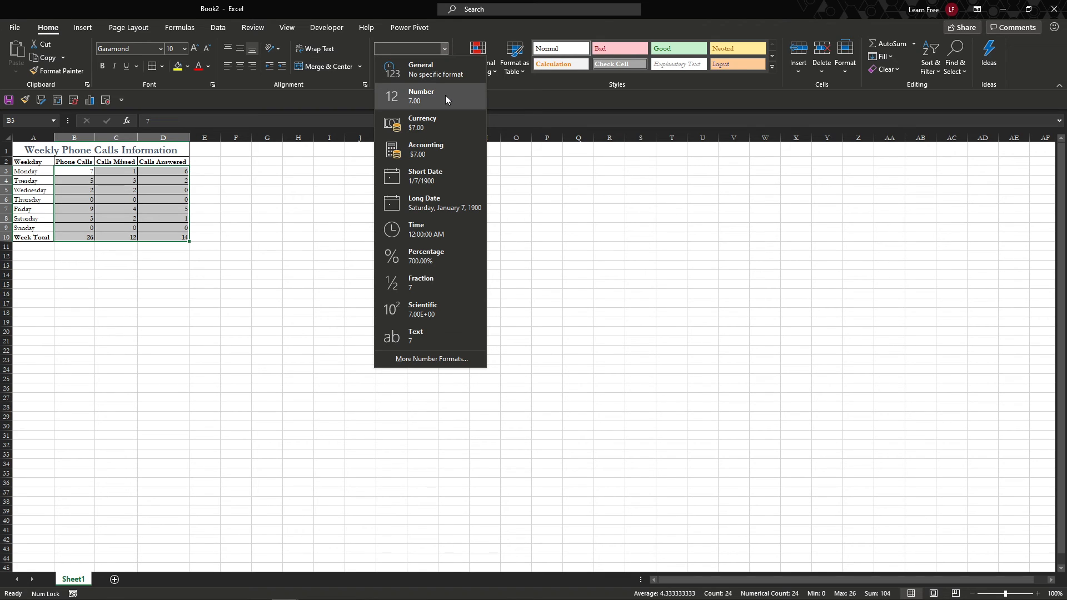
{"action": "left_click", "coordinate": [445, 49]}
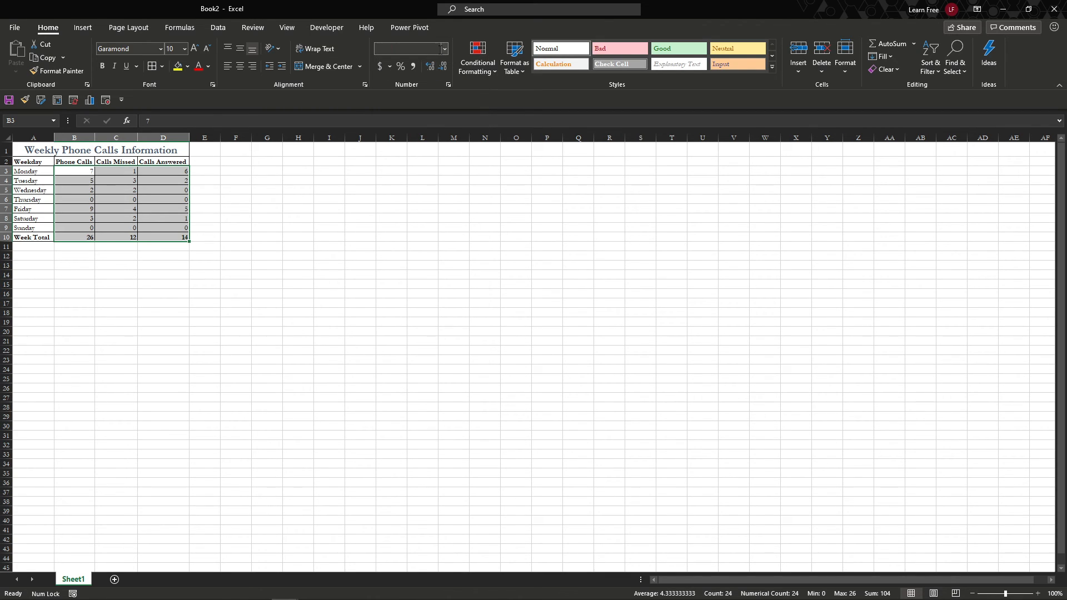
{"action": "left_click", "coordinate": [446, 49]}
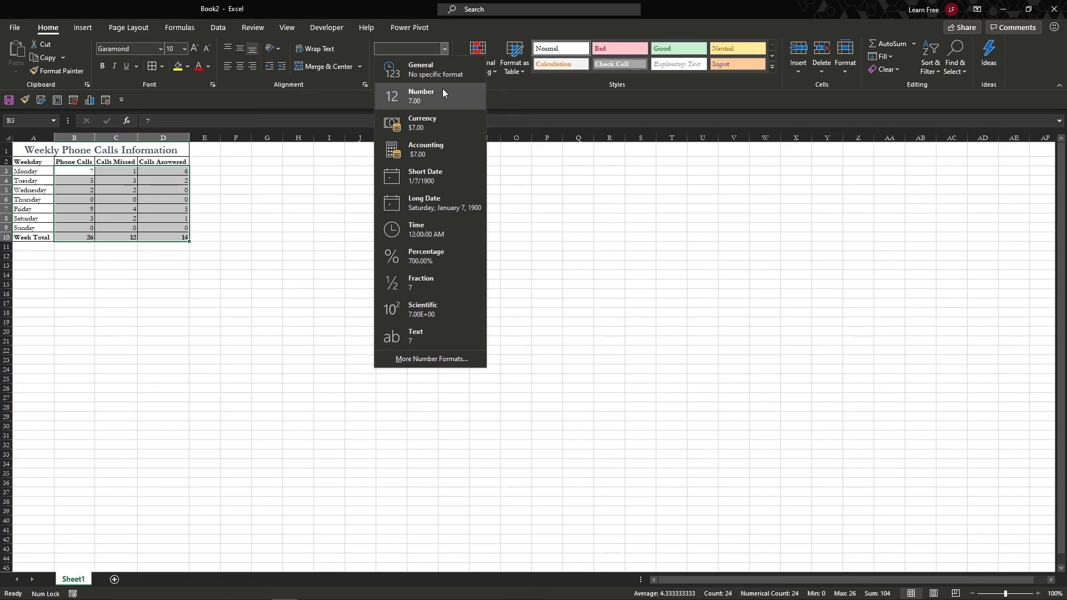
{"action": "left_click", "coordinate": [443, 92]}
Step: Try the Accounting and Currency number formats on B3:D10, ending with Accounting
{"action": "left_click", "coordinate": [444, 49]}
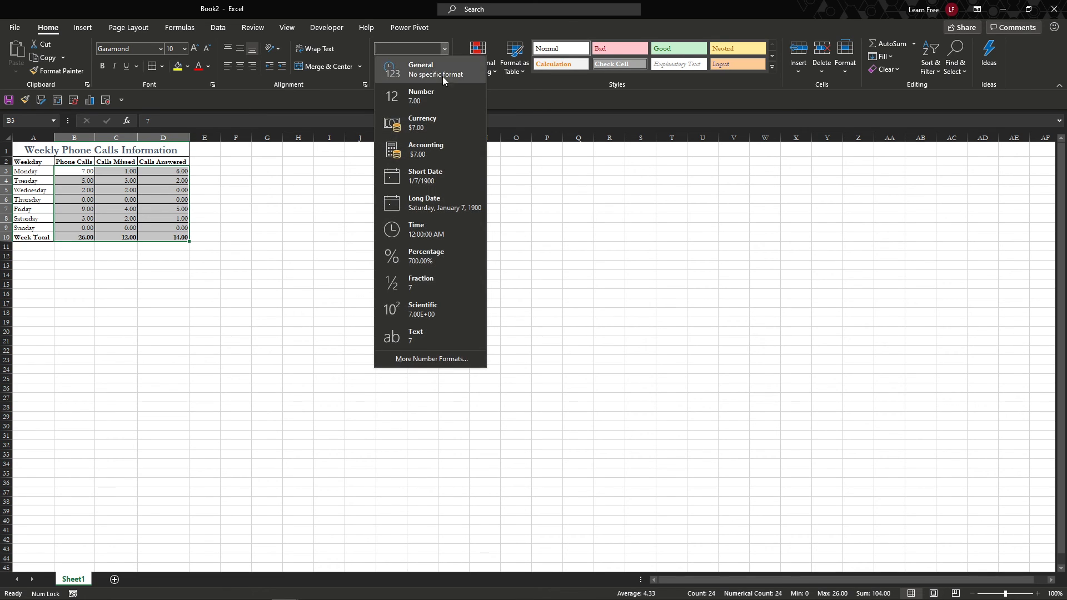
{"action": "left_click", "coordinate": [439, 147]}
{"action": "left_click", "coordinate": [447, 49]}
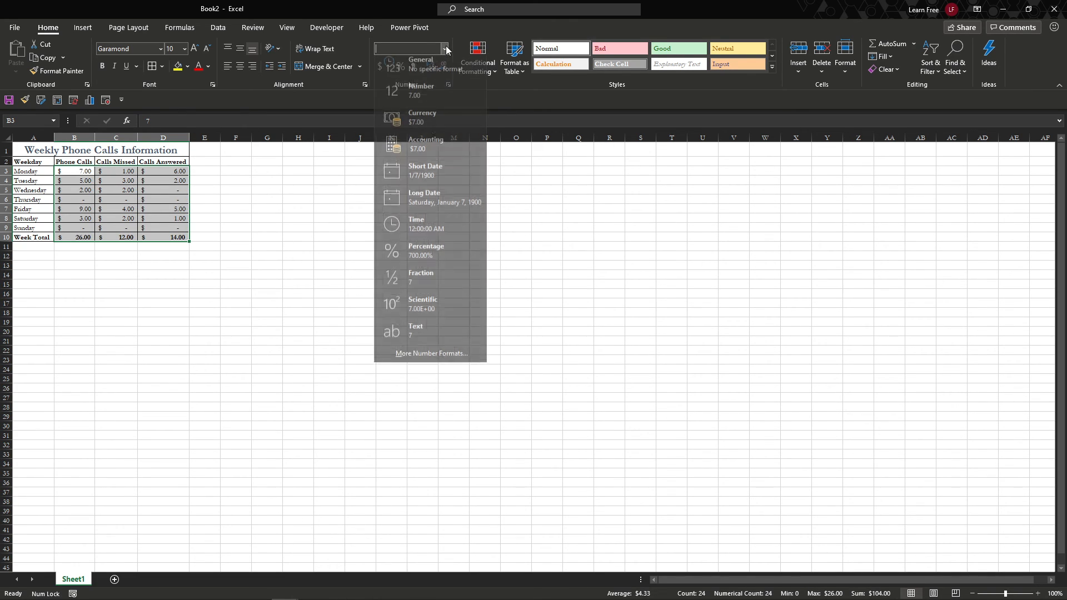
{"action": "left_click", "coordinate": [432, 126]}
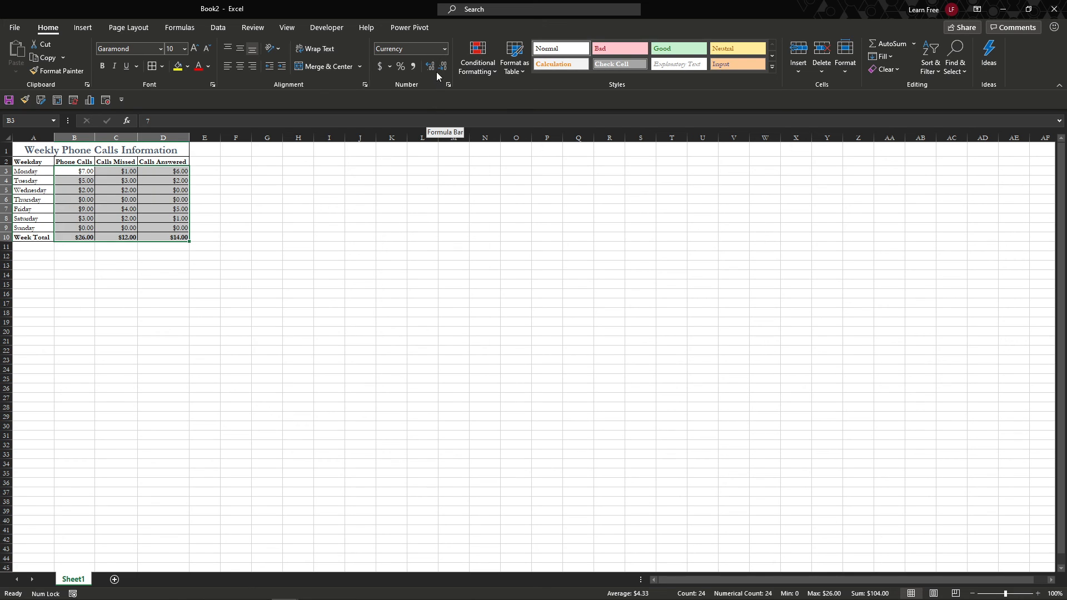
{"action": "left_click", "coordinate": [446, 48]}
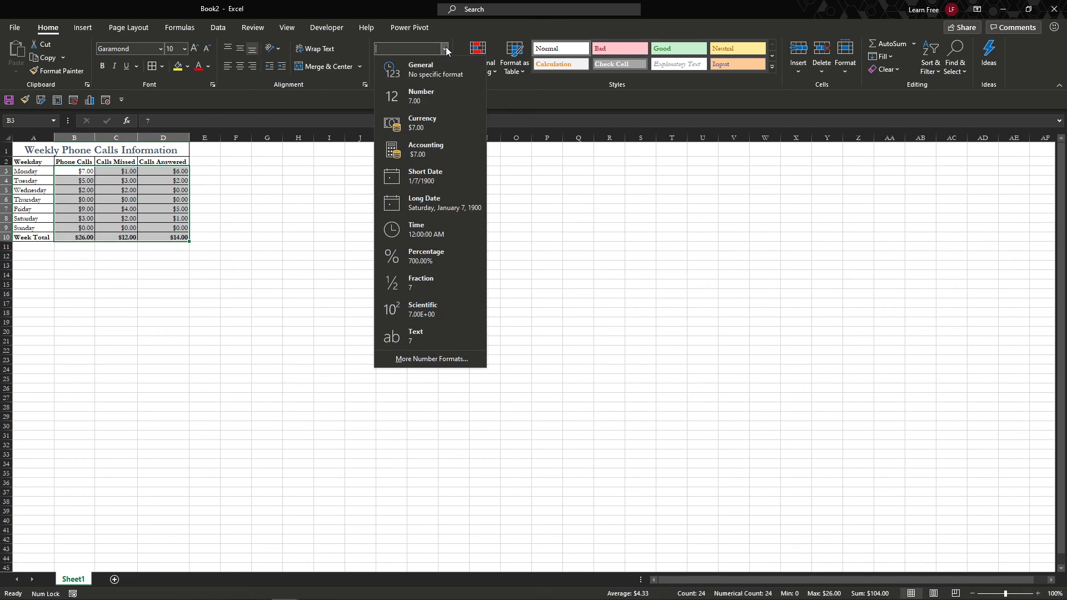
{"action": "left_click", "coordinate": [449, 148]}
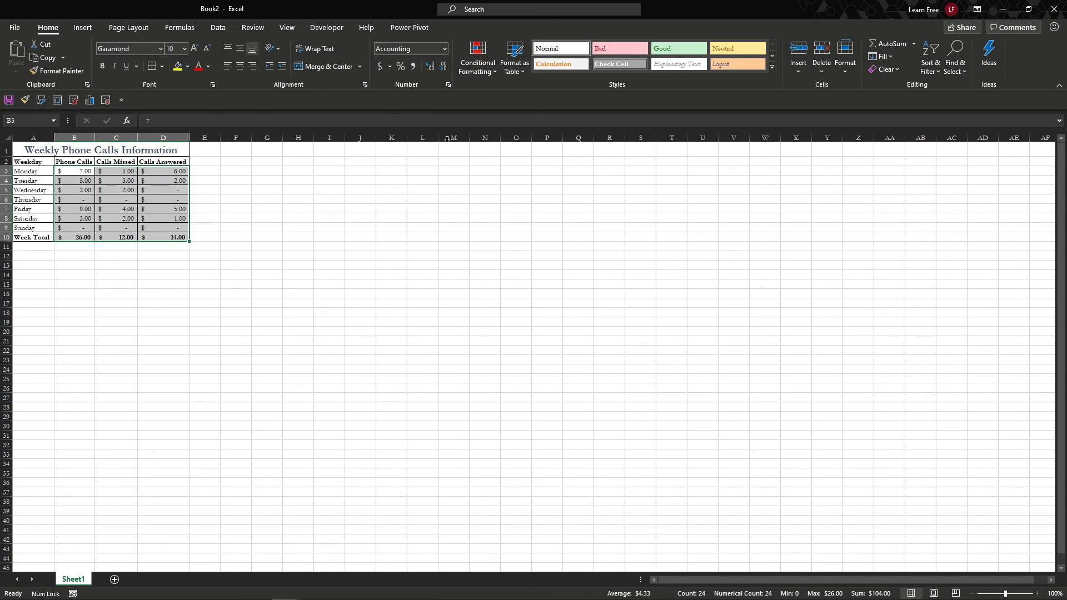
Step: Try the Percentage format and the Fraction format on the call figures in B3:D10
{"action": "left_click", "coordinate": [445, 49]}
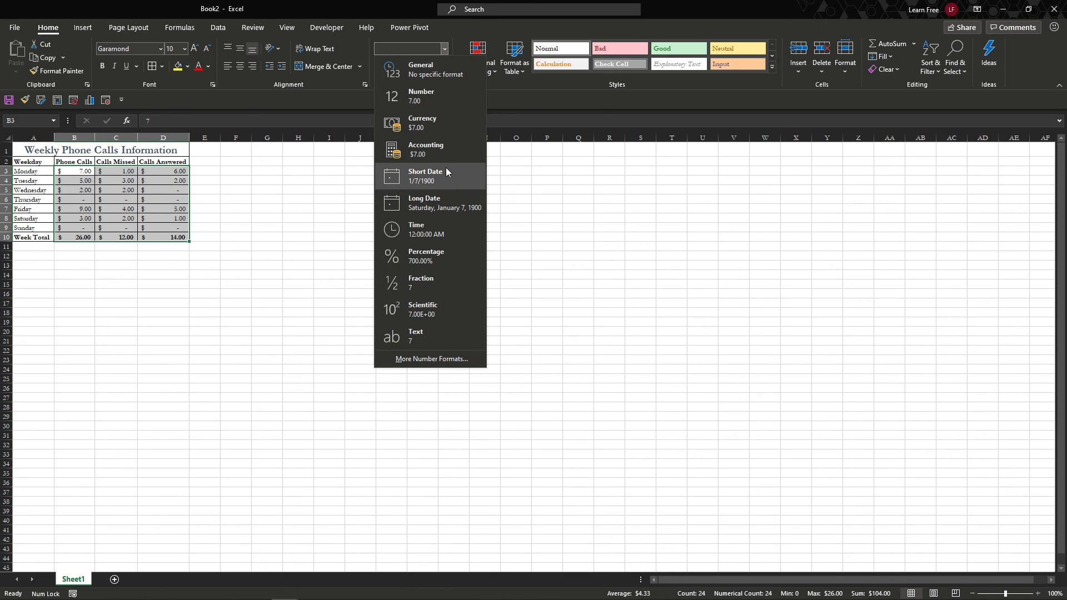
{"action": "left_click", "coordinate": [440, 253]}
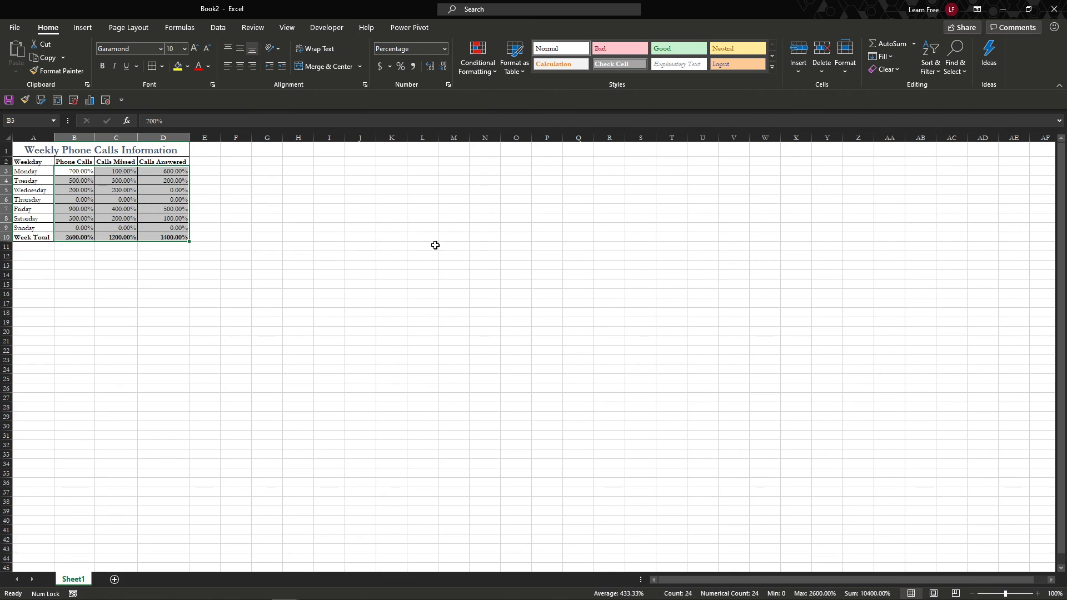
{"action": "left_click", "coordinate": [443, 51]}
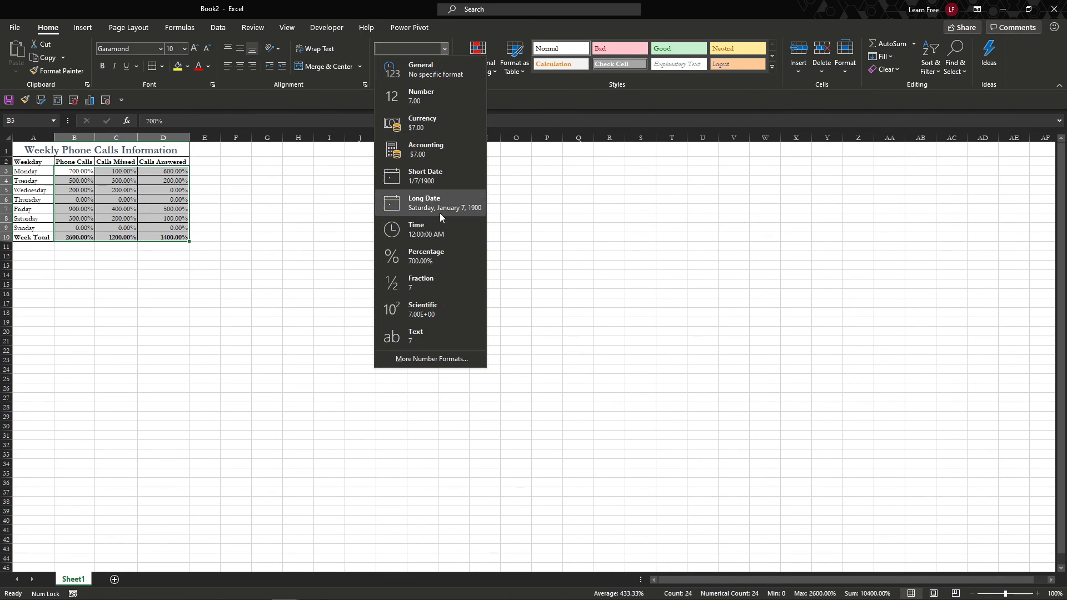
{"action": "left_click", "coordinate": [441, 280]}
Step: Try the Text format on the call figures in B3:D10
{"action": "left_click", "coordinate": [445, 49]}
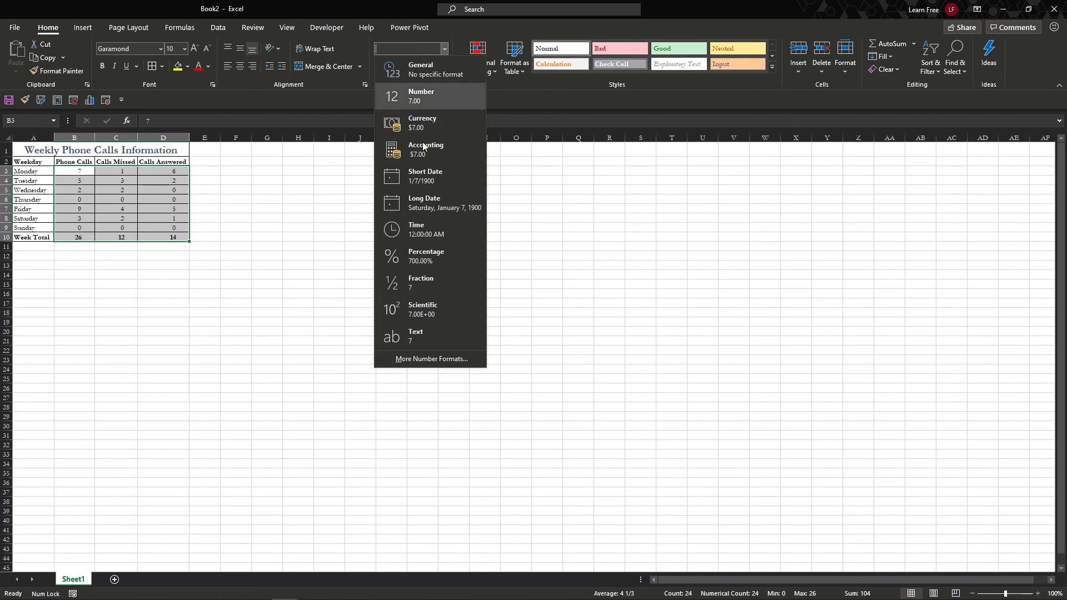
{"action": "left_click", "coordinate": [447, 334]}
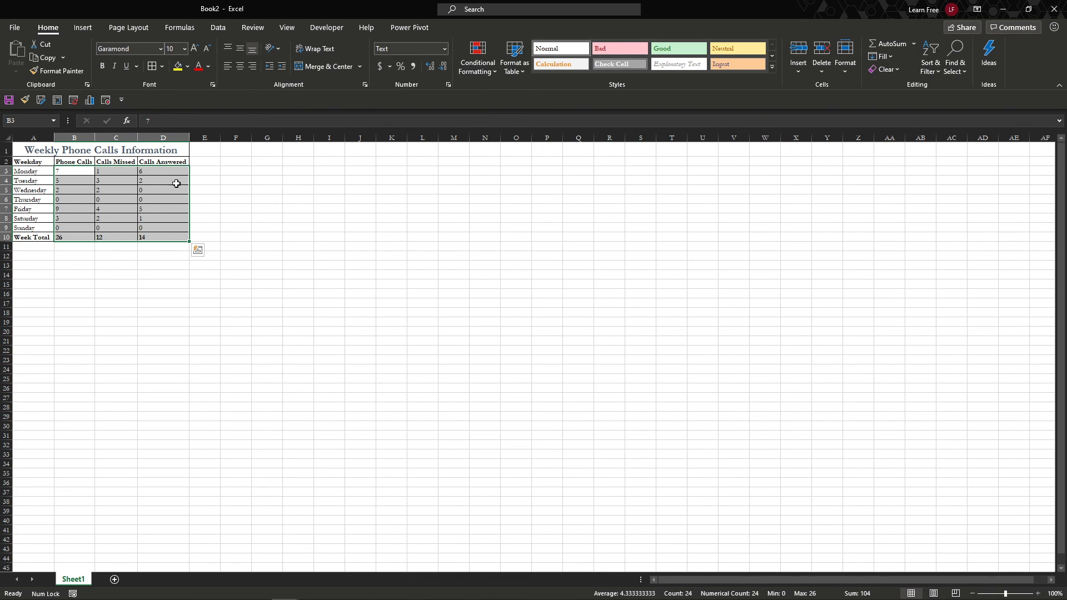
{"action": "left_click", "coordinate": [71, 171]}
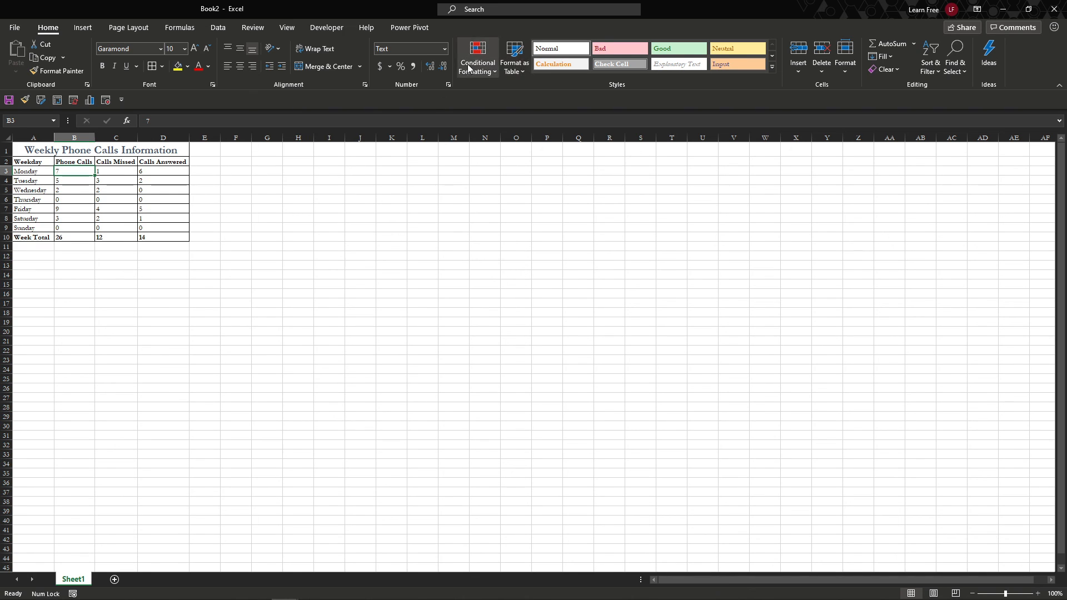
{"action": "left_click_drag", "start_coordinate": [78, 172], "coordinate": [160, 238]}
Step: Set the number format of the Monday cell A3 to Text
{"action": "left_click", "coordinate": [36, 172]}
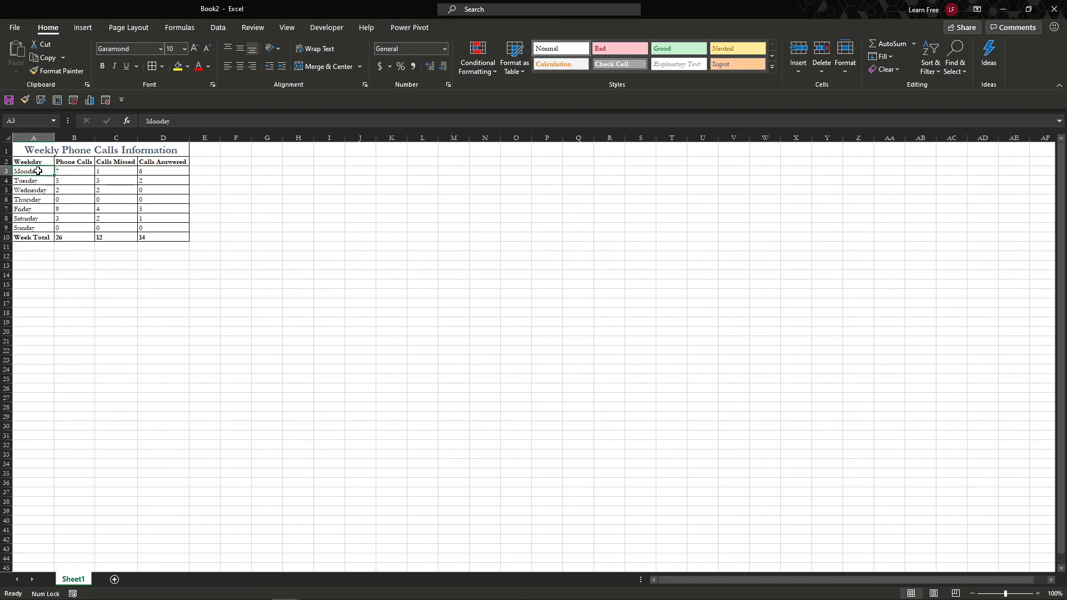
{"action": "left_click", "coordinate": [444, 49]}
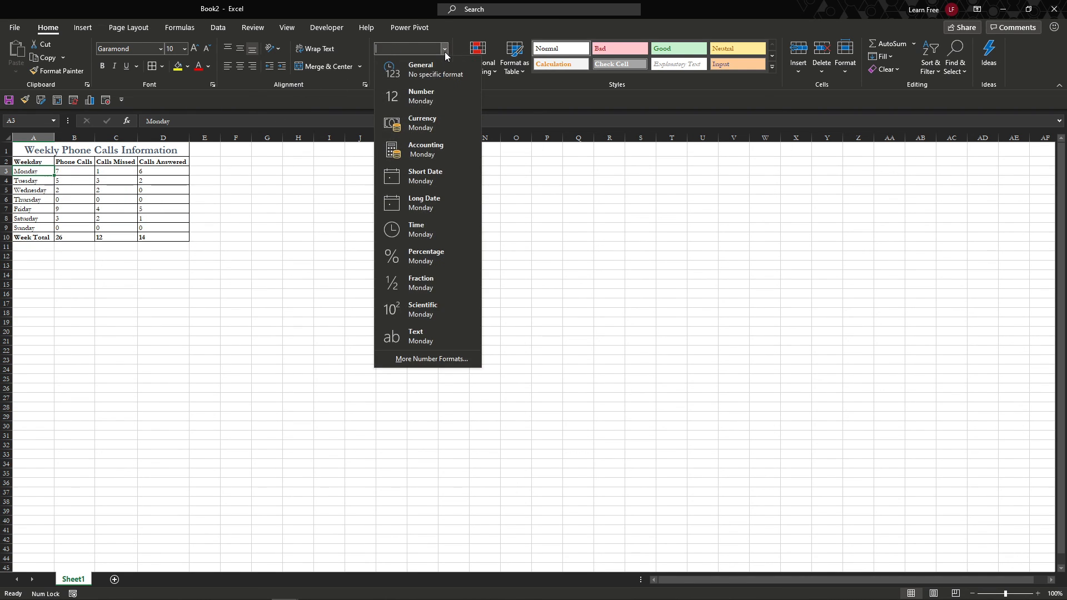
{"action": "left_click", "coordinate": [442, 335]}
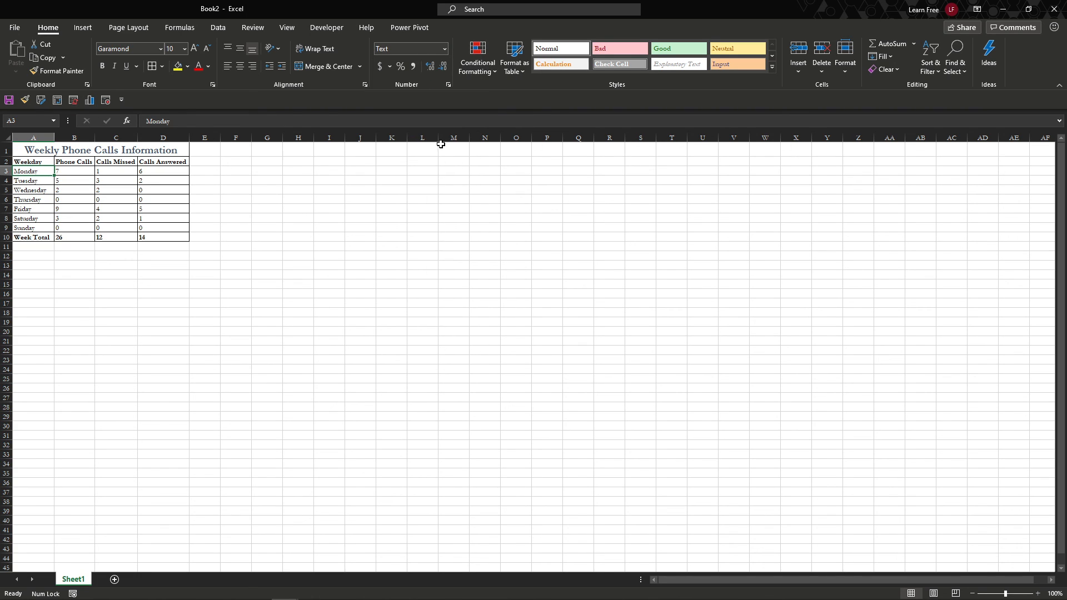
Step: Set the number format of the call figures and week totals in B3:D10 to General
{"action": "left_click_drag", "start_coordinate": [69, 173], "coordinate": [175, 237]}
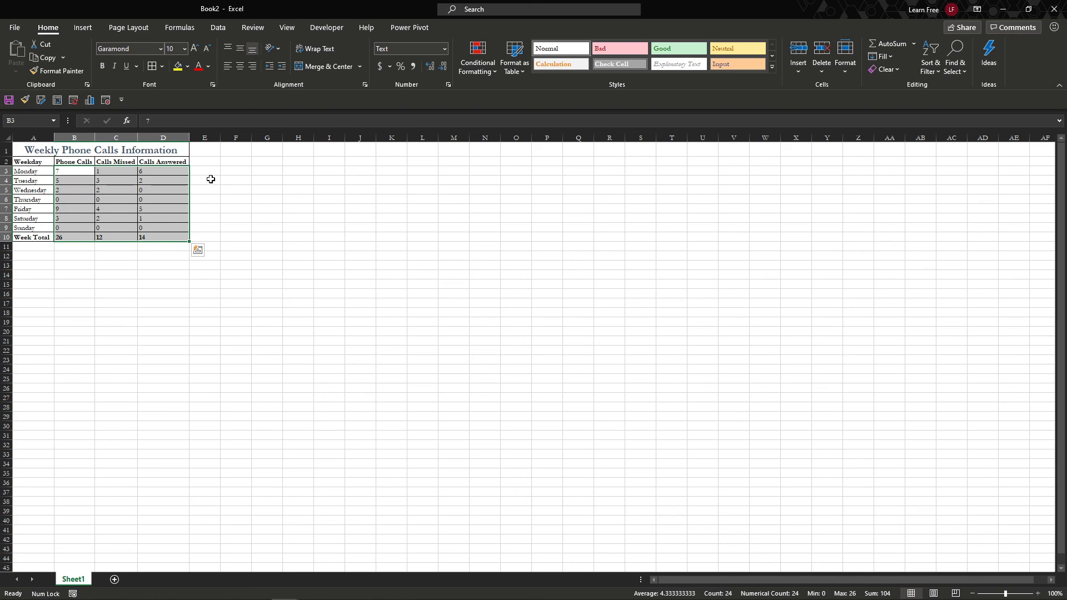
{"action": "left_click", "coordinate": [445, 49]}
{"action": "left_click", "coordinate": [439, 72]}
{"action": "left_click", "coordinate": [254, 194]}
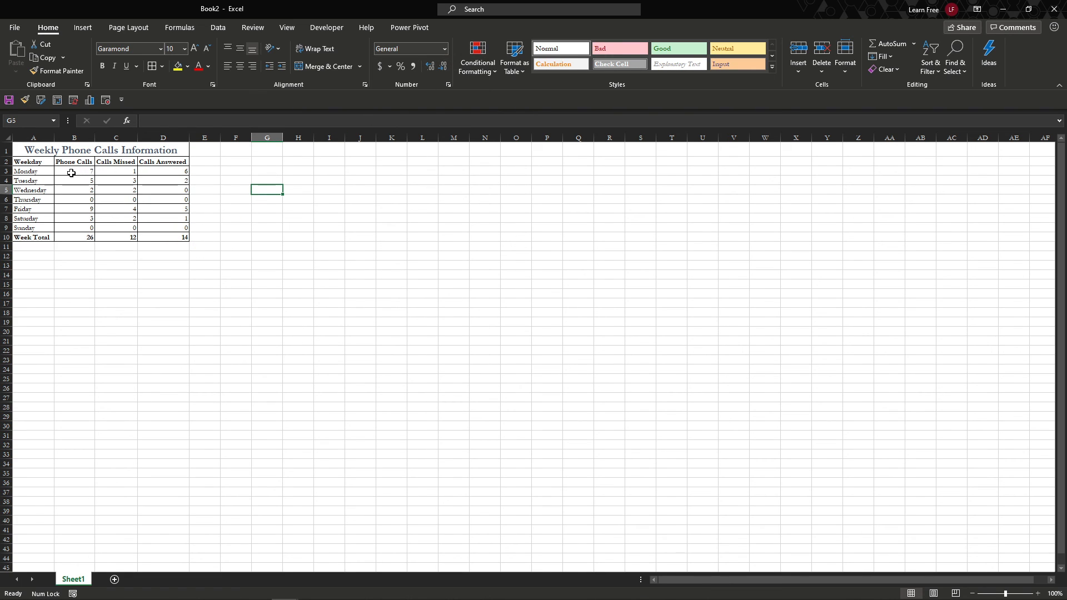